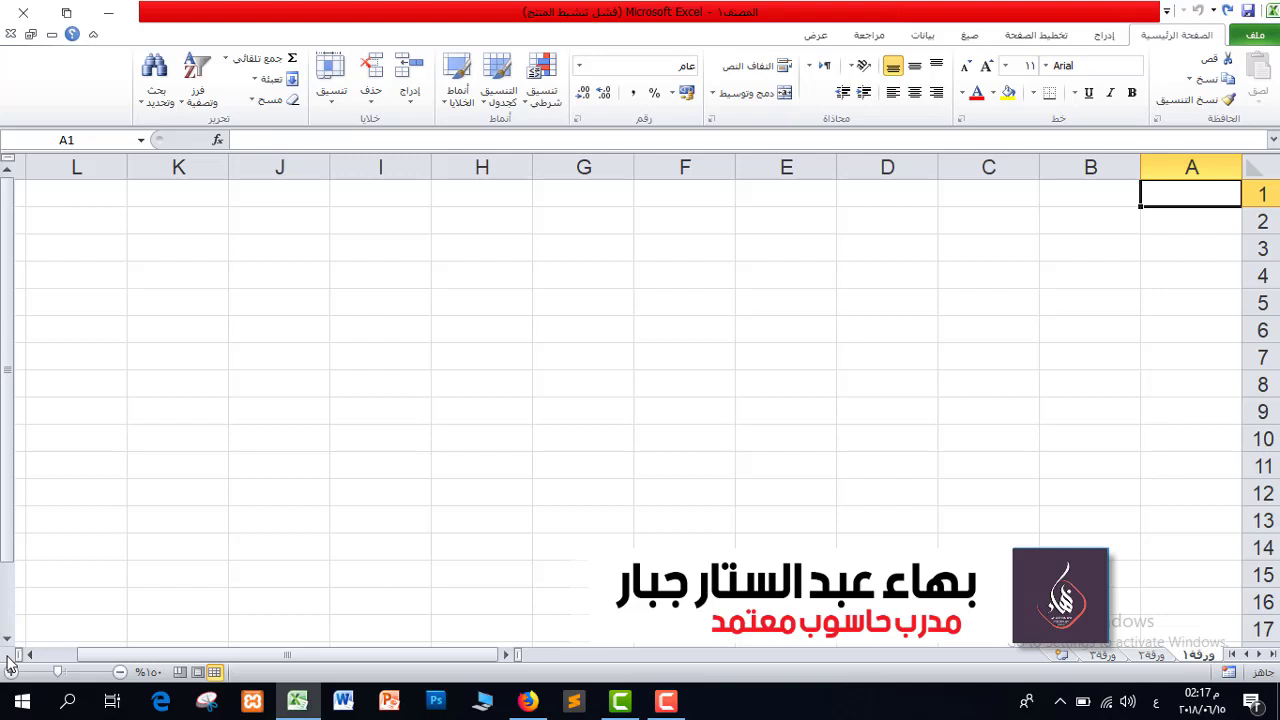
# - Examine the AutoSum functions offered in the formula library and among the home editing commands
pyautogui.click(975, 37)
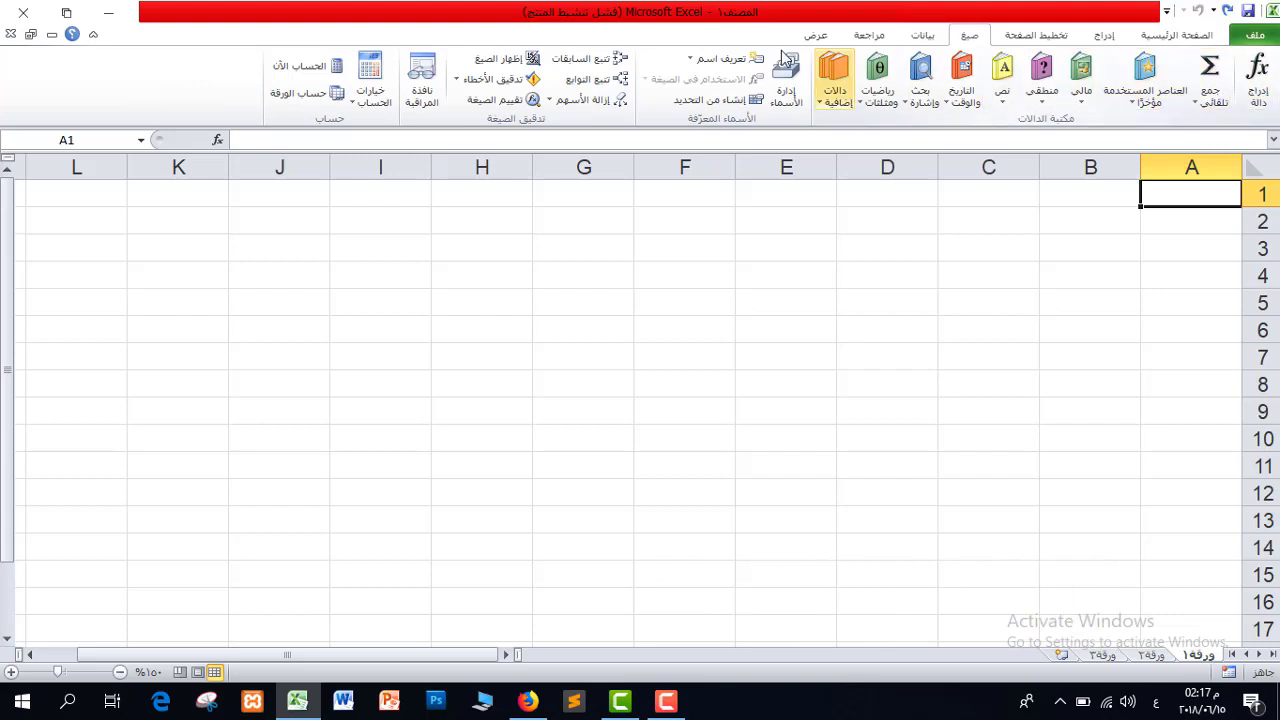
pyautogui.click(1213, 102)
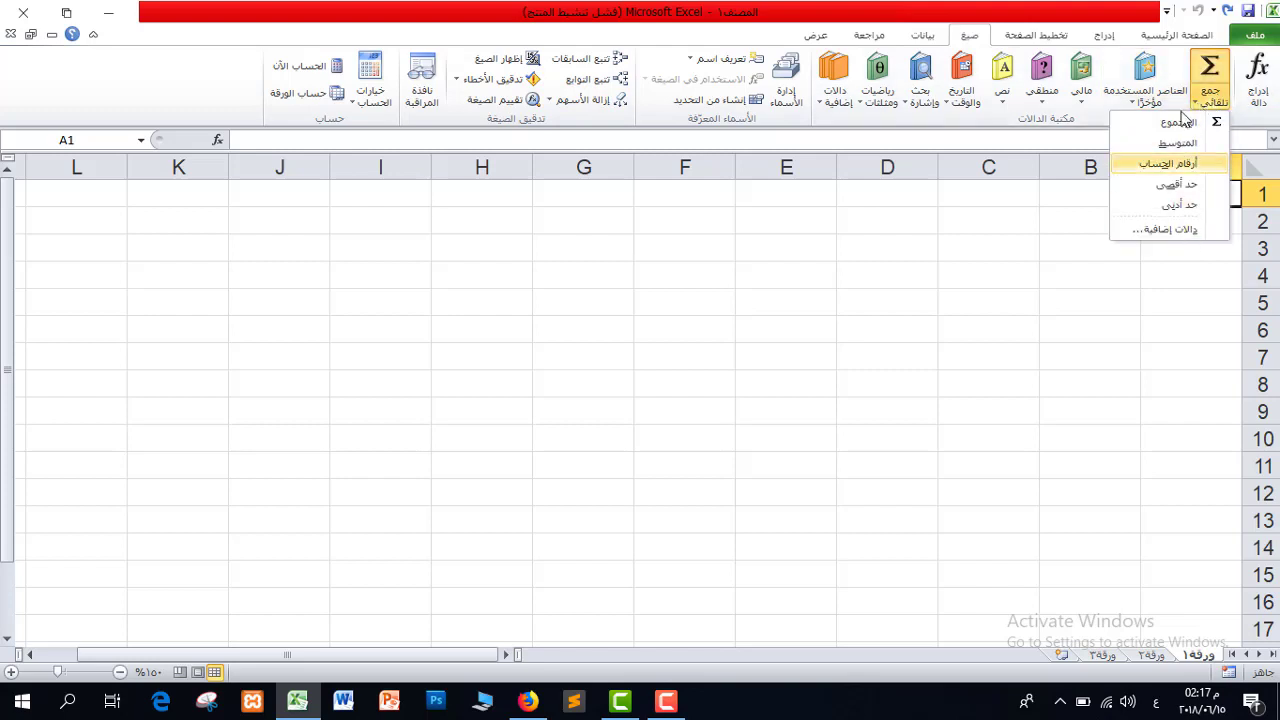
pyautogui.click(1205, 36)
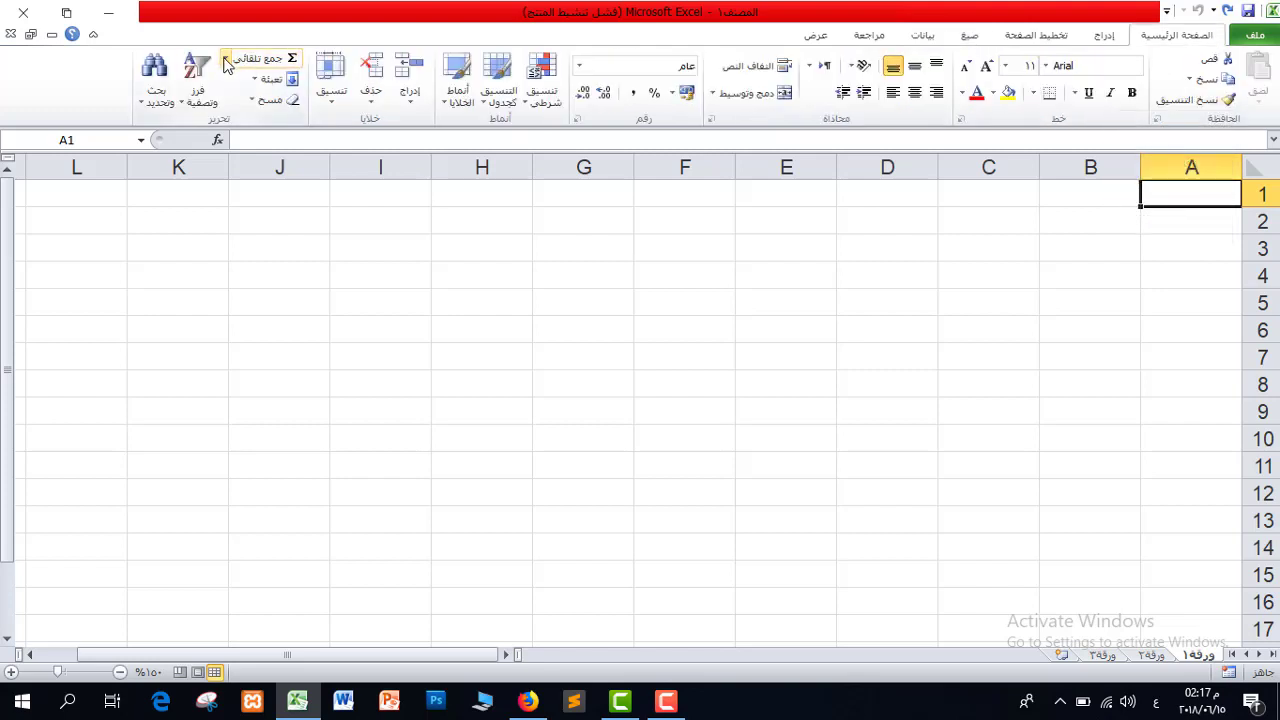
pyautogui.click(226, 64)
pyautogui.click(1229, 38)
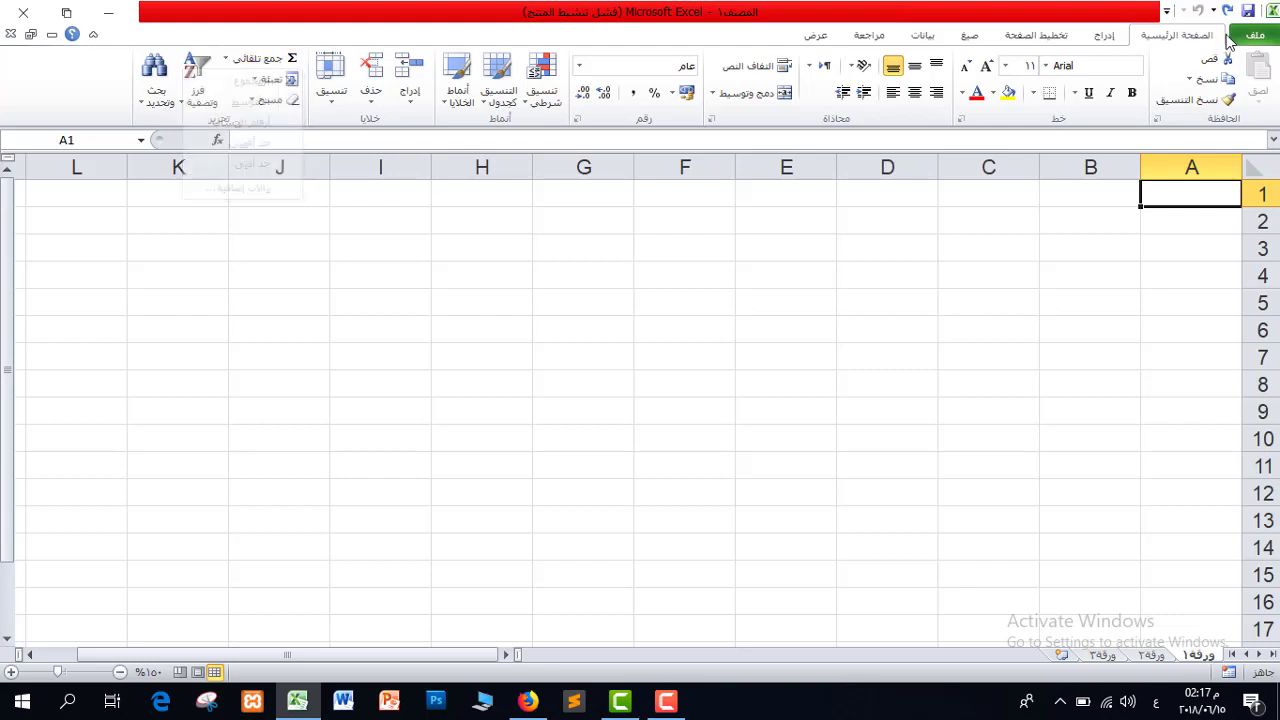
pyautogui.click(970, 36)
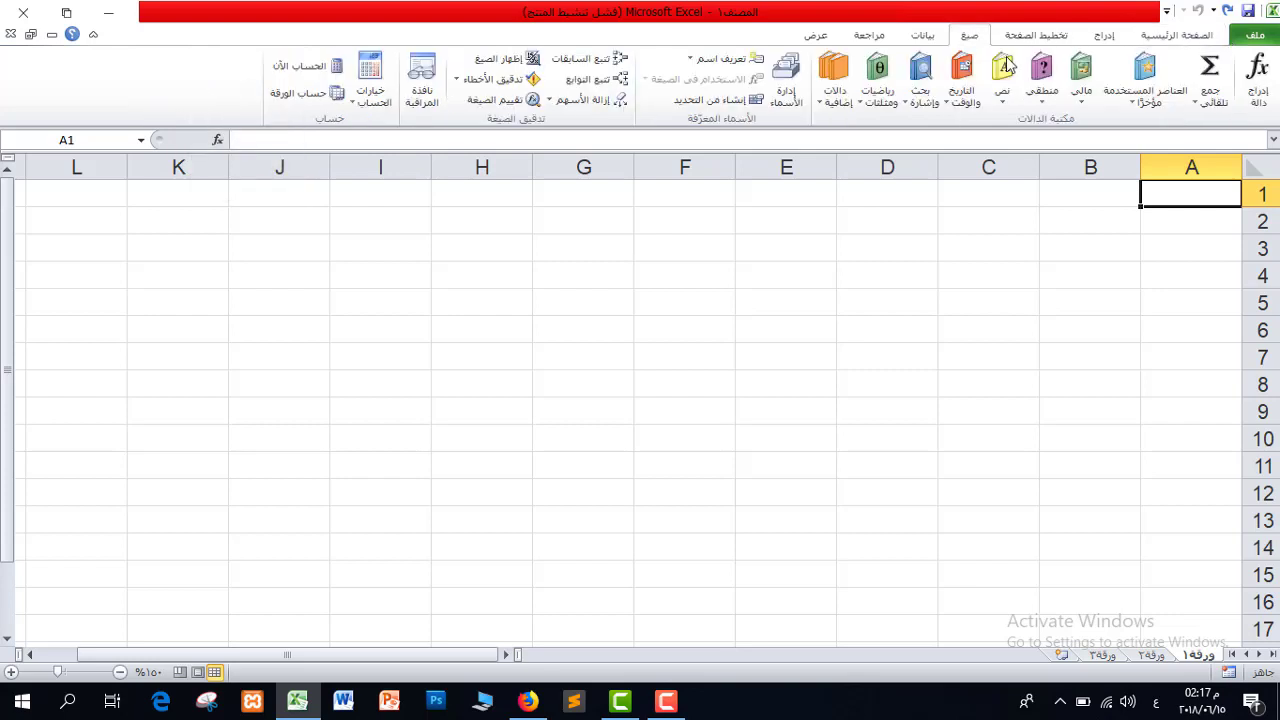
# - Examine the function library's categories, from recently used, financial, logical, text, and date and time to lookup, math and additional functions
pyautogui.click(1142, 100)
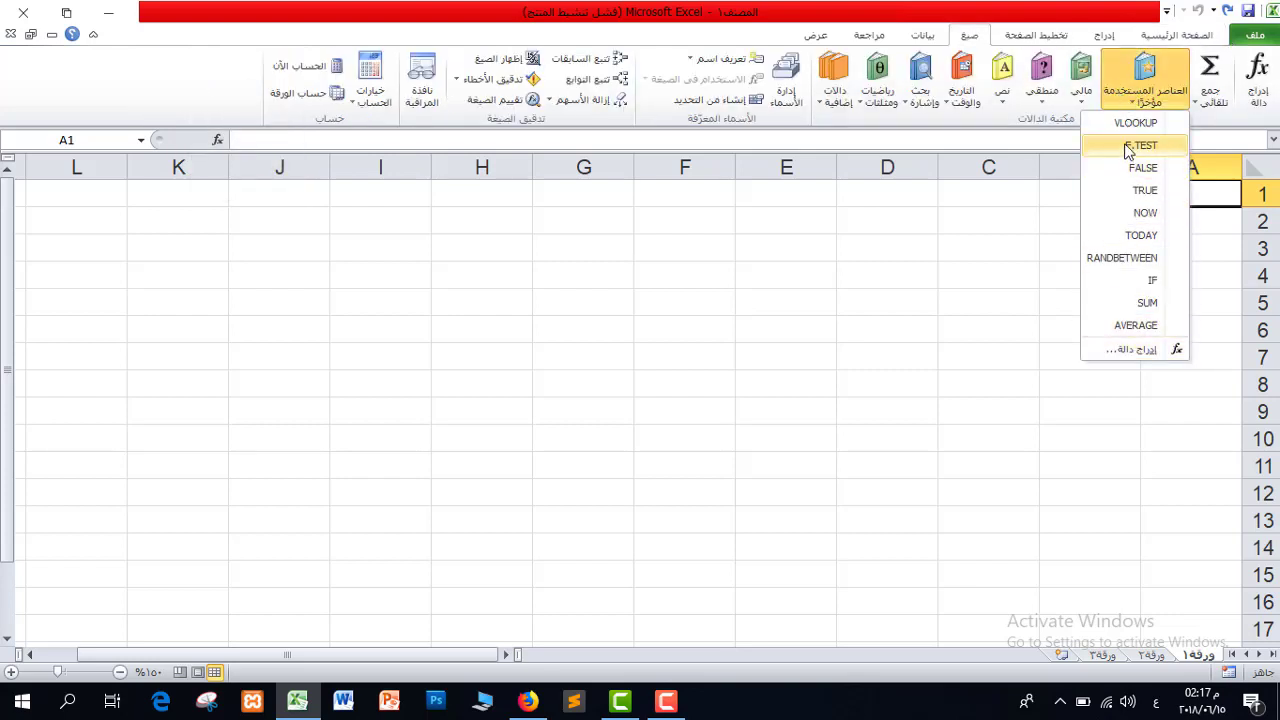
pyautogui.click(1082, 98)
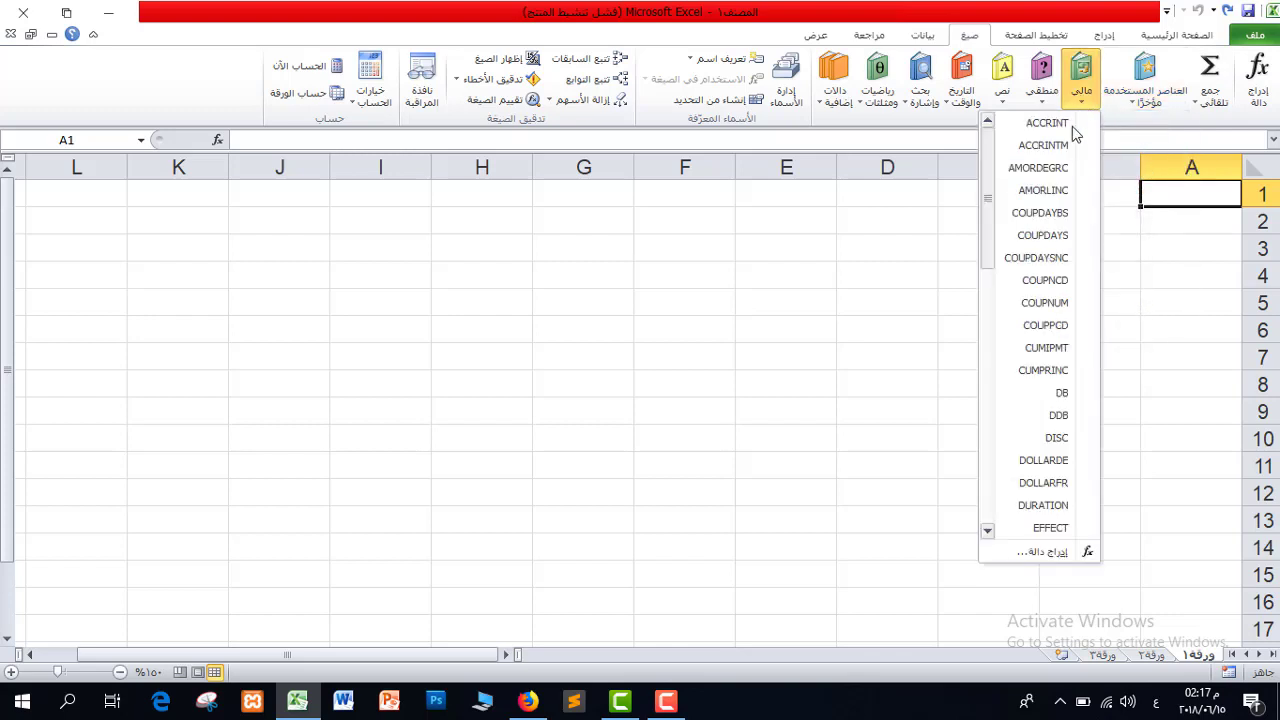
pyautogui.moveTo(987, 200); pyautogui.dragTo(991, 449)
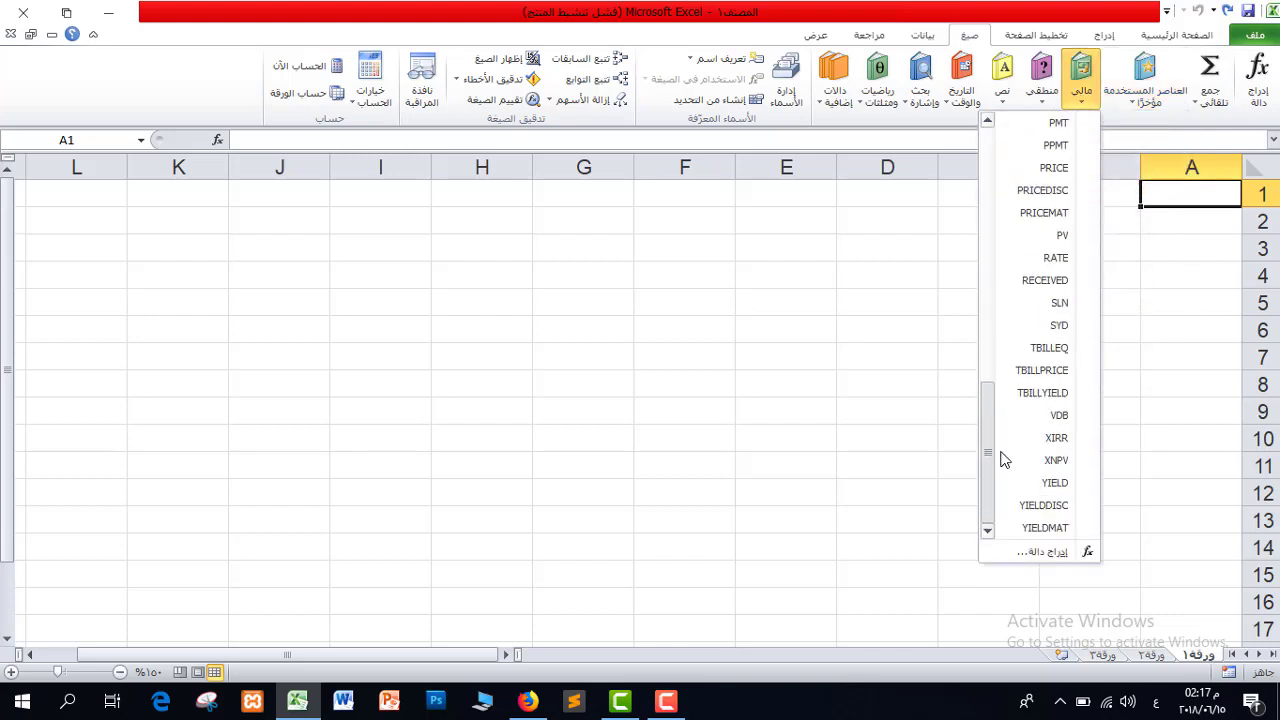
pyautogui.click(1042, 95)
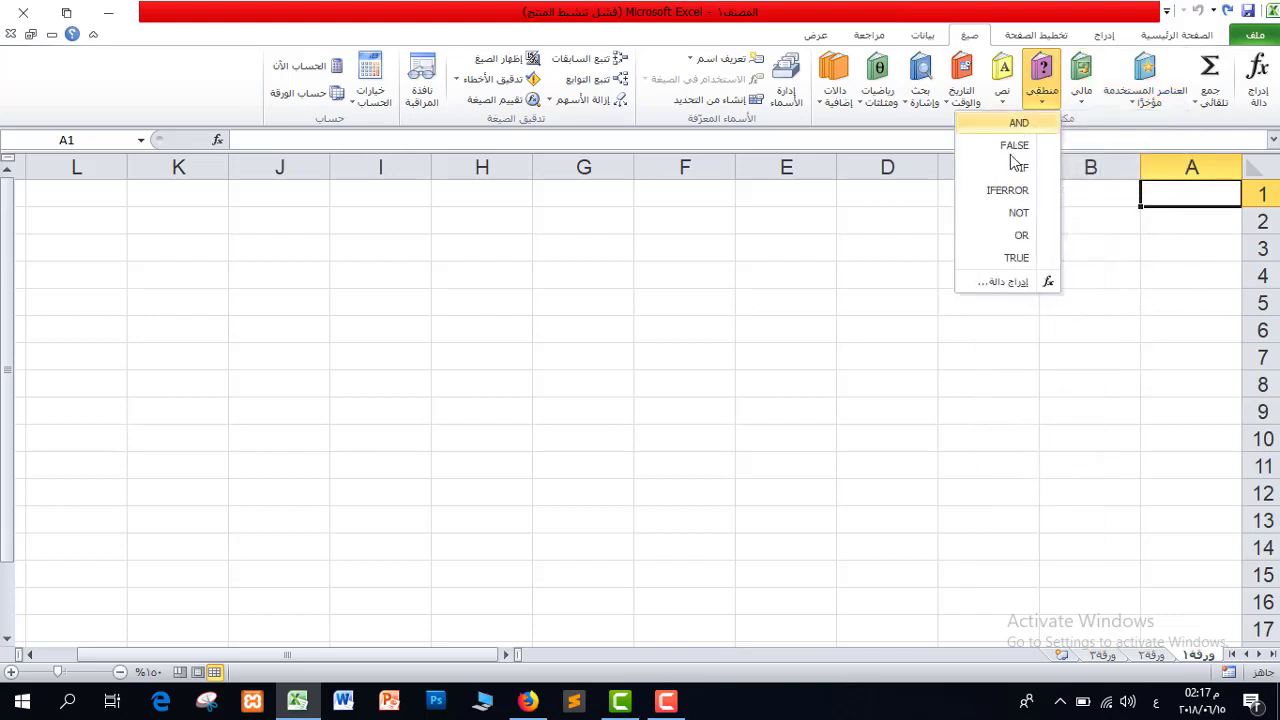
pyautogui.click(998, 100)
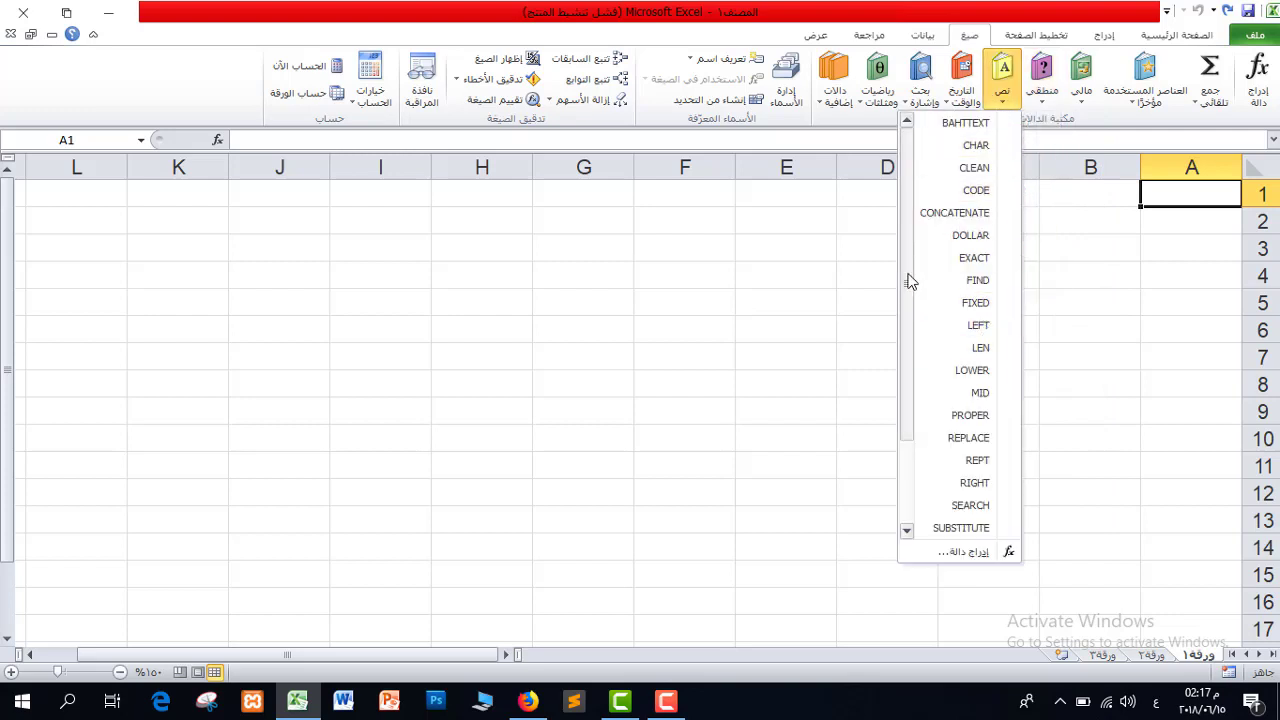
pyautogui.moveTo(908, 214); pyautogui.dragTo(909, 388)
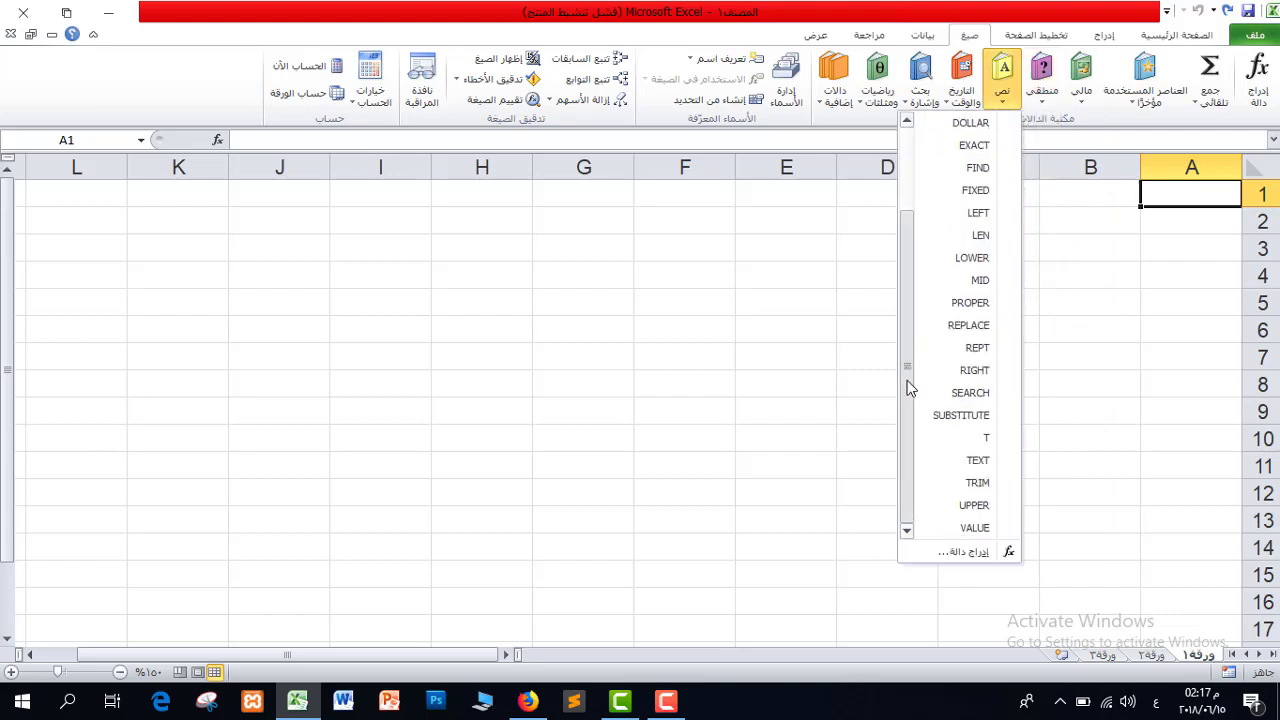
pyautogui.click(962, 92)
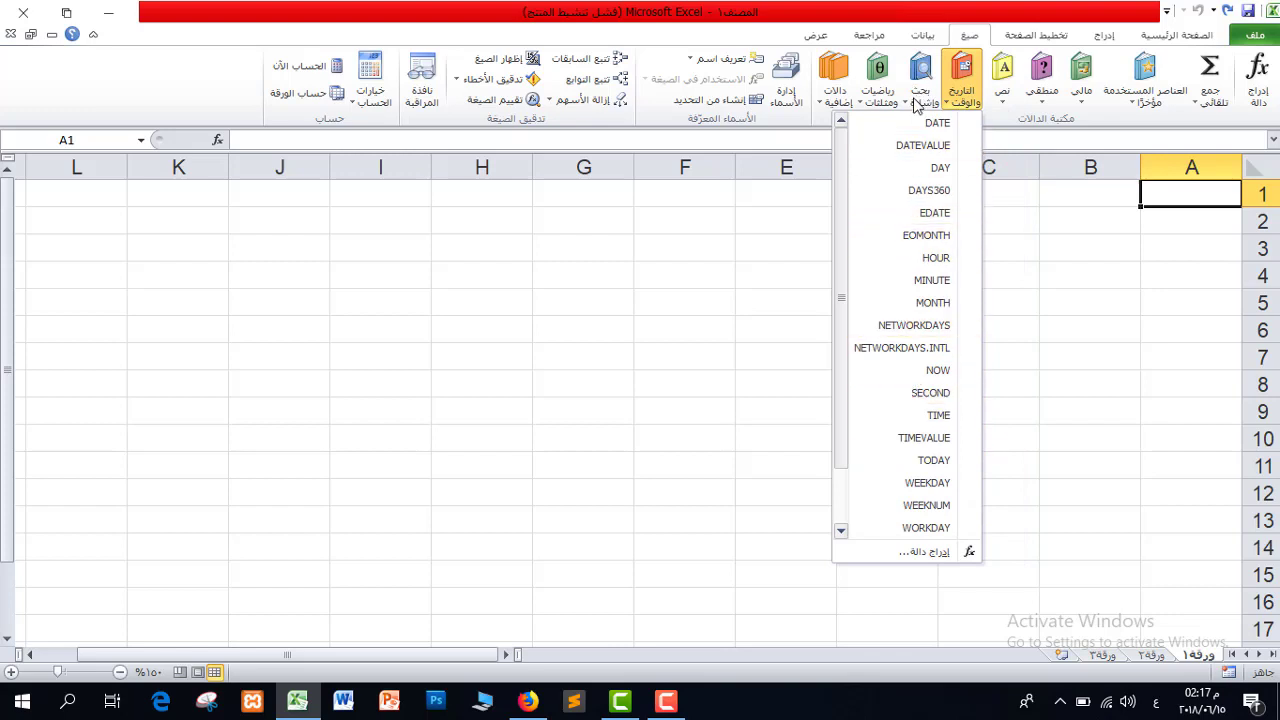
pyautogui.click(920, 90)
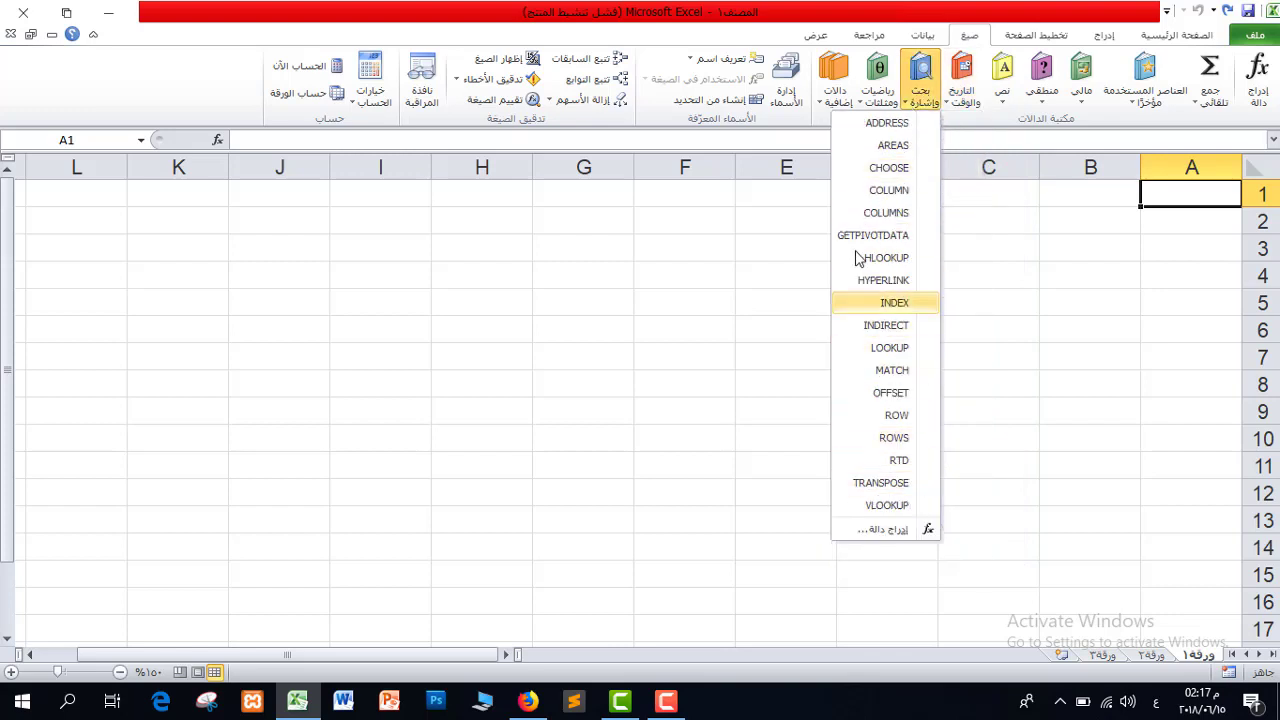
pyautogui.click(878, 92)
pyautogui.click(830, 100)
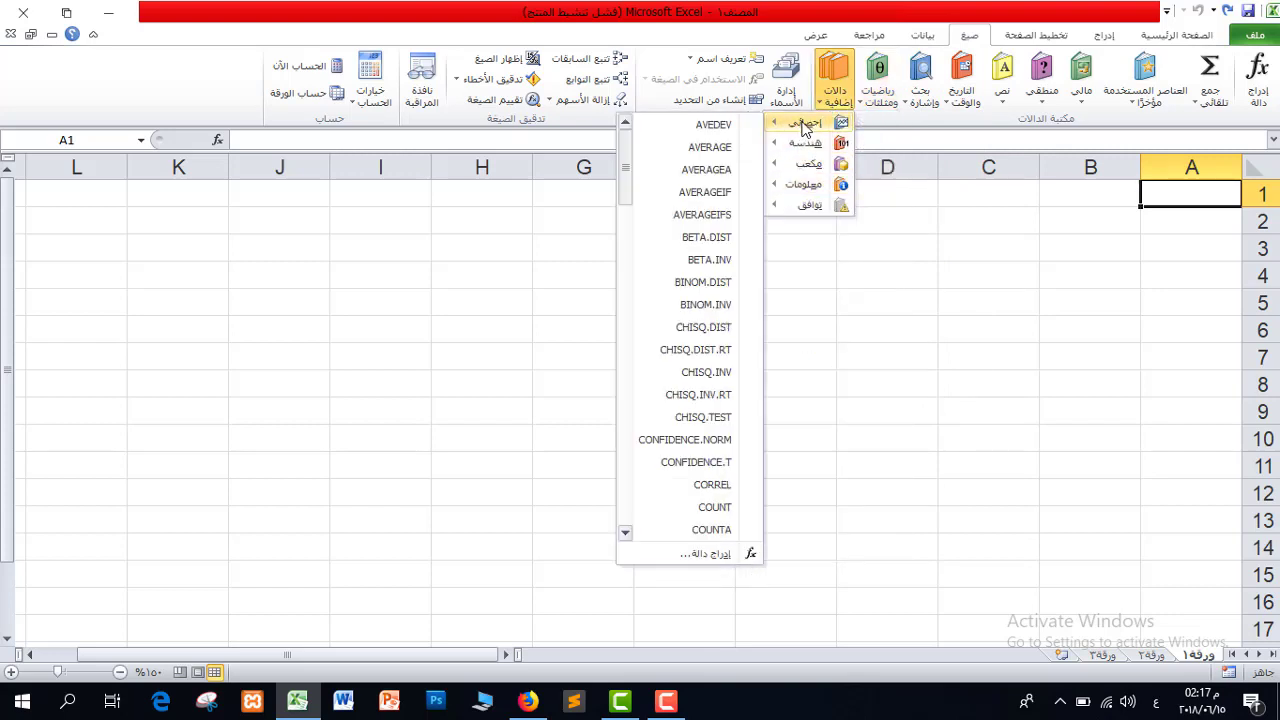
pyautogui.moveTo(808, 168)
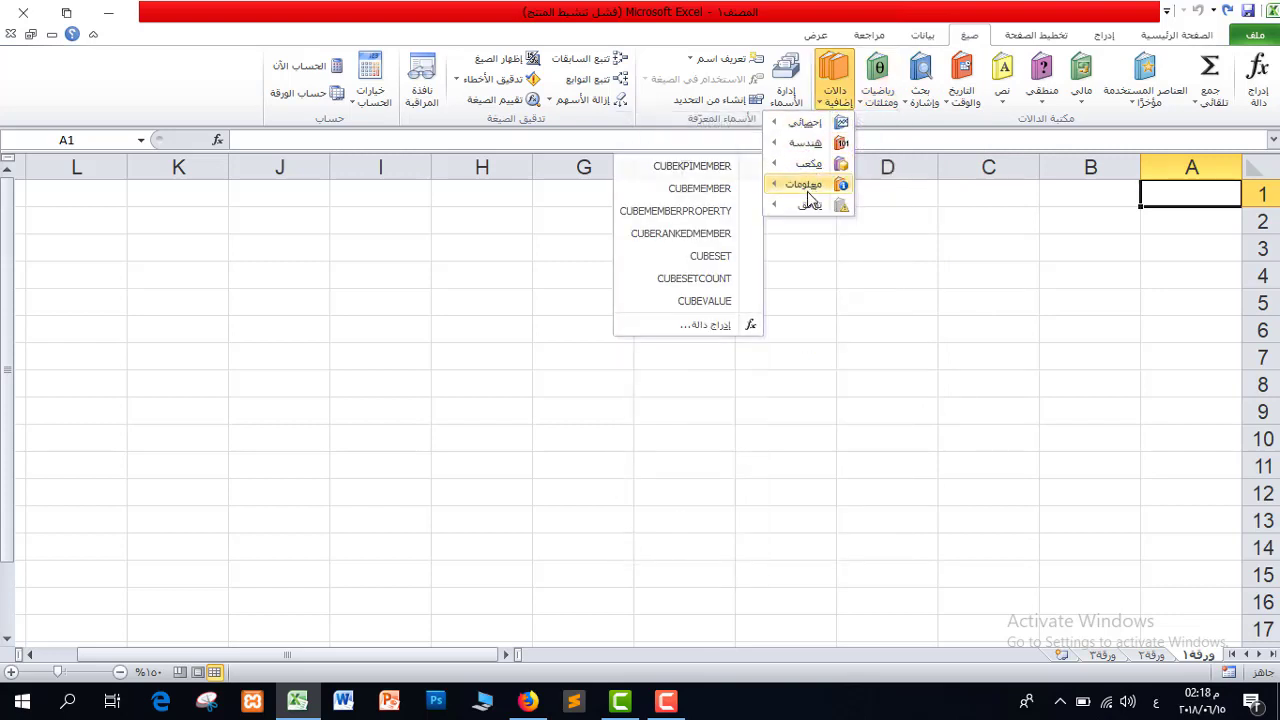
pyautogui.moveTo(807, 204)
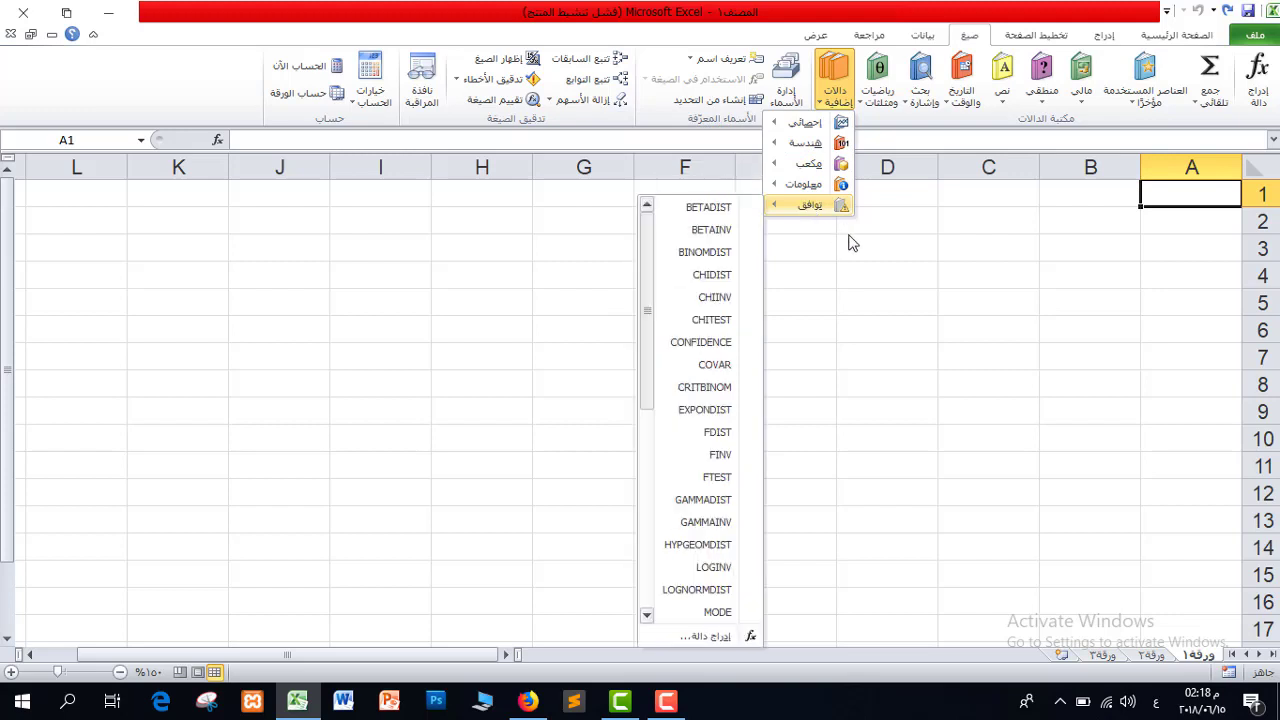
pyautogui.click(966, 139)
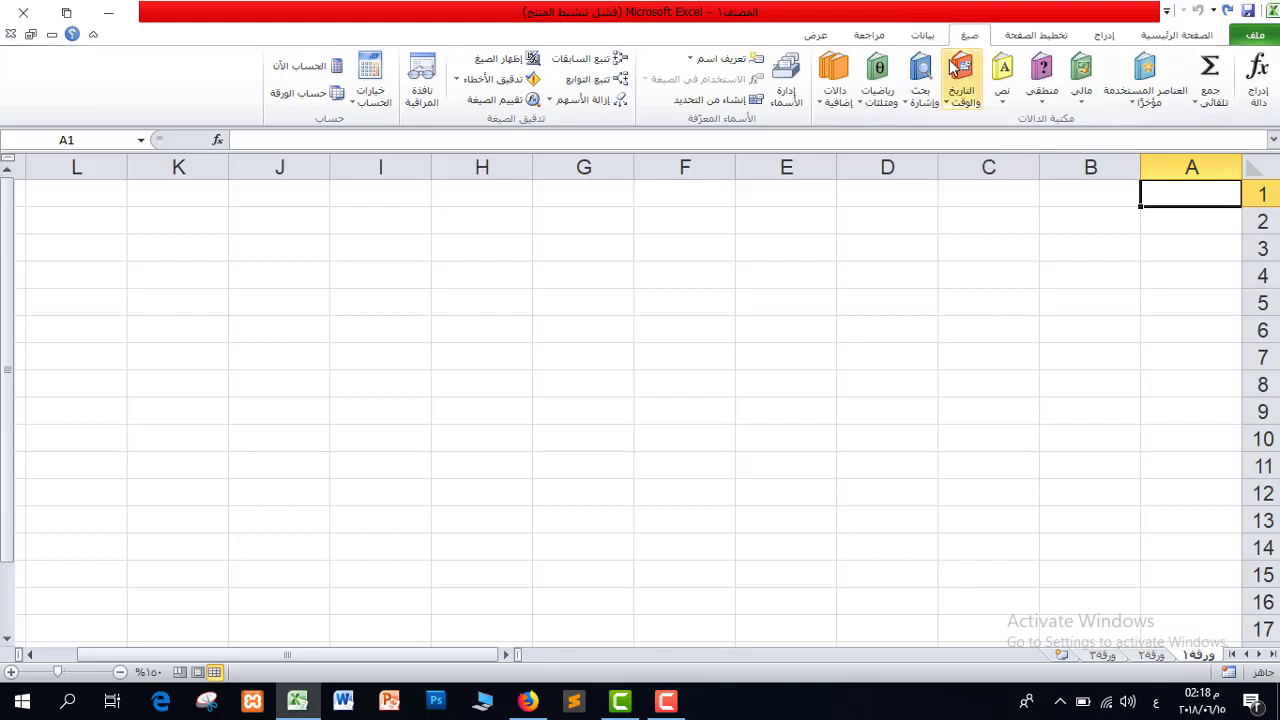
pyautogui.click(967, 105)
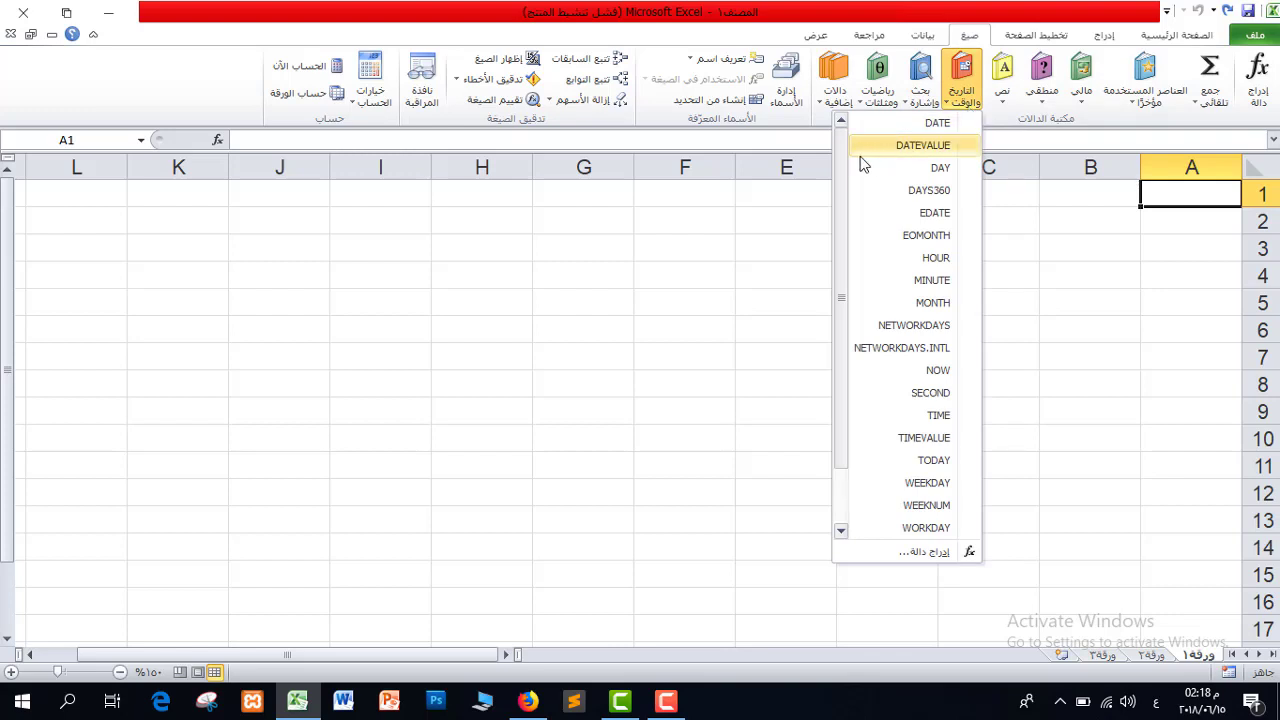
pyautogui.scroll(-1, 831, 310)
# - Enter the label "تاريخ اليوم" in cell F6
pyautogui.click(709, 331)
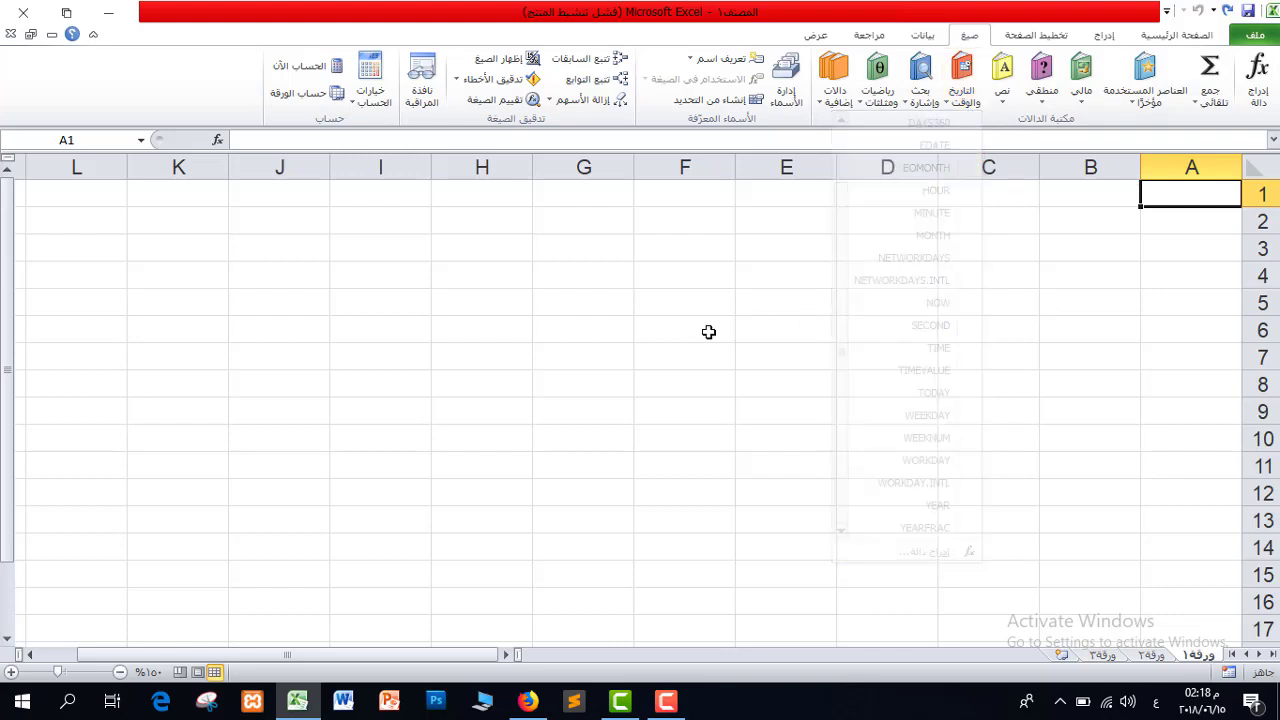
pyautogui.write('تاريخ اليوم')
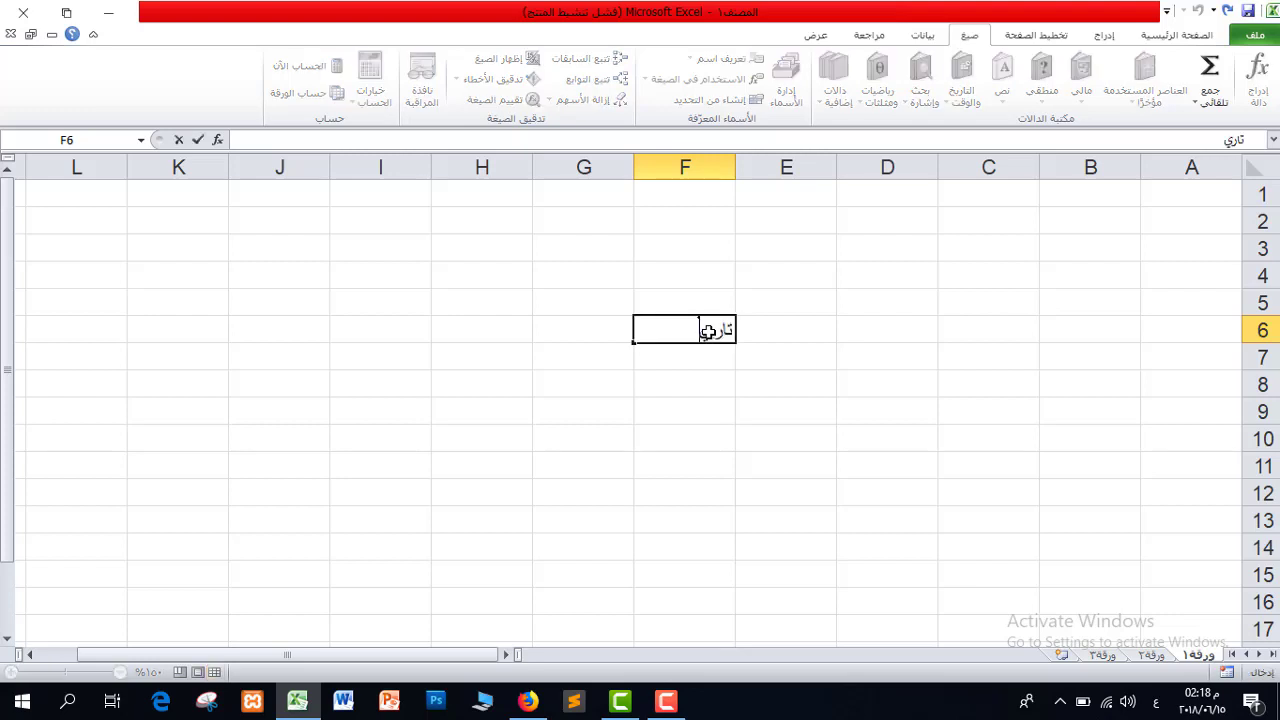
pyautogui.click(603, 350)
pyautogui.click(594, 328)
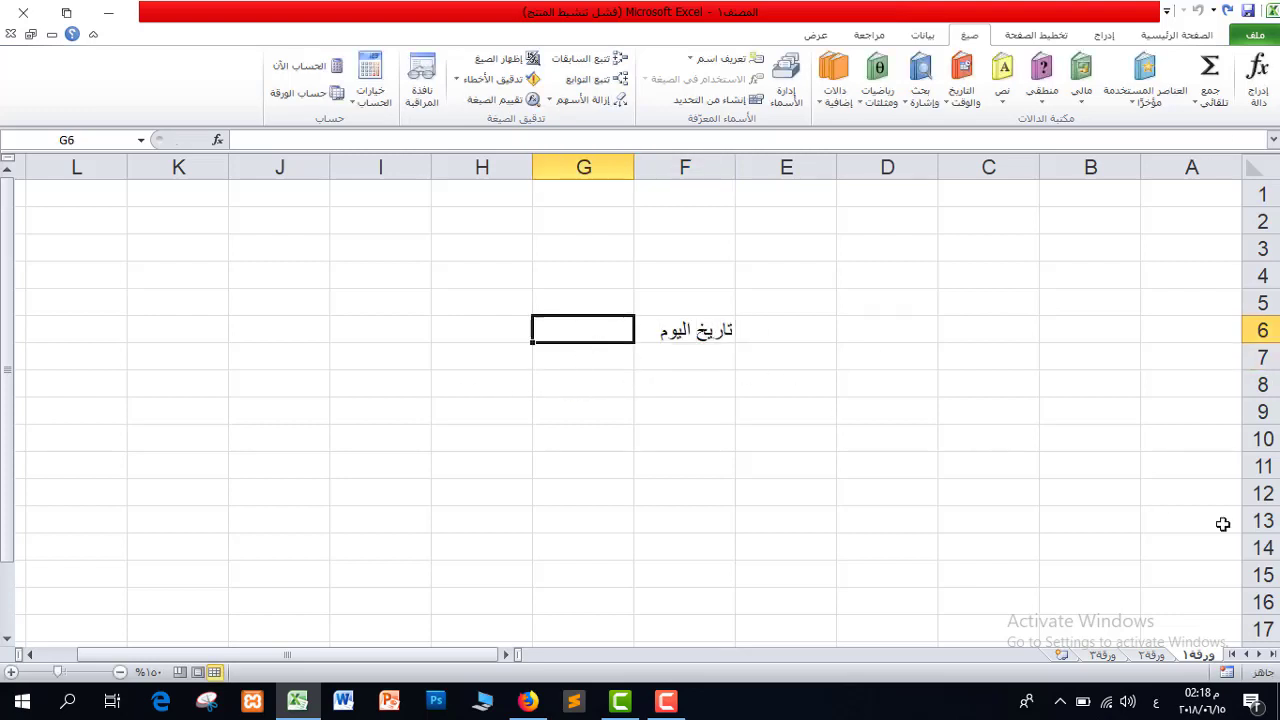
# - Insert the TODAY function from the date and time category into cell C7
pyautogui.click(962, 368)
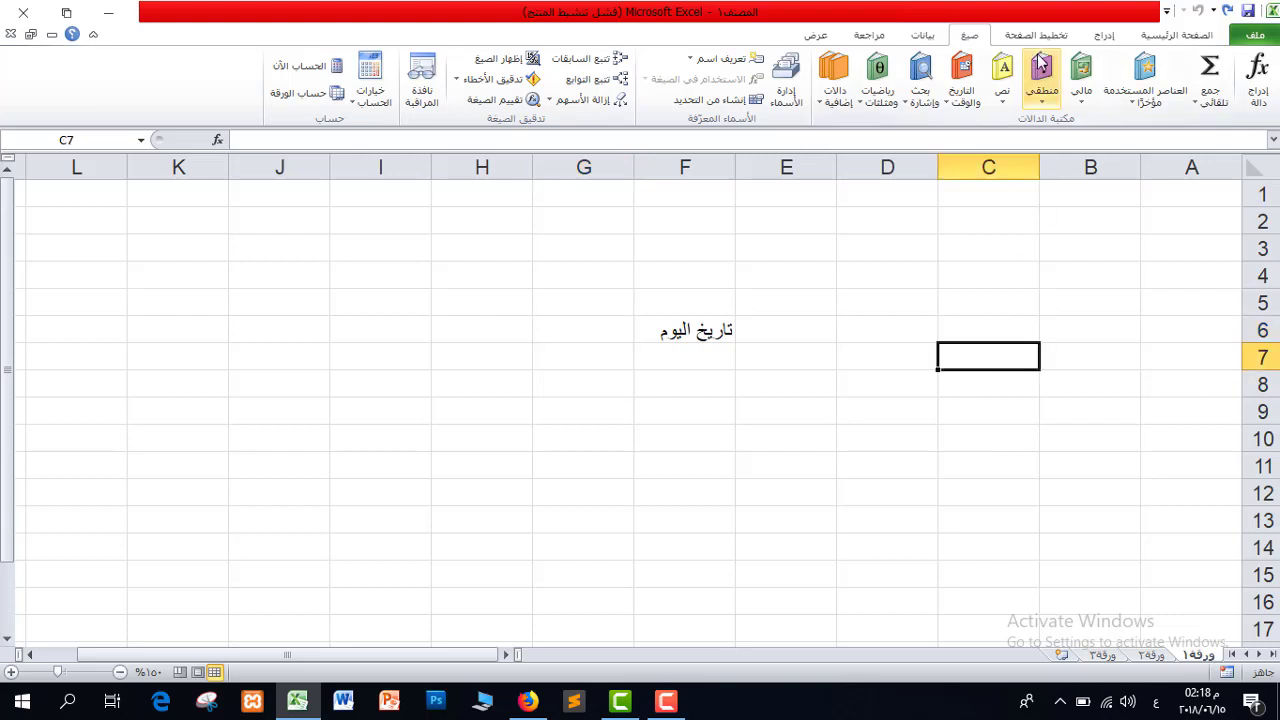
pyautogui.click(963, 105)
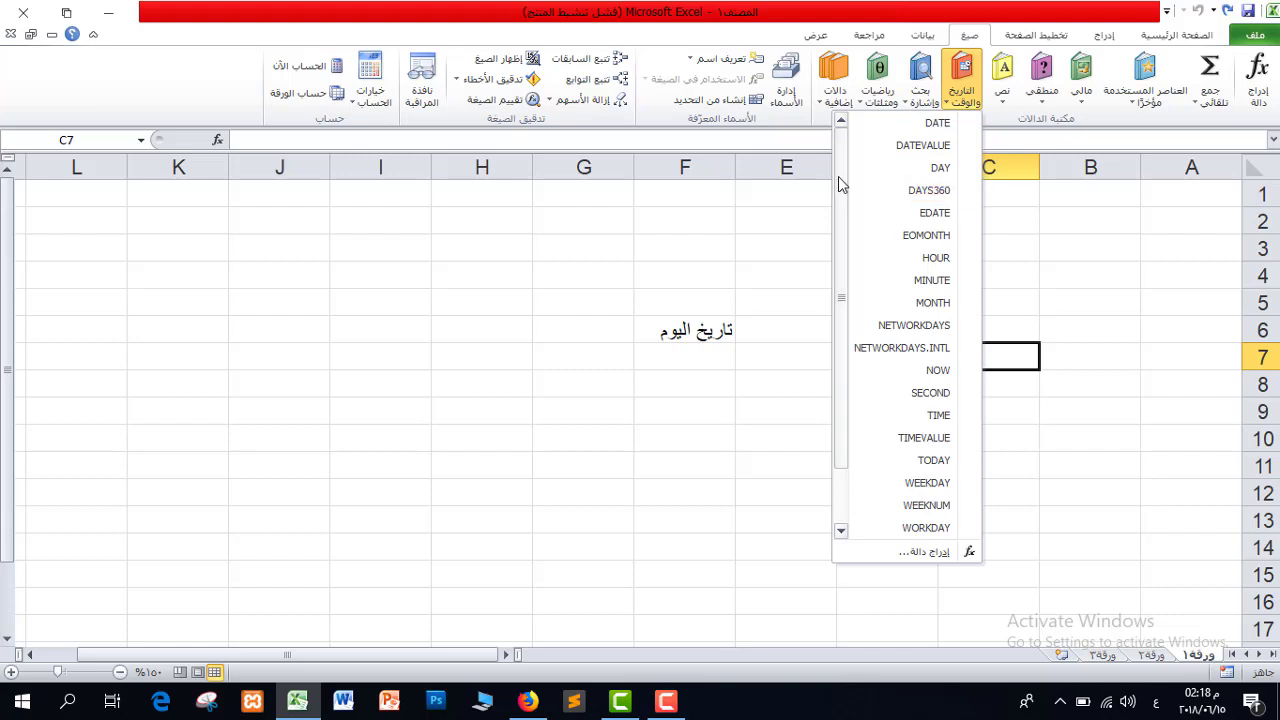
pyautogui.moveTo(843, 186); pyautogui.dragTo(820, 346)
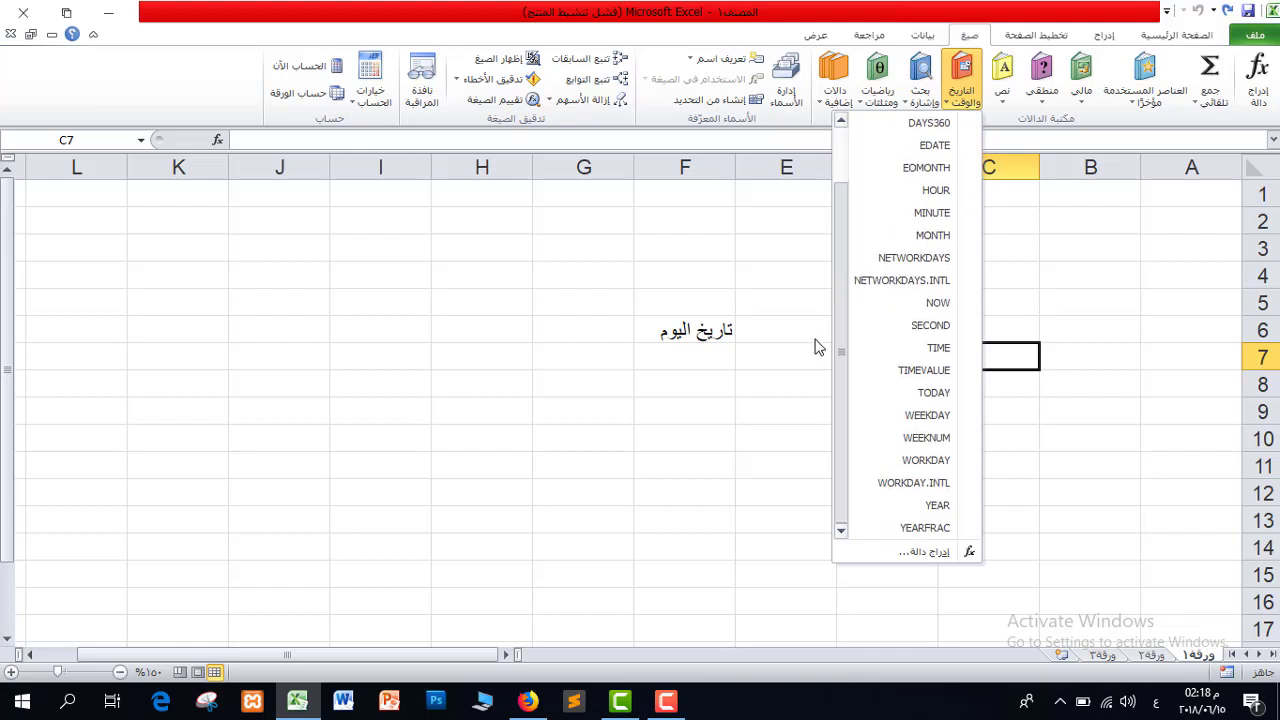
pyautogui.click(913, 393)
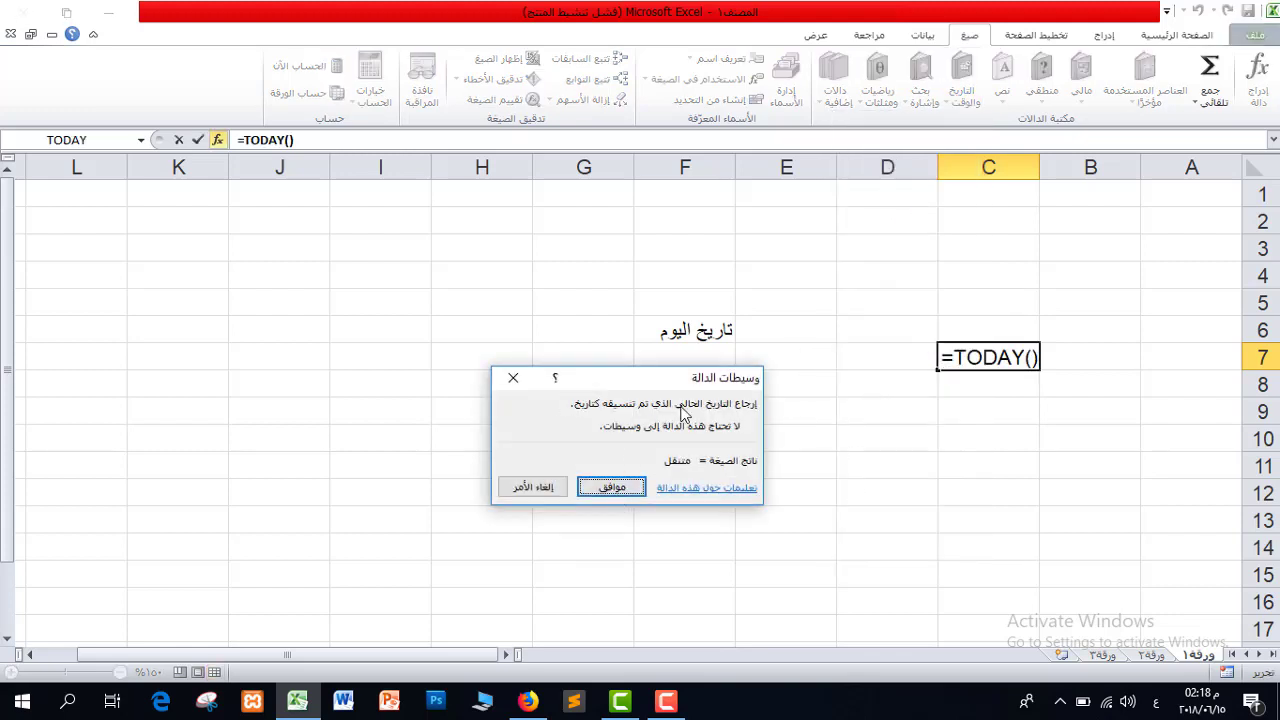
pyautogui.moveTo(674, 380); pyautogui.dragTo(566, 232)
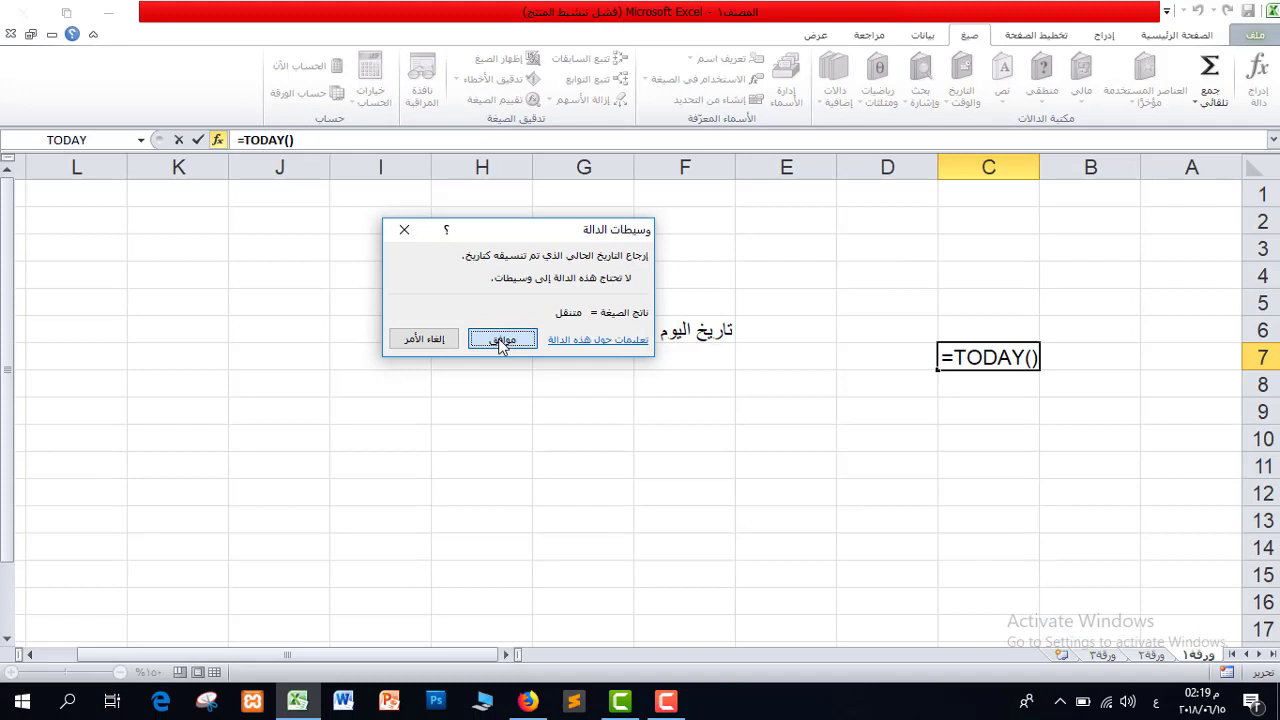
pyautogui.click(620, 628)
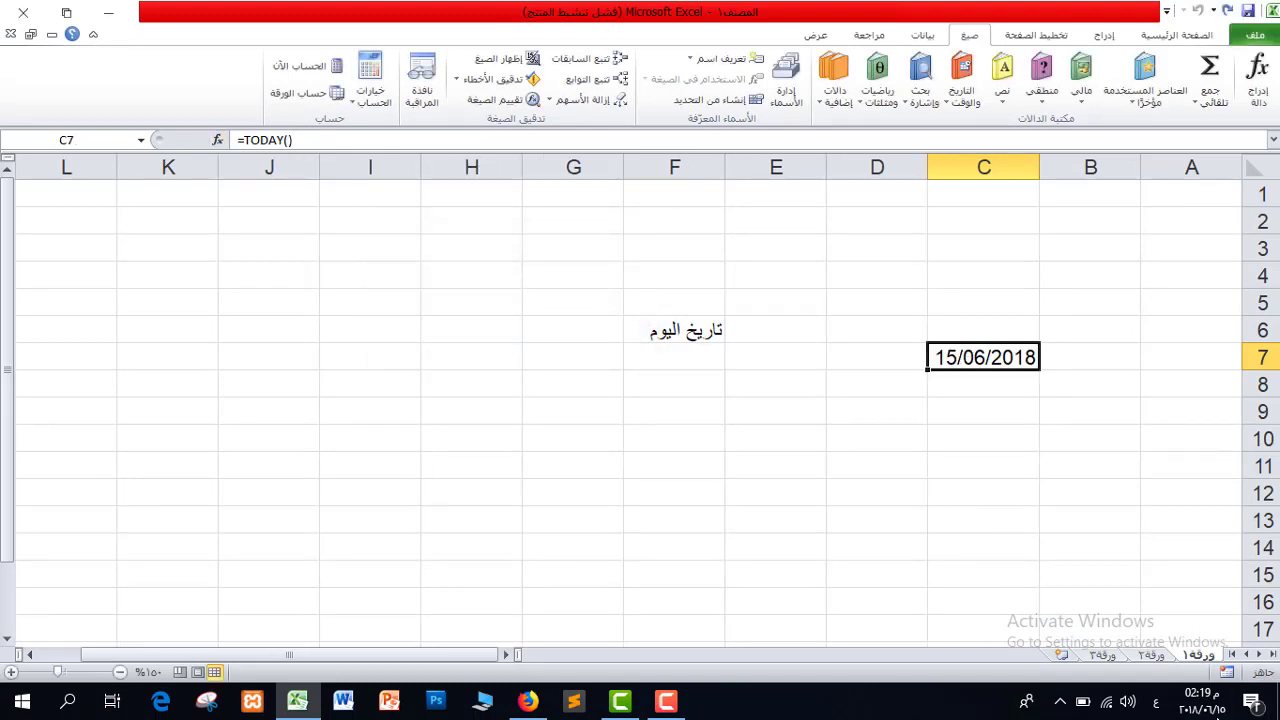
# - Insert the NOW function from the date and time category into cell C8, below the TODAY formula
pyautogui.click(962, 387)
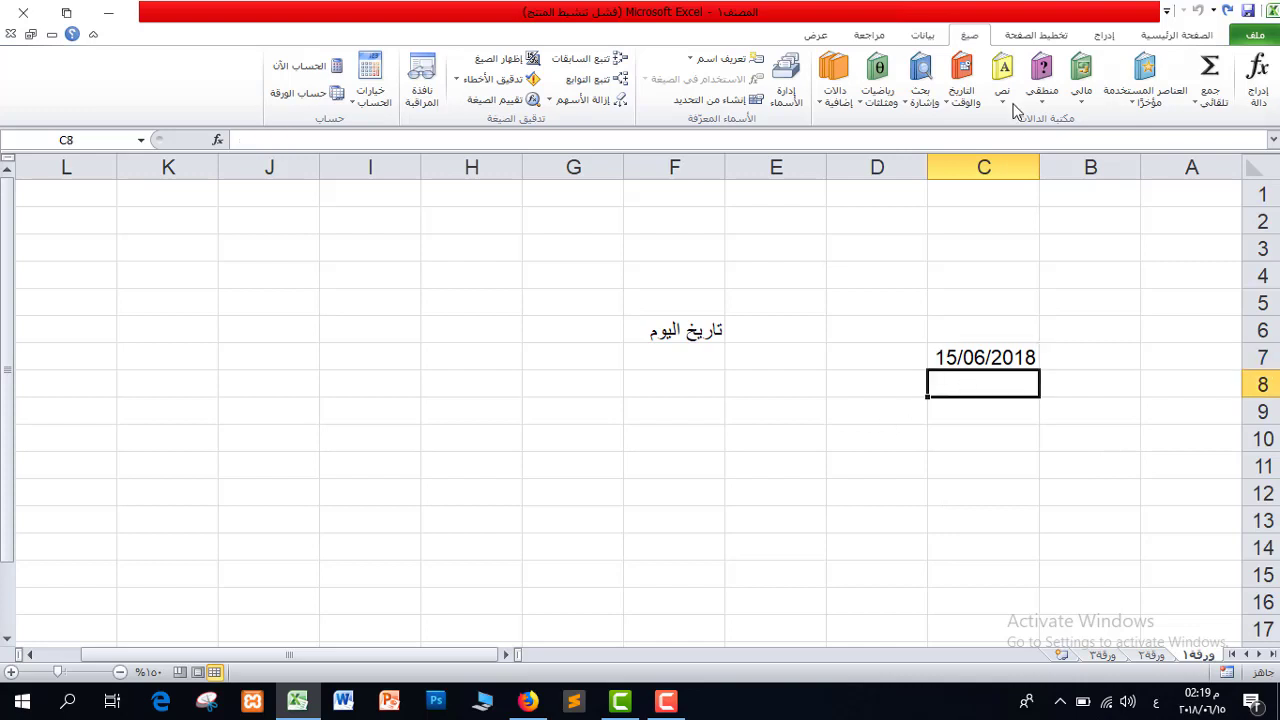
pyautogui.click(960, 100)
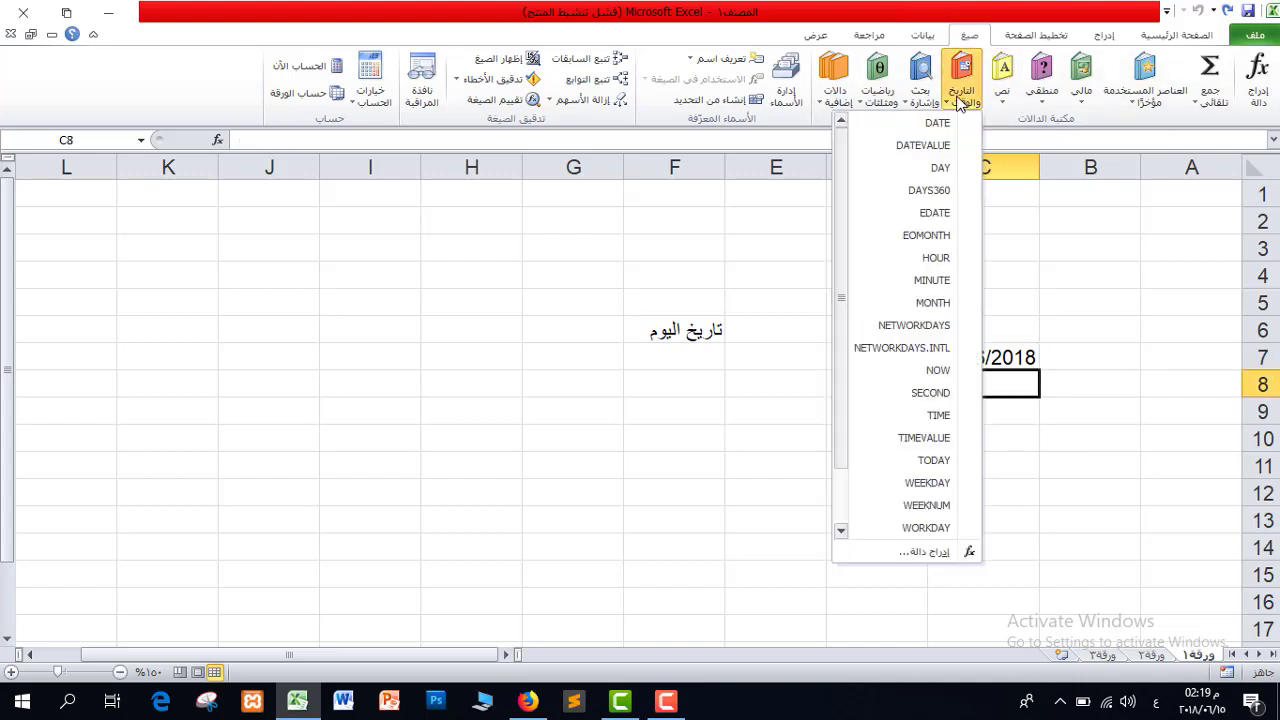
pyautogui.click(936, 371)
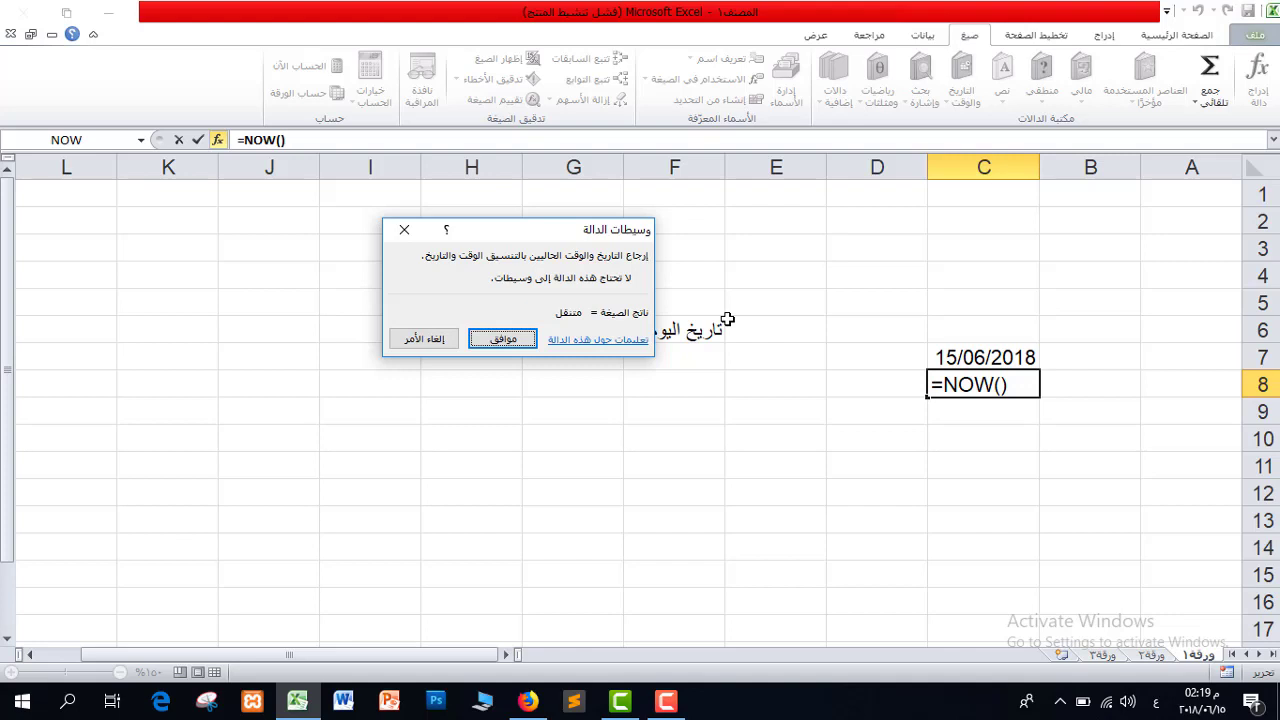
pyautogui.click(503, 339)
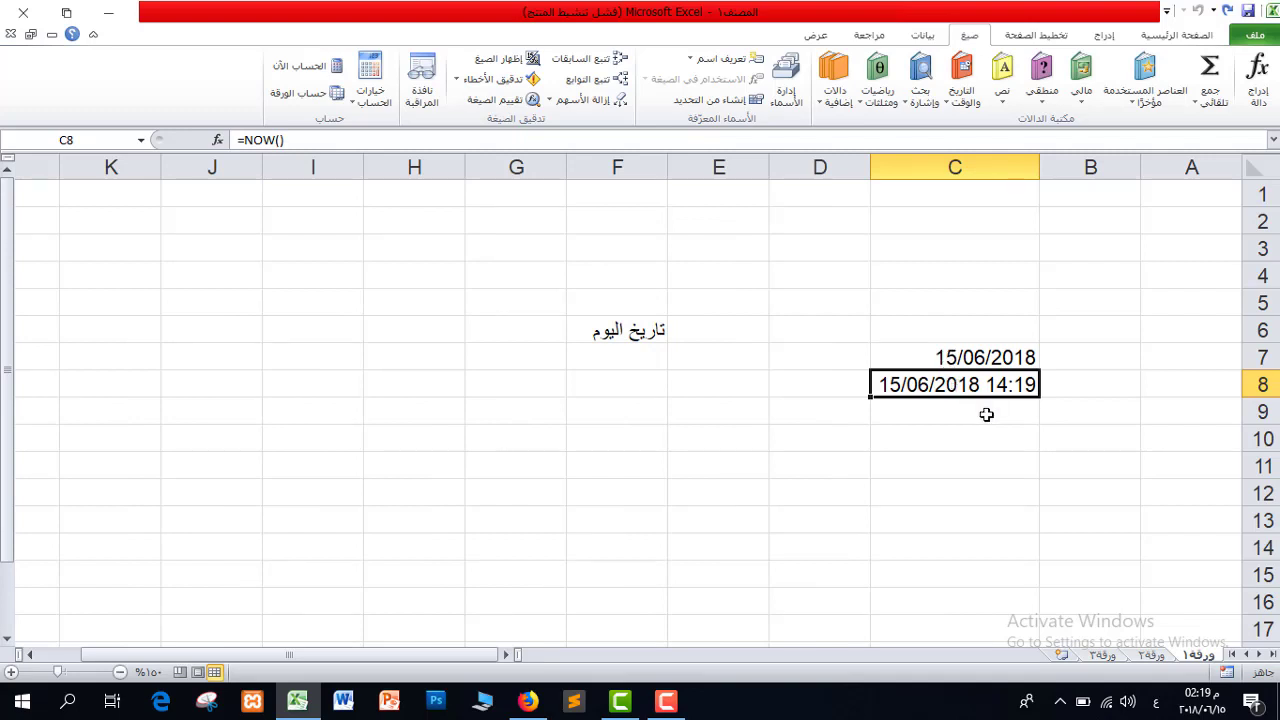
pyautogui.click(983, 412)
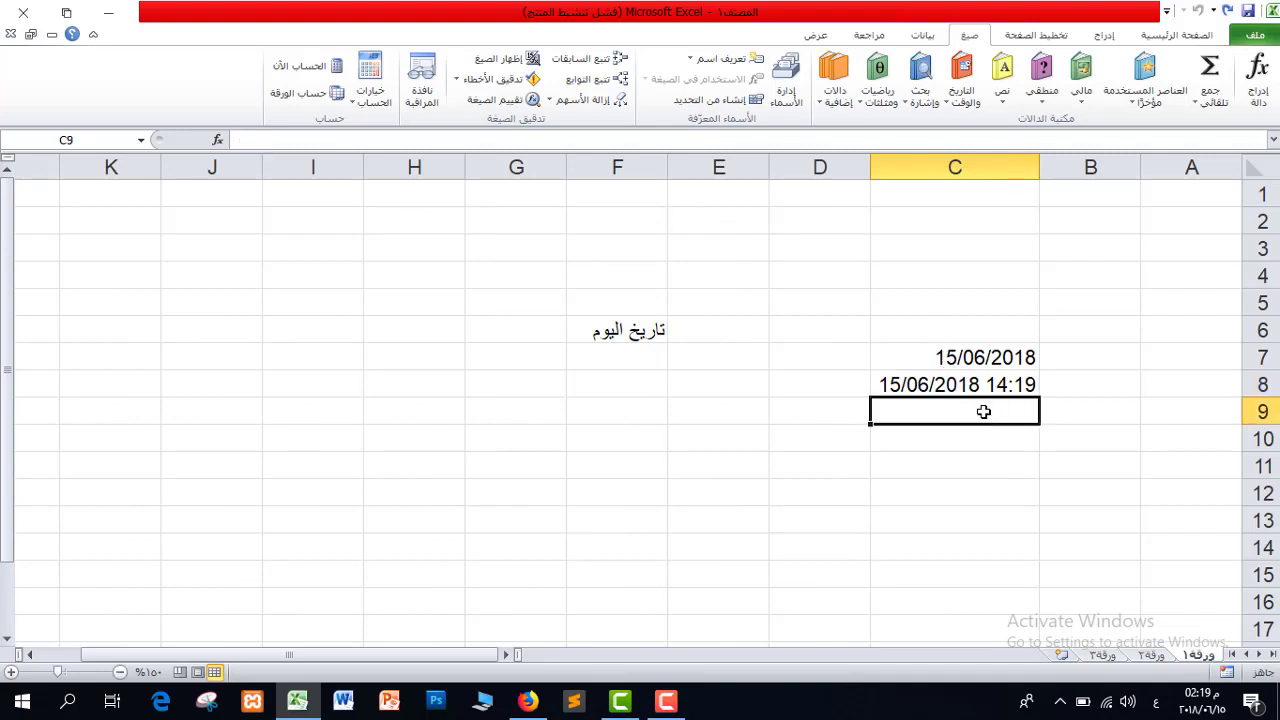
# - Label the TODAY result by entering "تاريخ اليوم" in cell B7
pyautogui.click(1111, 357)
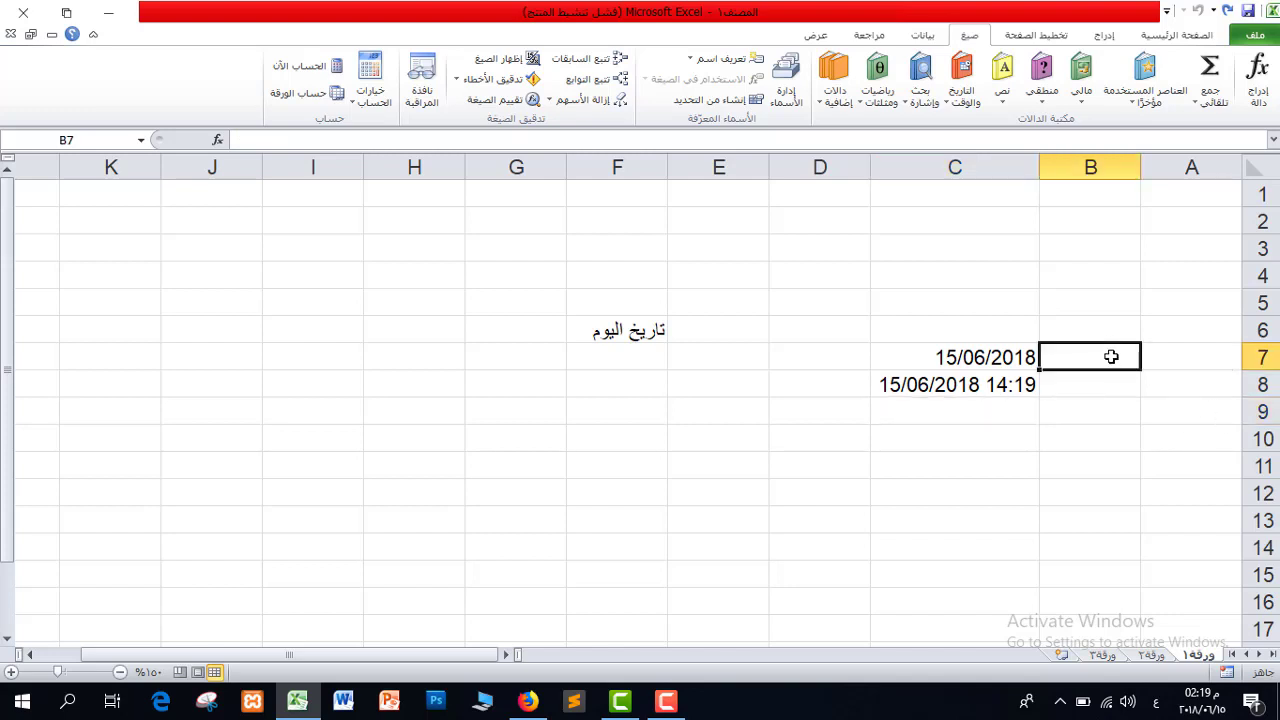
pyautogui.write('تاريخ')
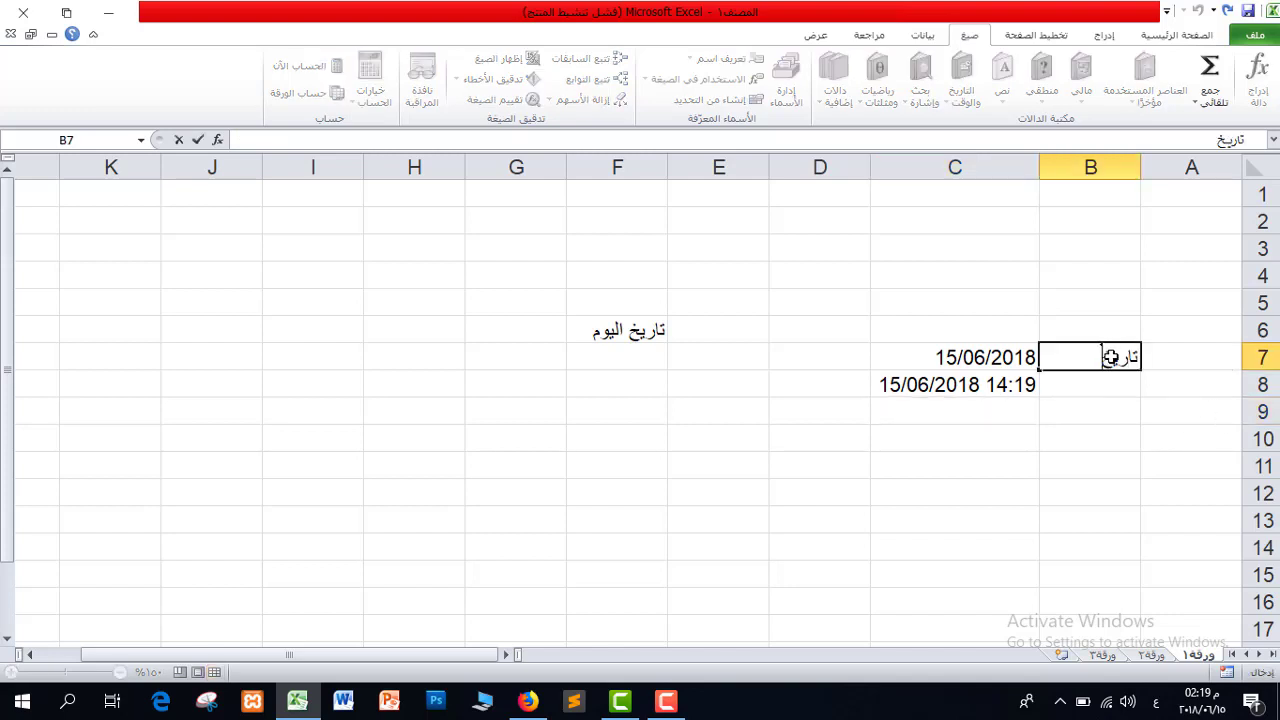
pyautogui.write(' اليوم')
pyautogui.press('Return')
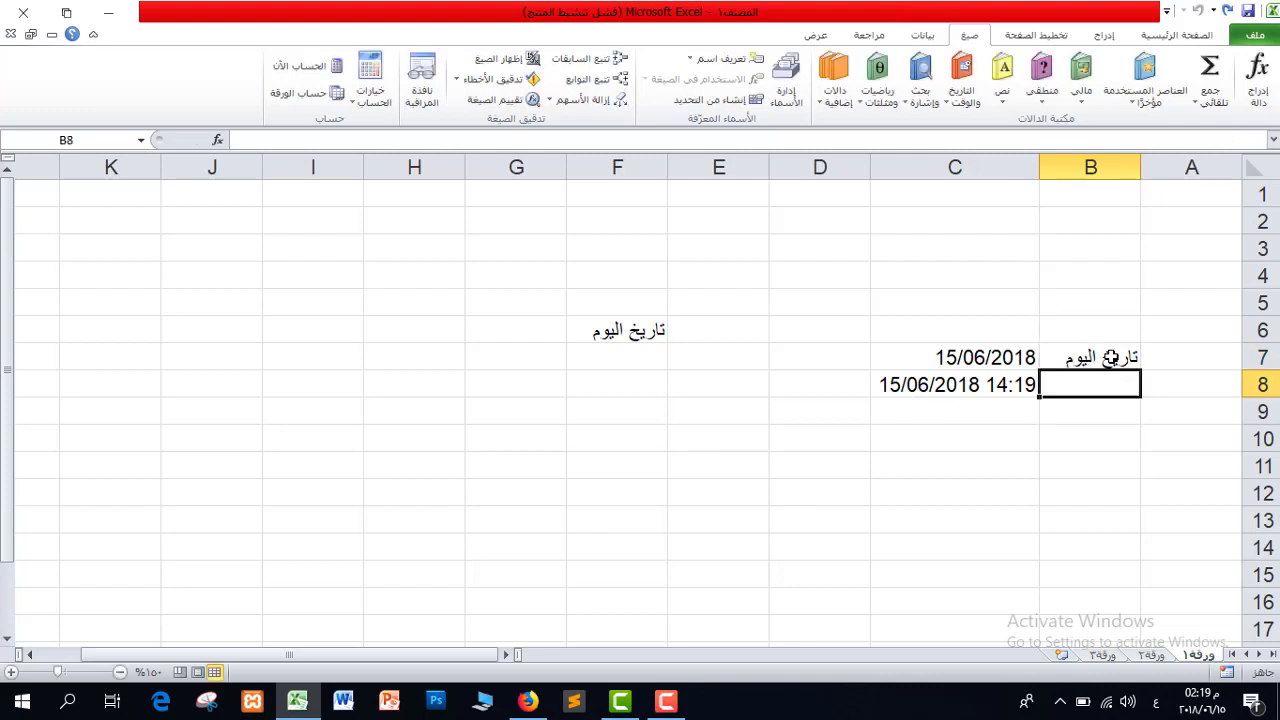
# - Label the NOW result by entering "تاريخ الان" in cell B8
pyautogui.write('تاريخ الا')
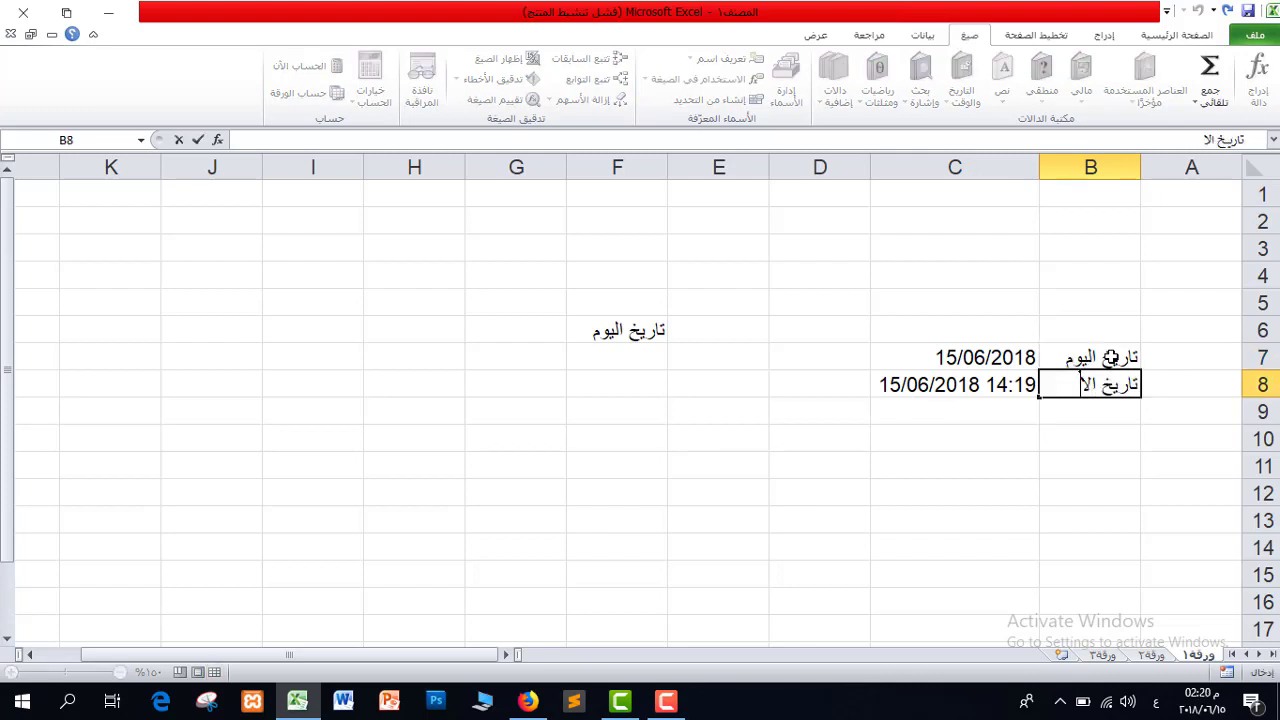
pyautogui.write('ن')
pyautogui.press('Return')
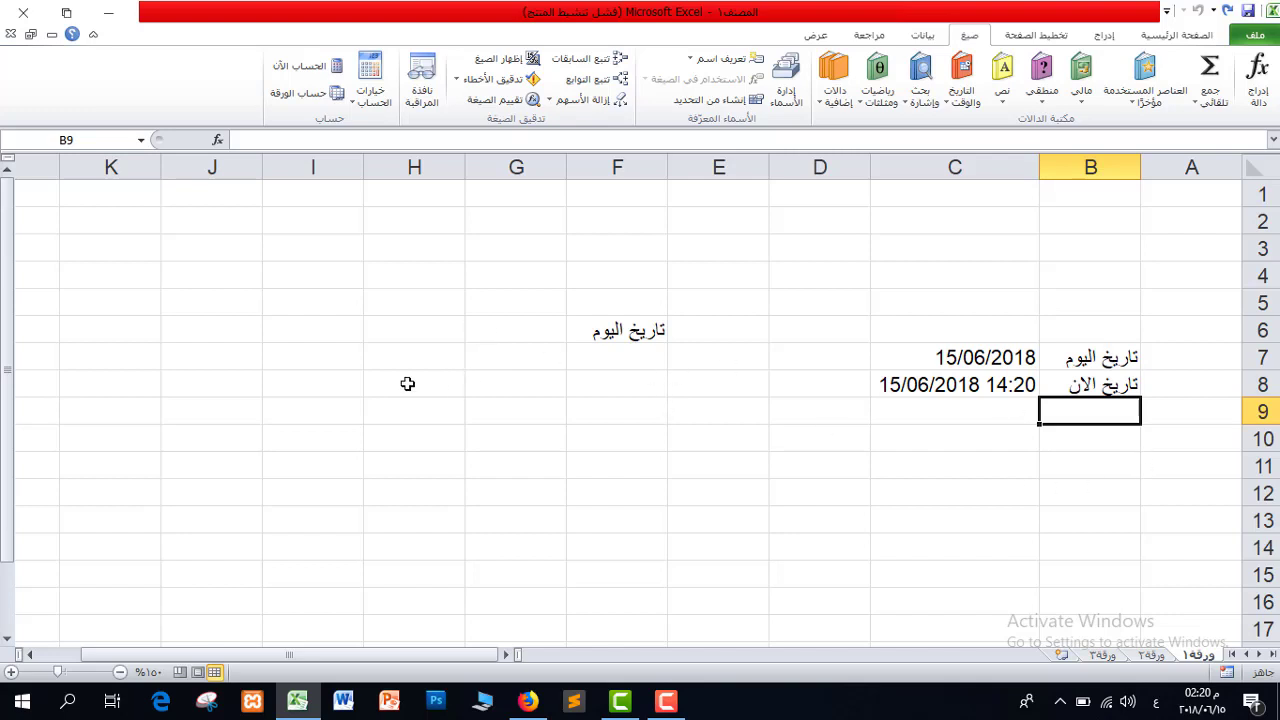
# - Write the formula =today() directly in cell I6 without using the function library
pyautogui.click(336, 330)
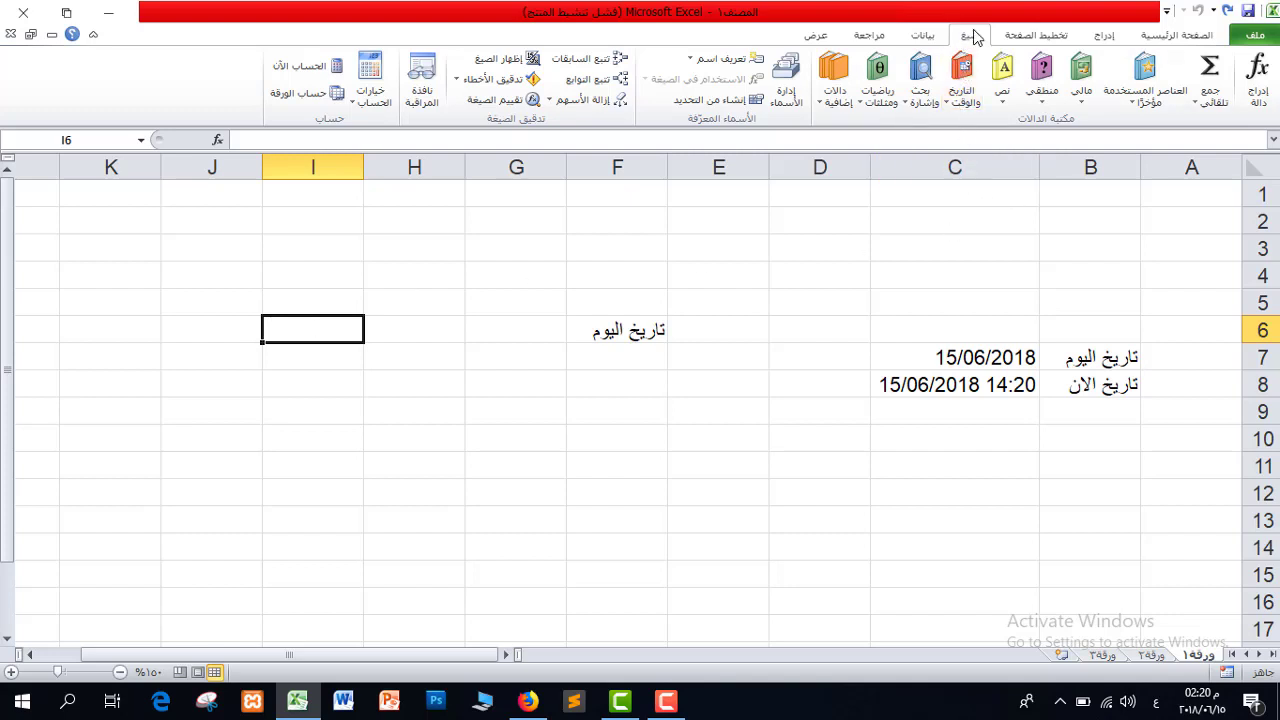
pyautogui.click(962, 85)
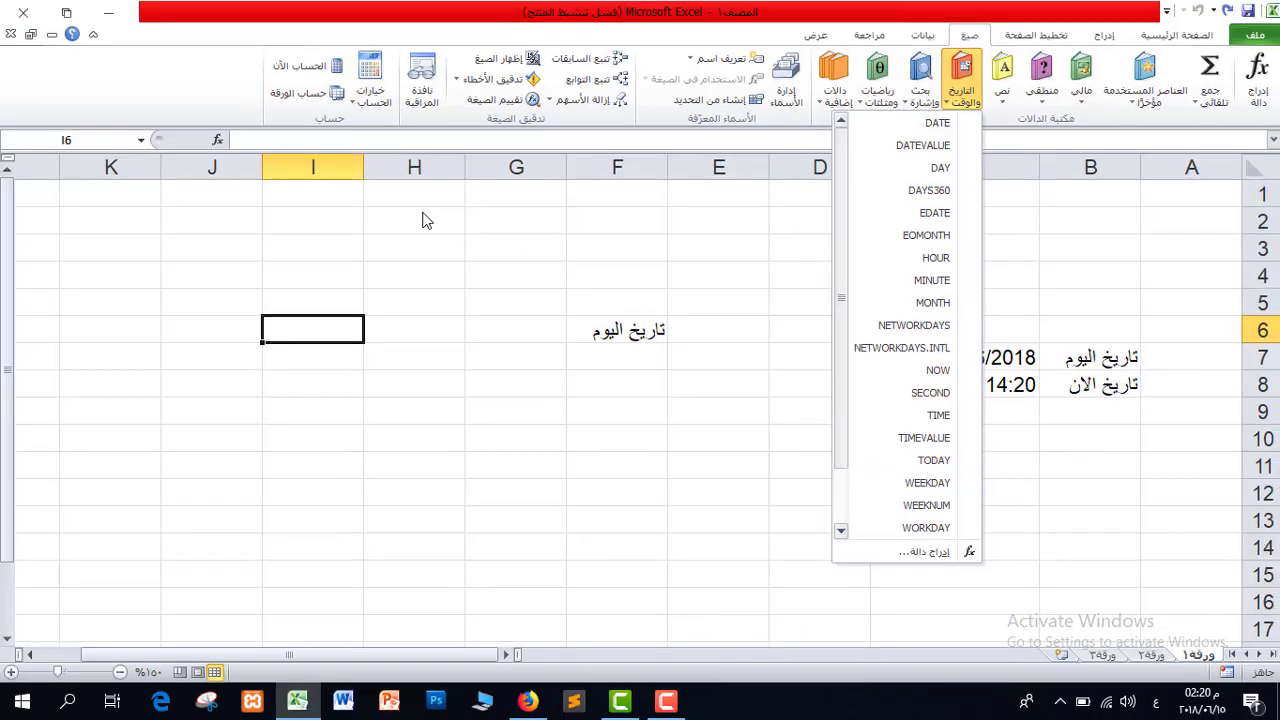
pyautogui.click(336, 140)
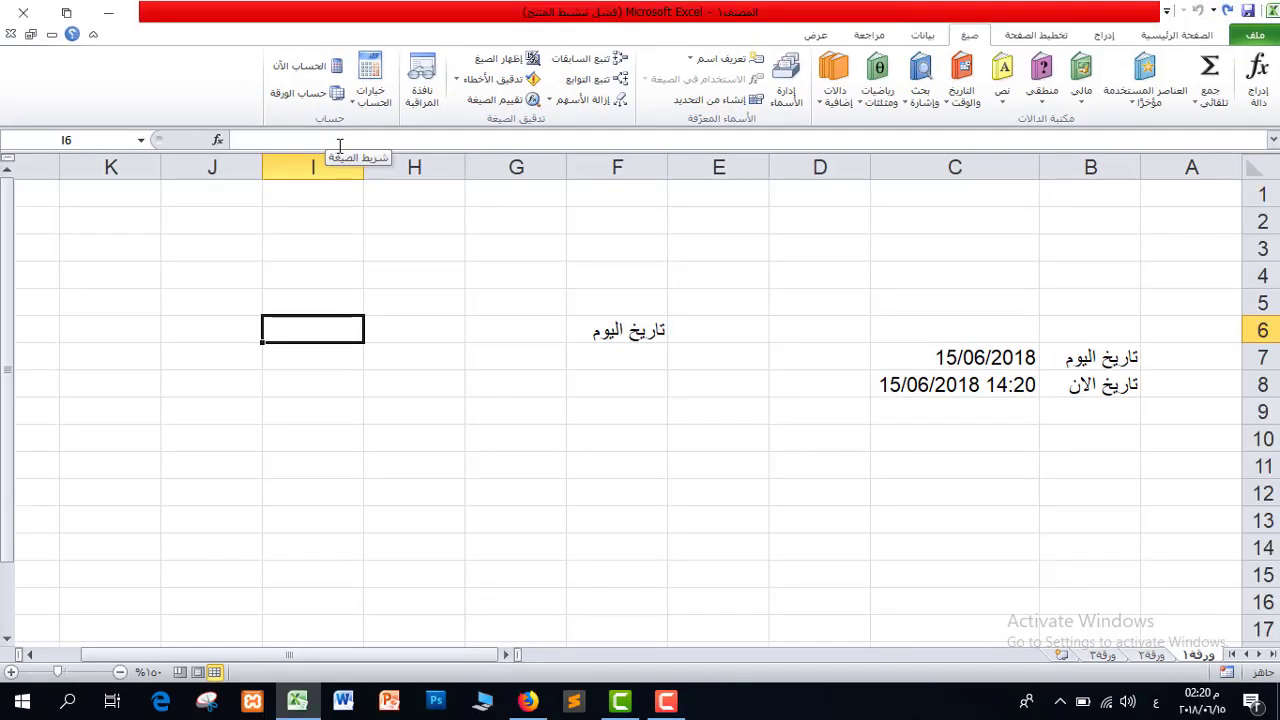
pyautogui.click(342, 142)
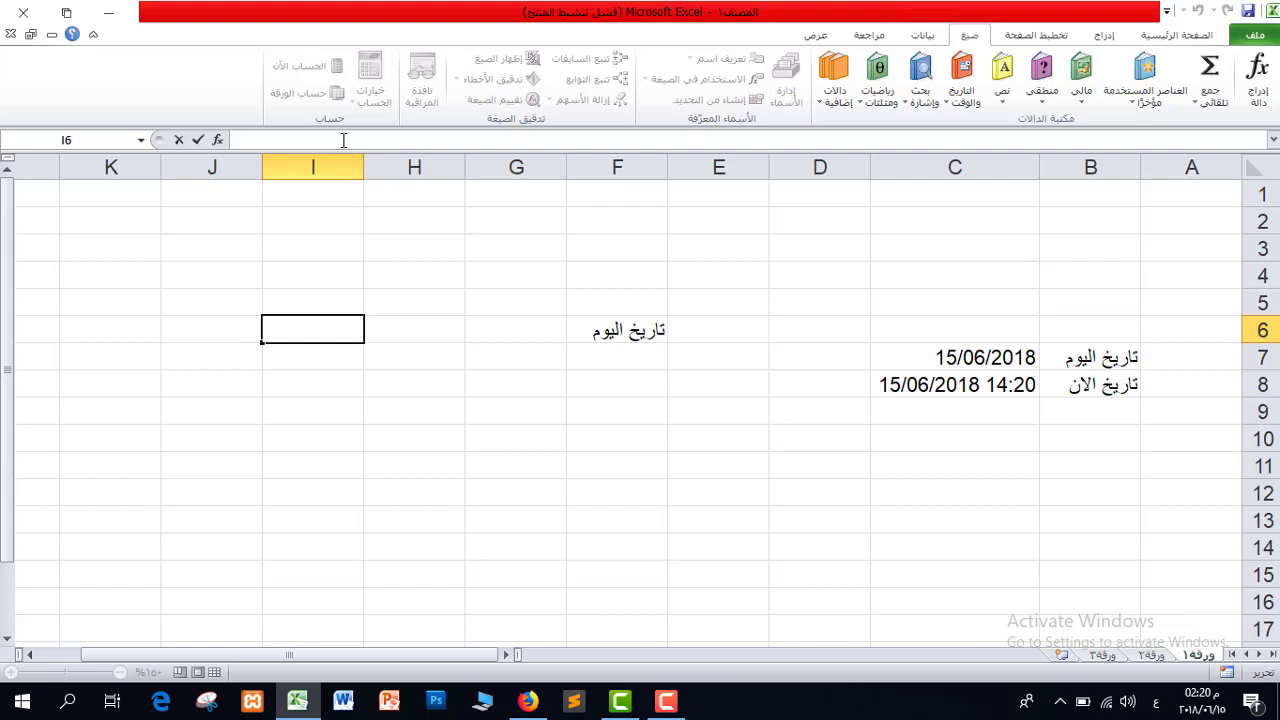
pyautogui.hotkey('alt', 'shift')
pyautogui.write('=to')
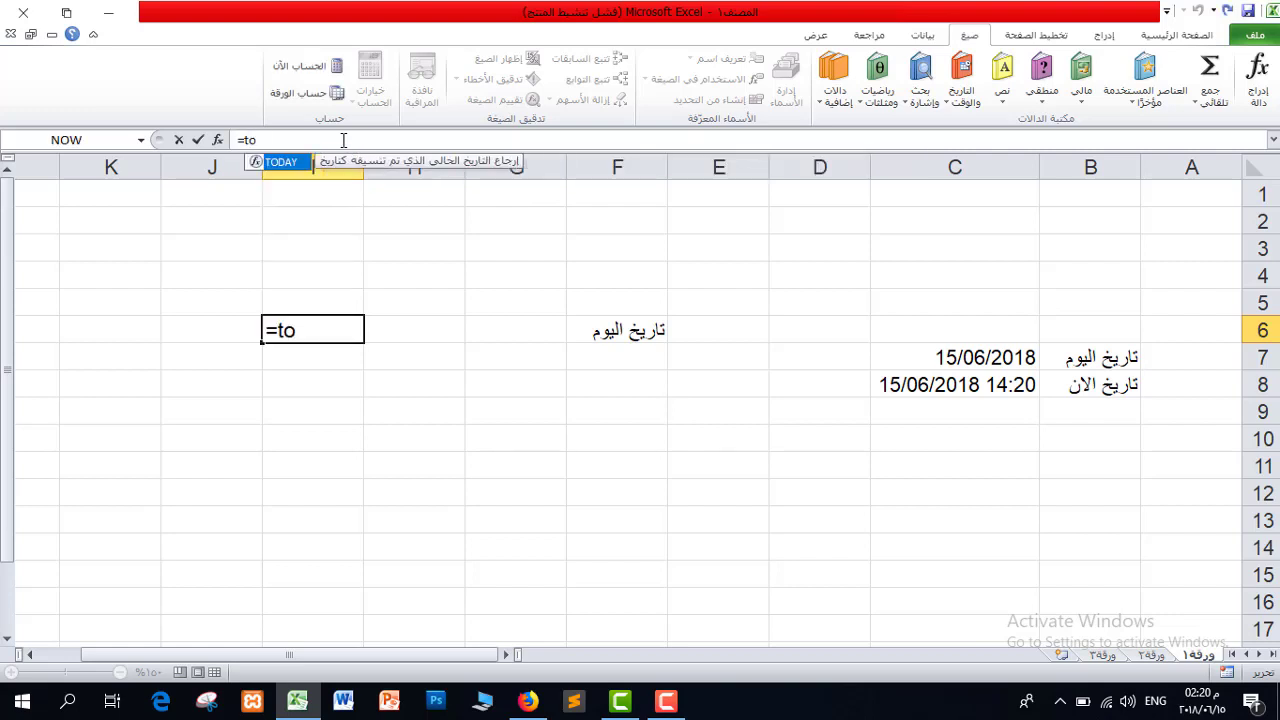
pyautogui.write('day')
pyautogui.click(286, 139)
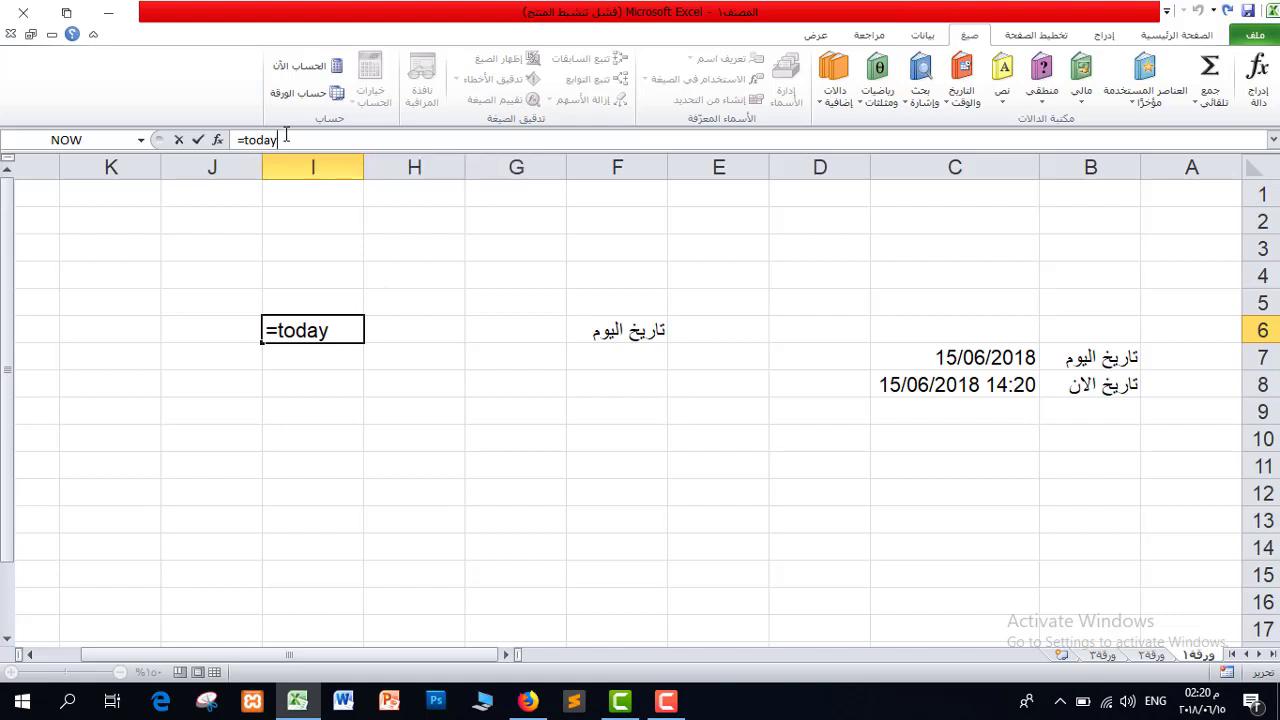
pyautogui.write('()')
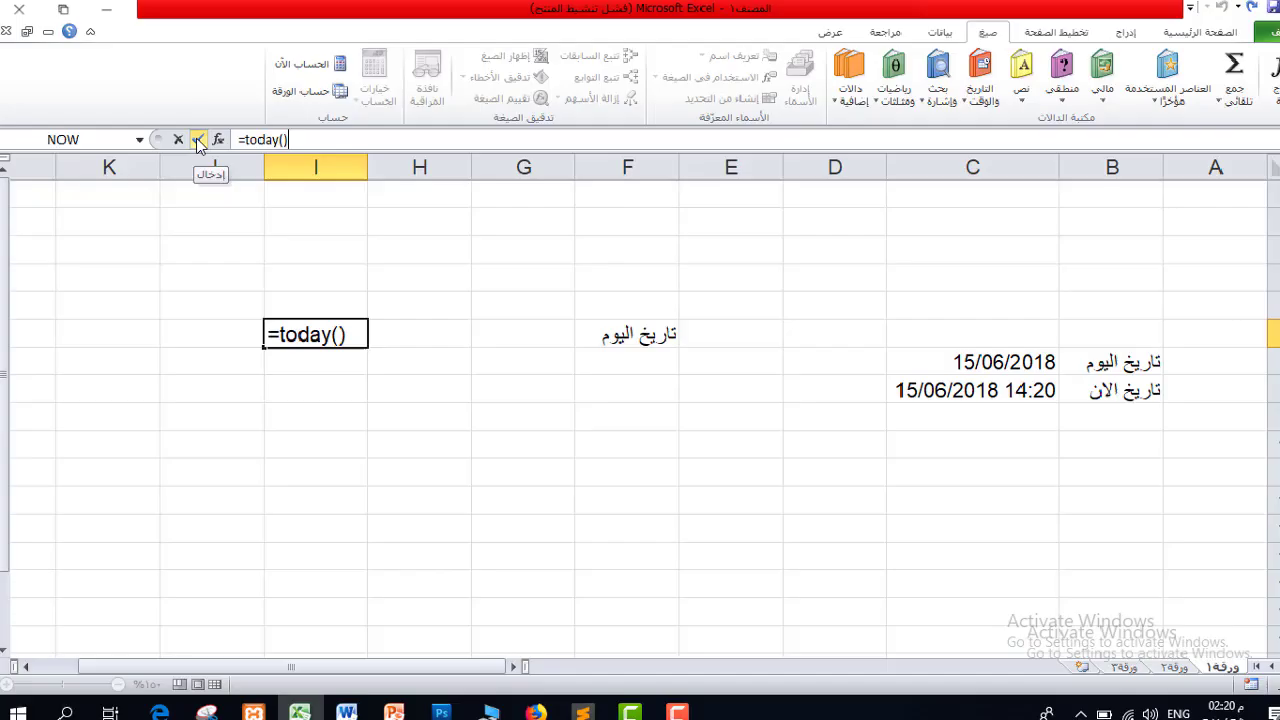
pyautogui.click(199, 143)
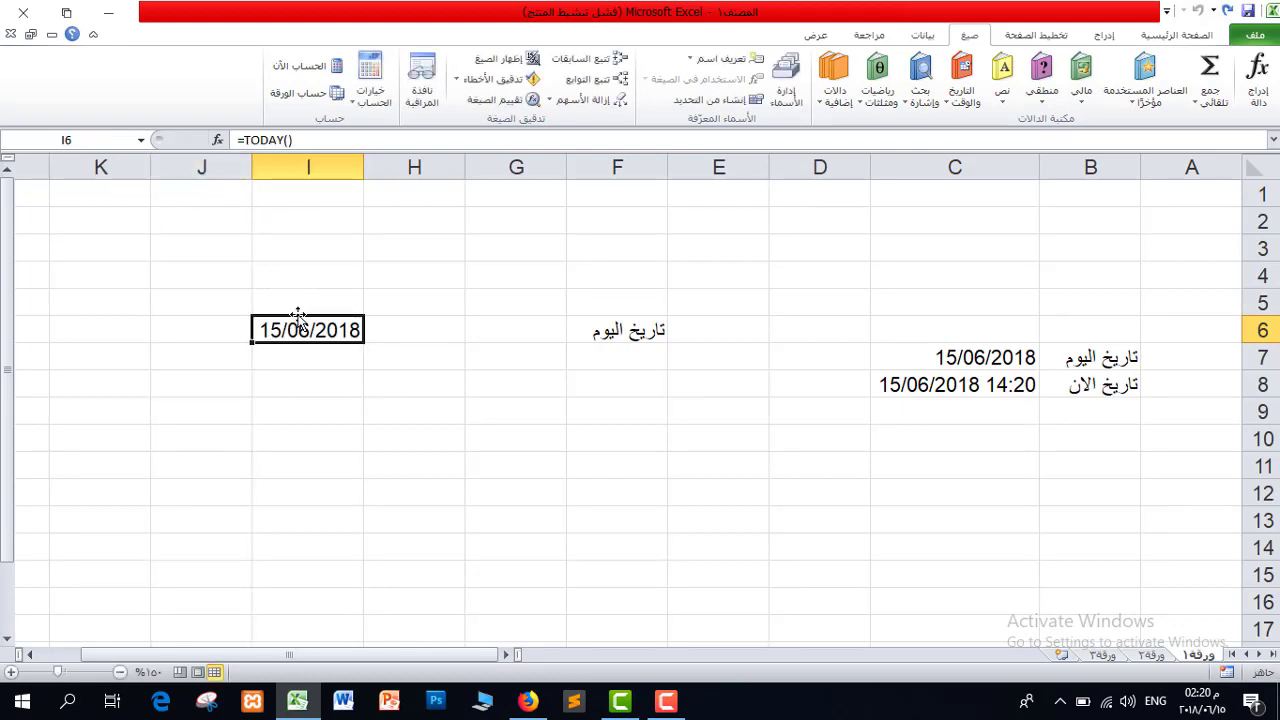
# - Write the formula =now() directly in cell I7, below the TODAY formula
pyautogui.click(311, 356)
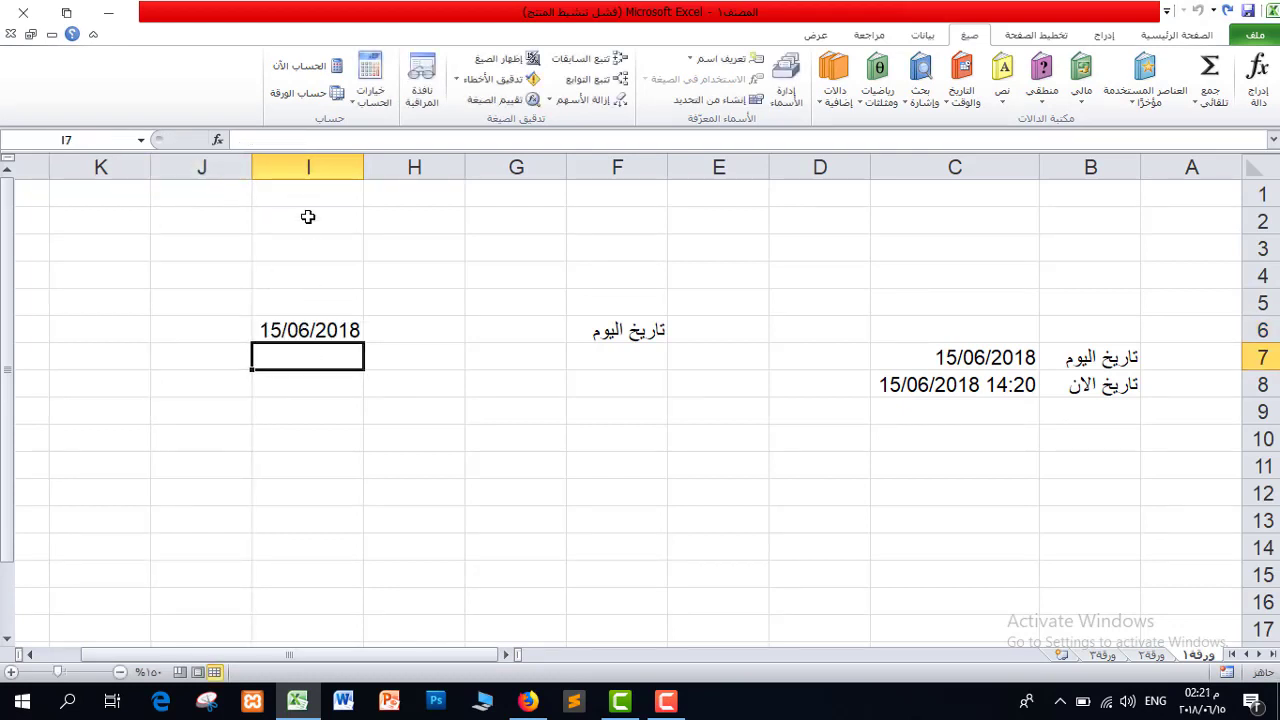
pyautogui.click(257, 137)
pyautogui.write('=')
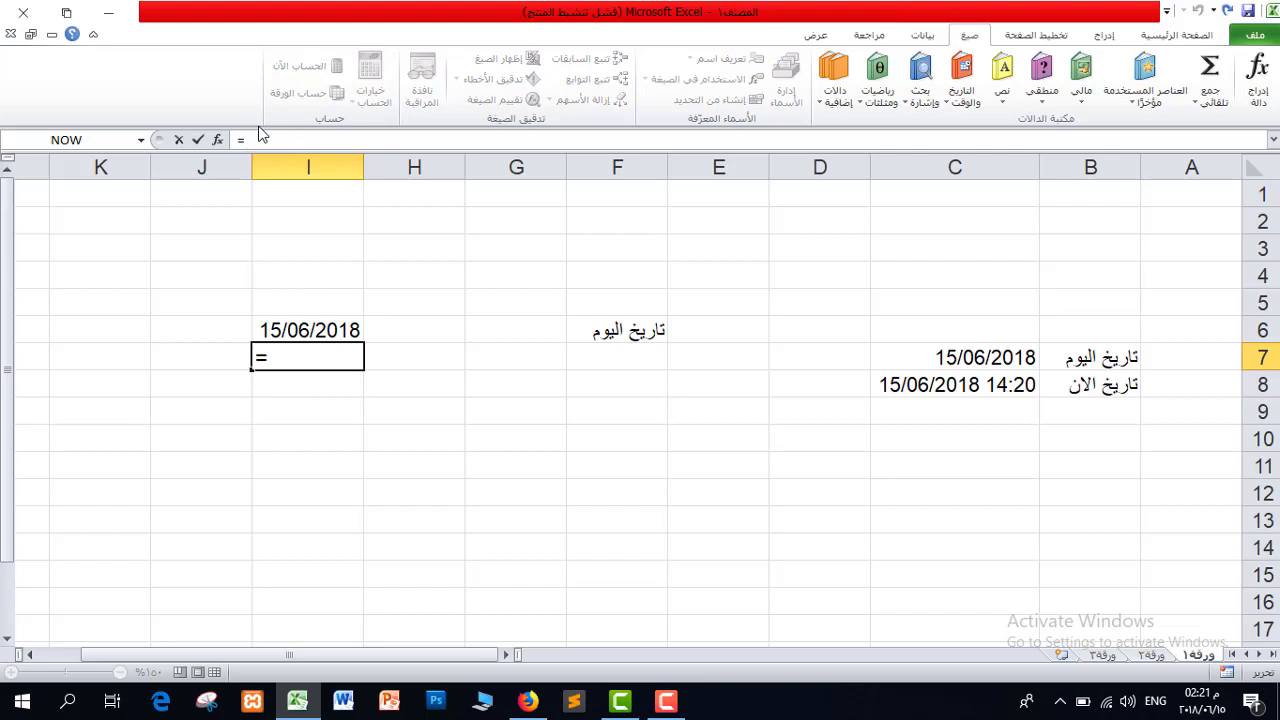
pyautogui.write('no')
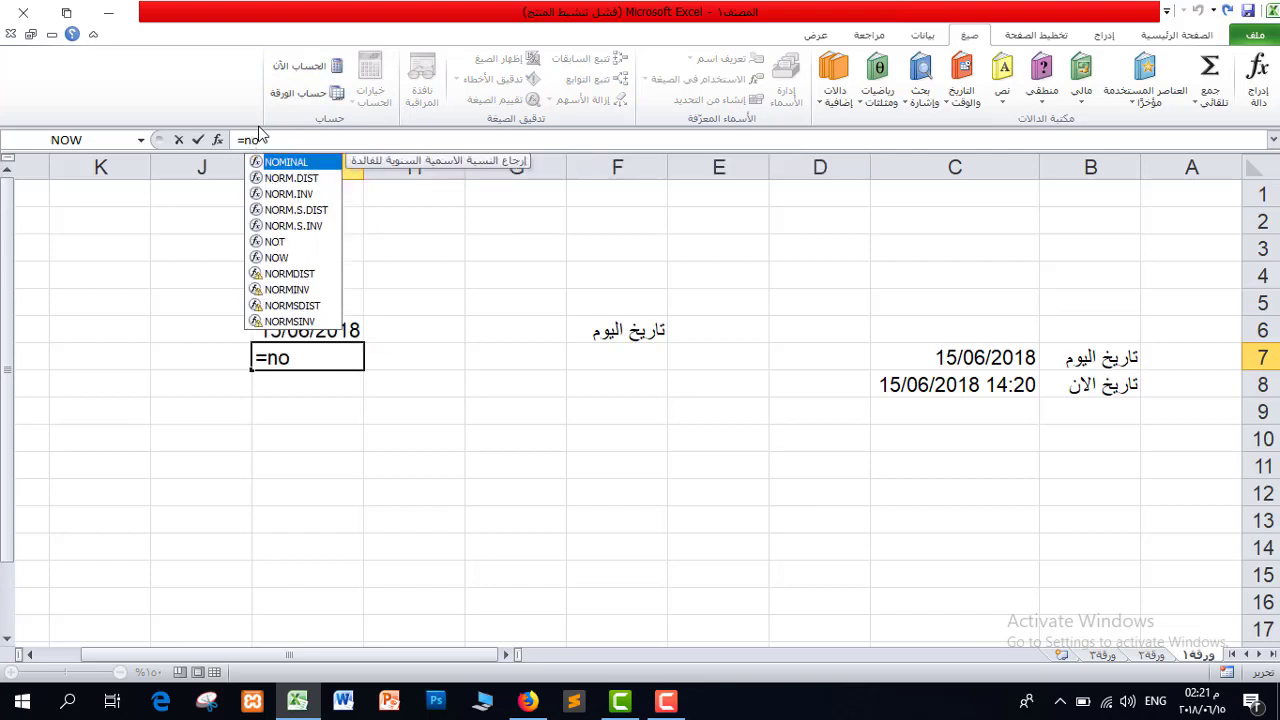
pyautogui.write('w')
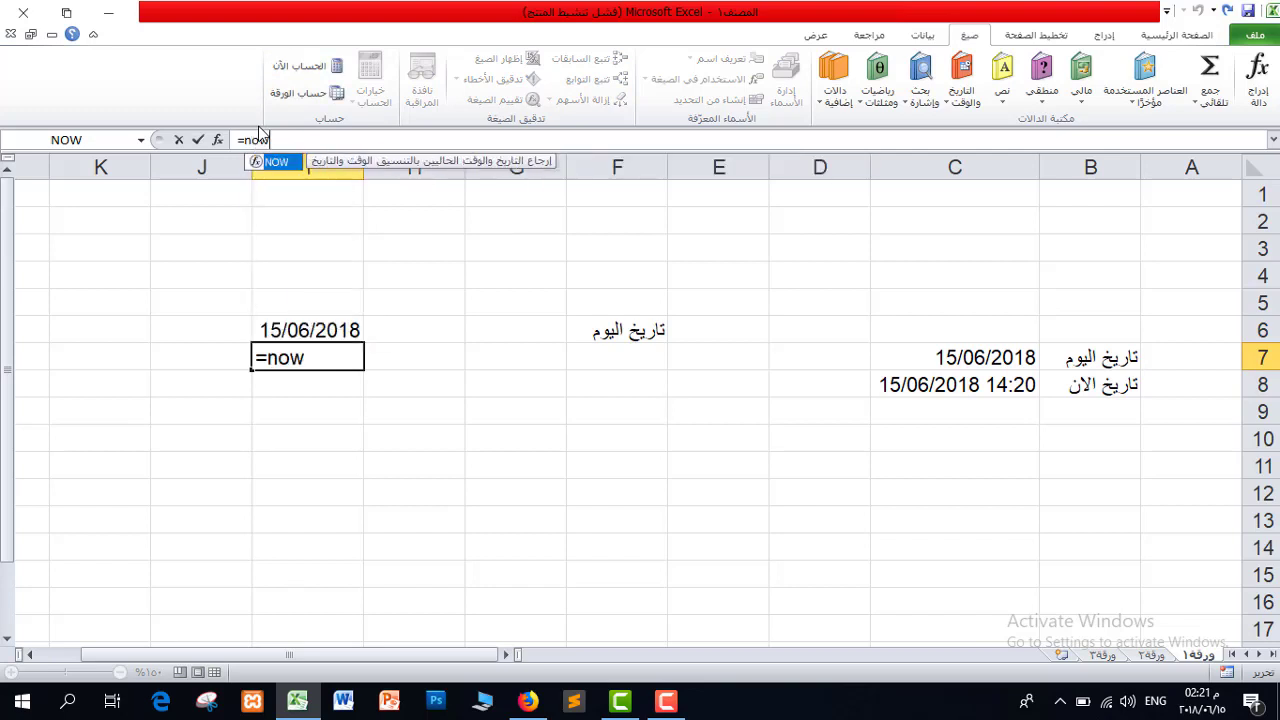
pyautogui.write('(')
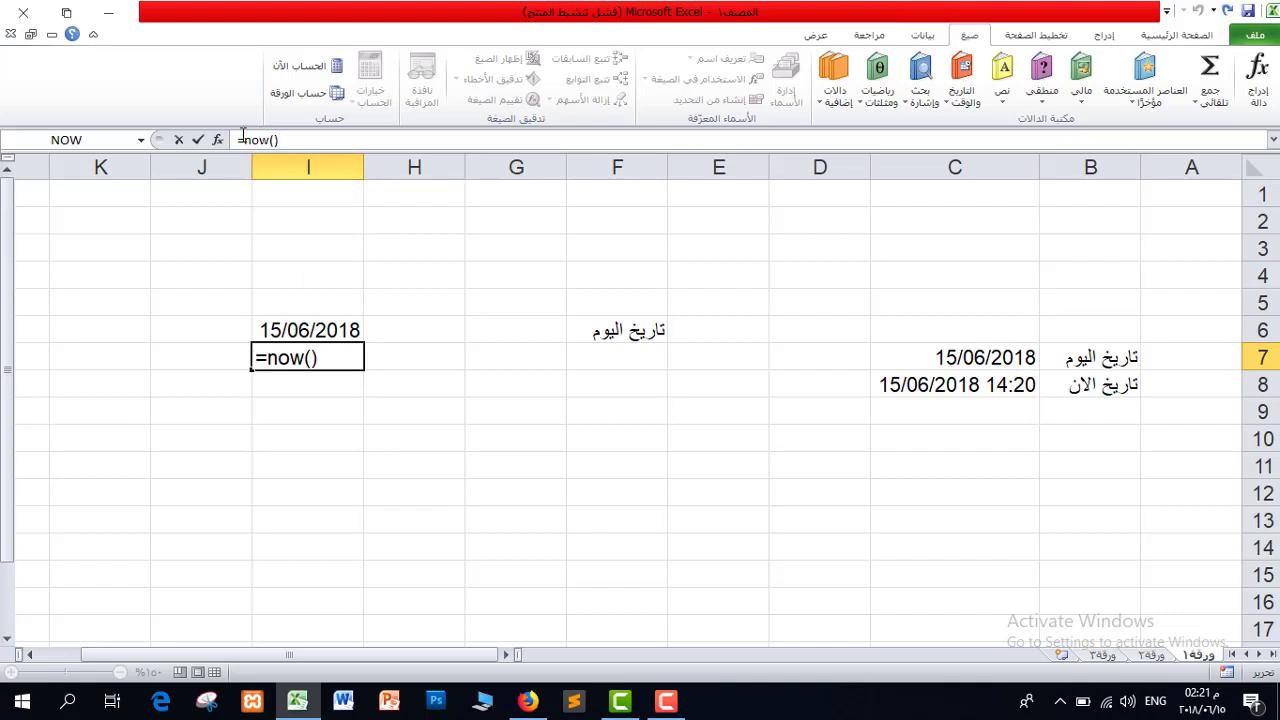
pyautogui.press('Return')
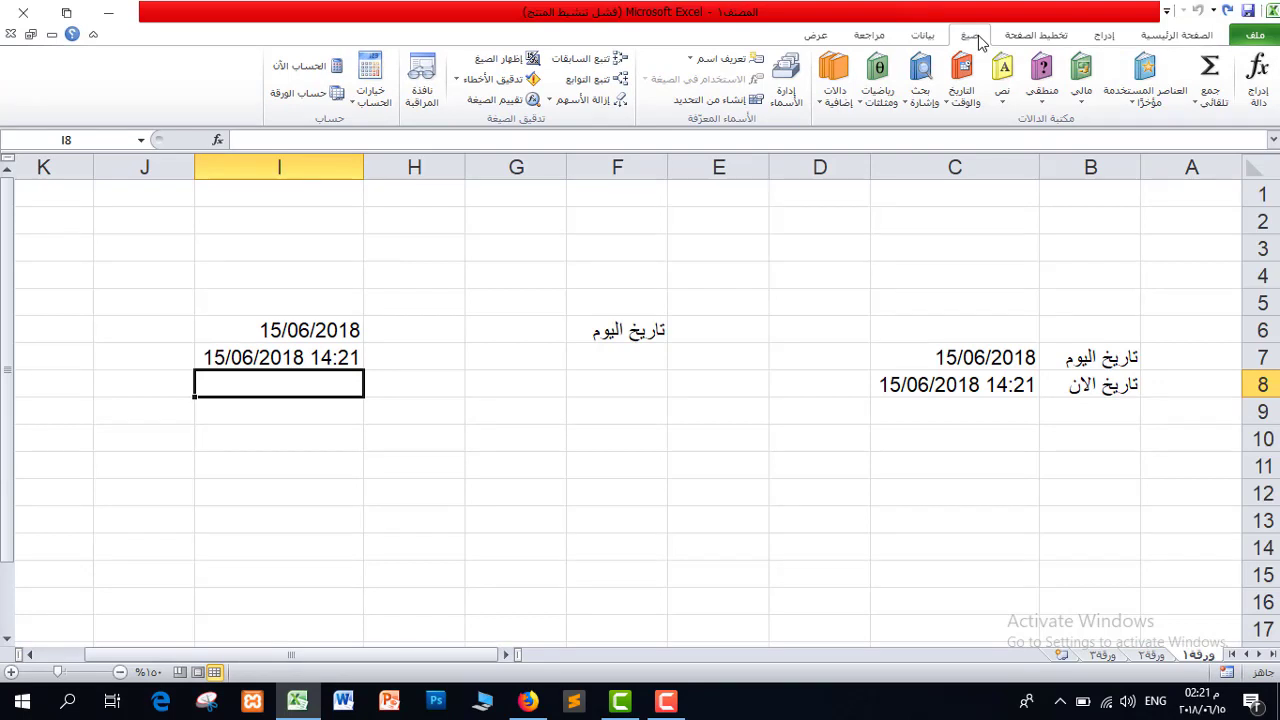
pyautogui.click(968, 455)
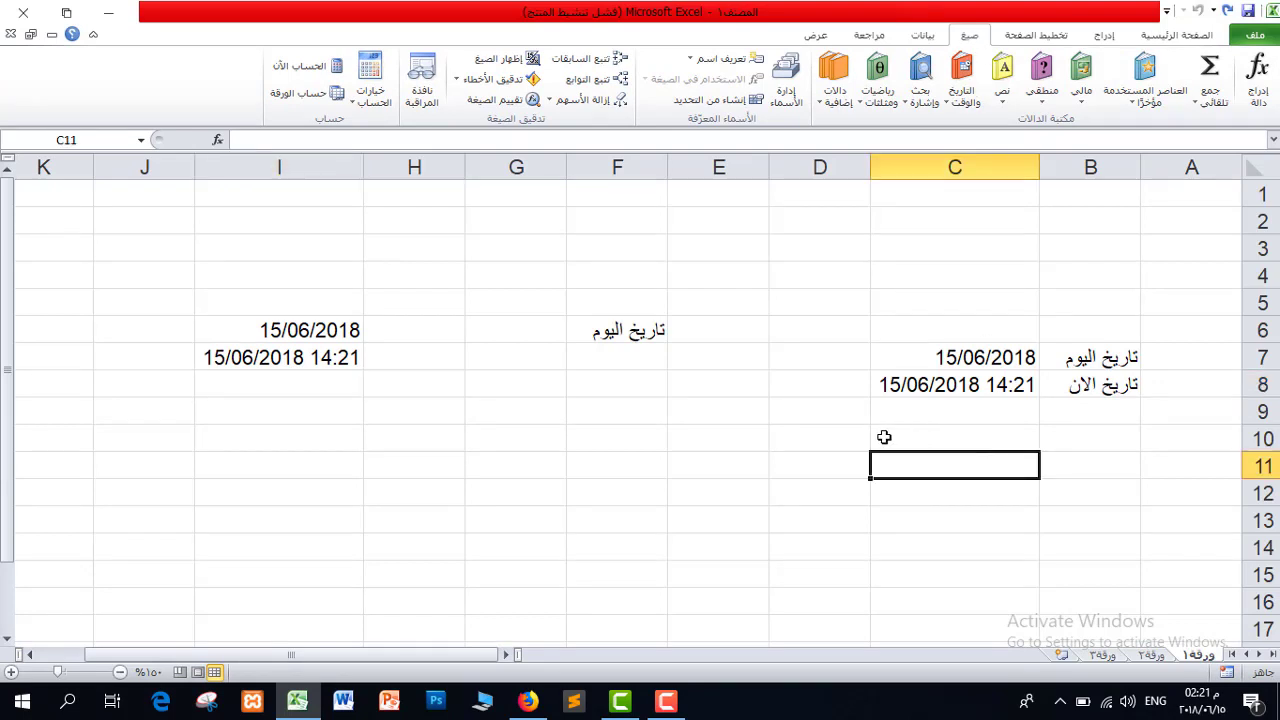
pyautogui.click(903, 384)
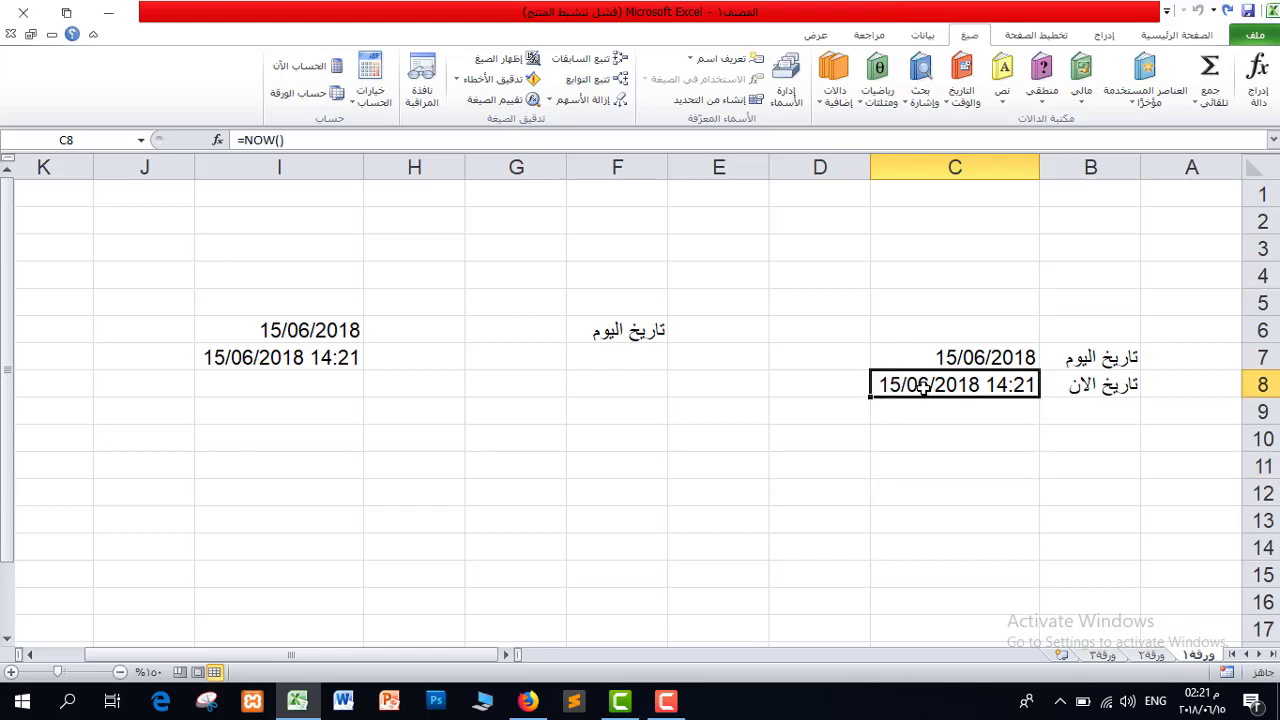
pyautogui.click(963, 90)
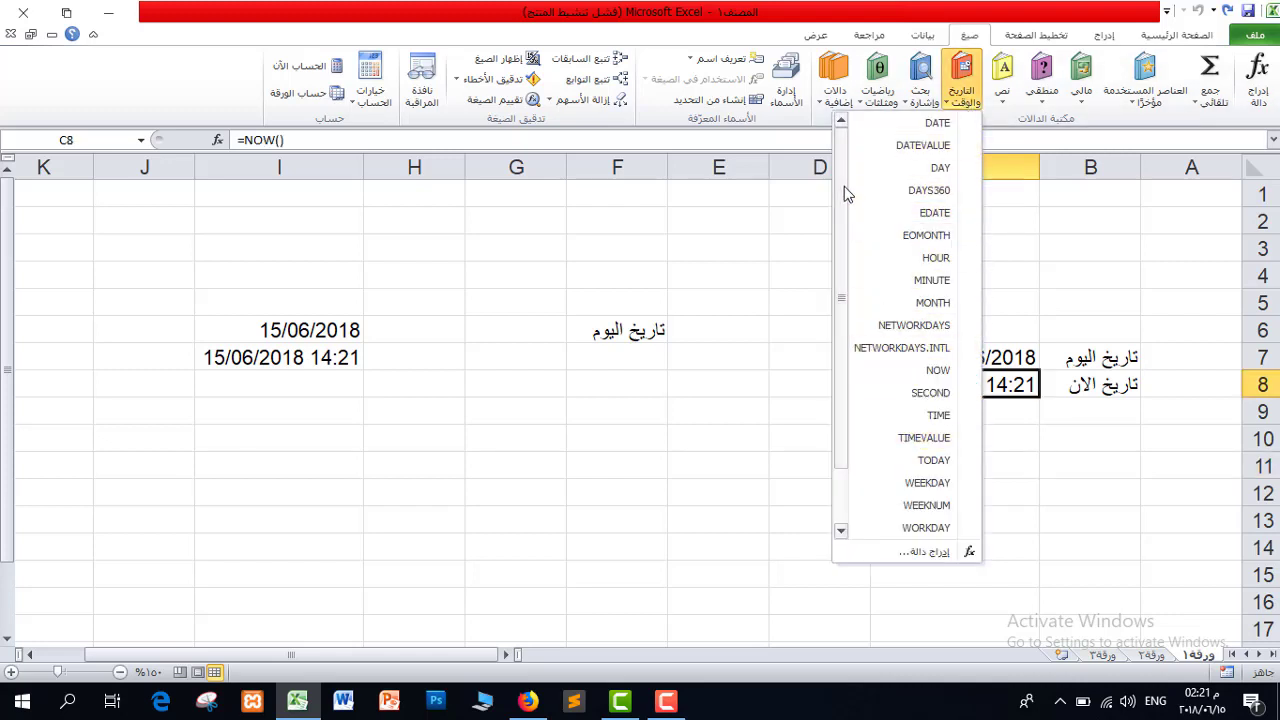
pyautogui.moveTo(843, 190); pyautogui.dragTo(820, 206)
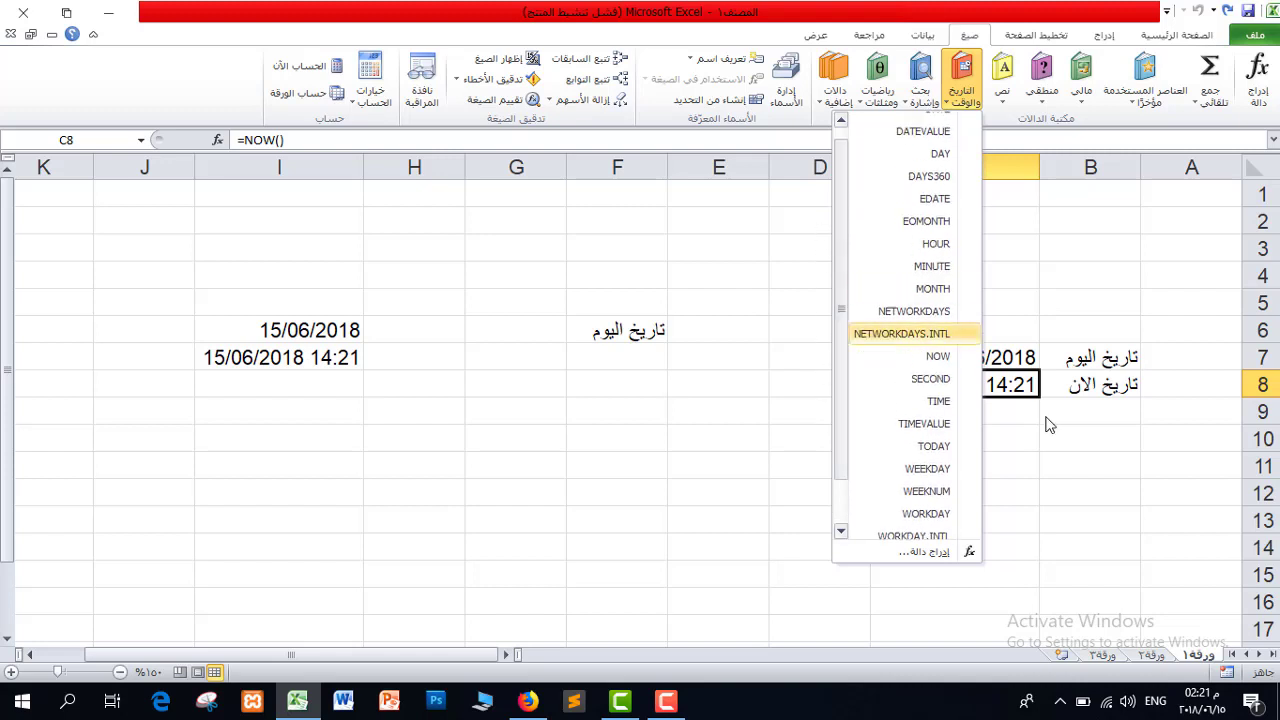
pyautogui.click(955, 383)
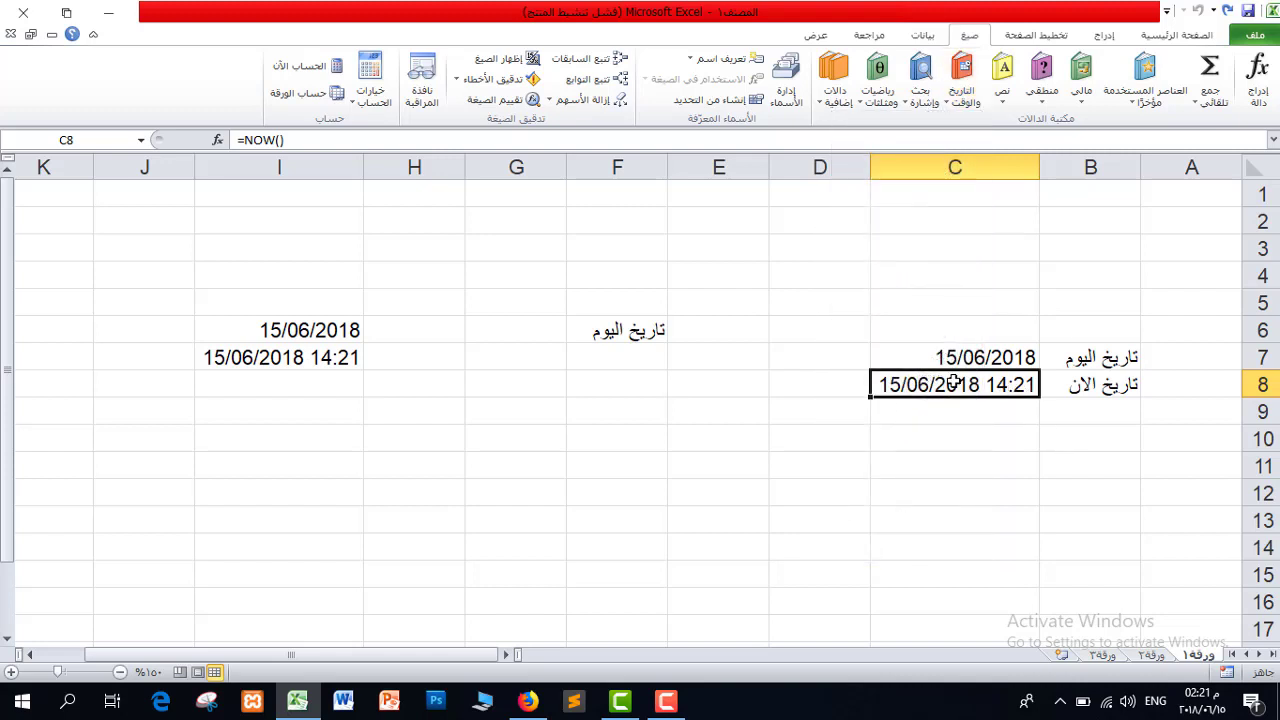
# - Enter the labels "السنة", "الشهر", "اليوم", "الساعة", "الدقيقة" and "الثانية" down cells B10 to B15
pyautogui.click(1093, 436)
pyautogui.write('السنة')
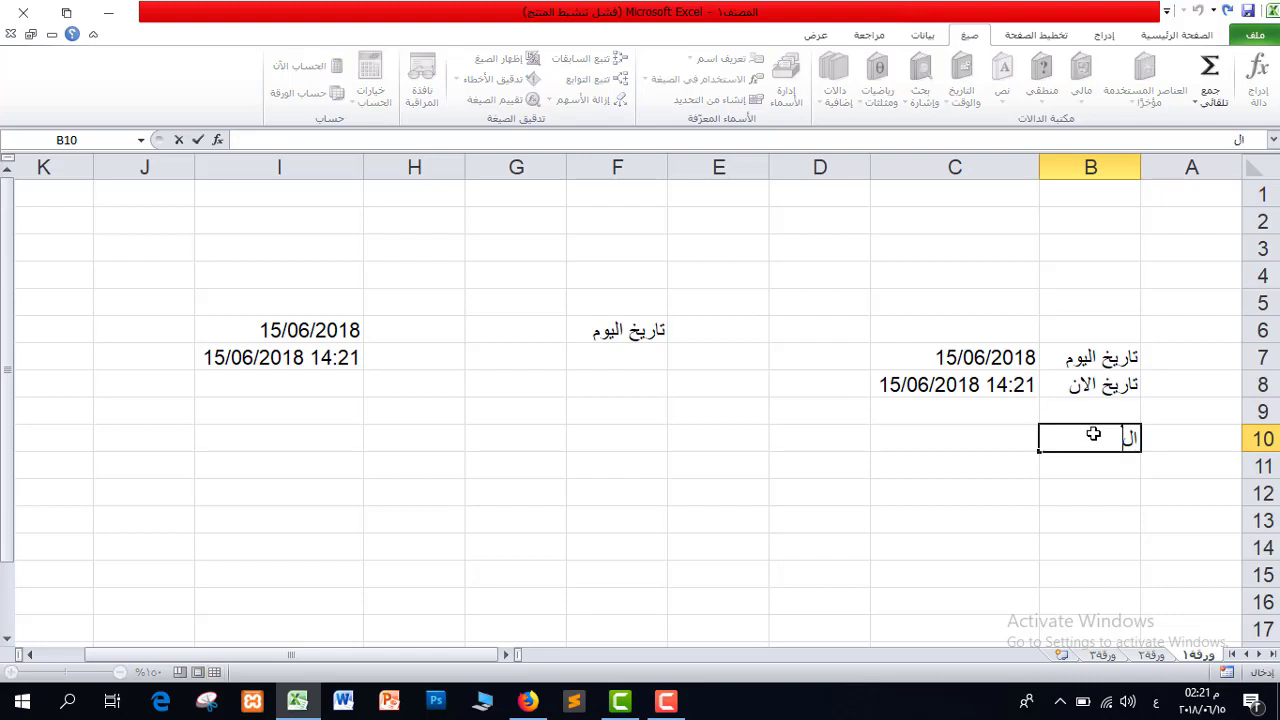
pyautogui.press('Return')
pyautogui.write('الشهر')
pyautogui.press('Return')
pyautogui.write('اليوم')
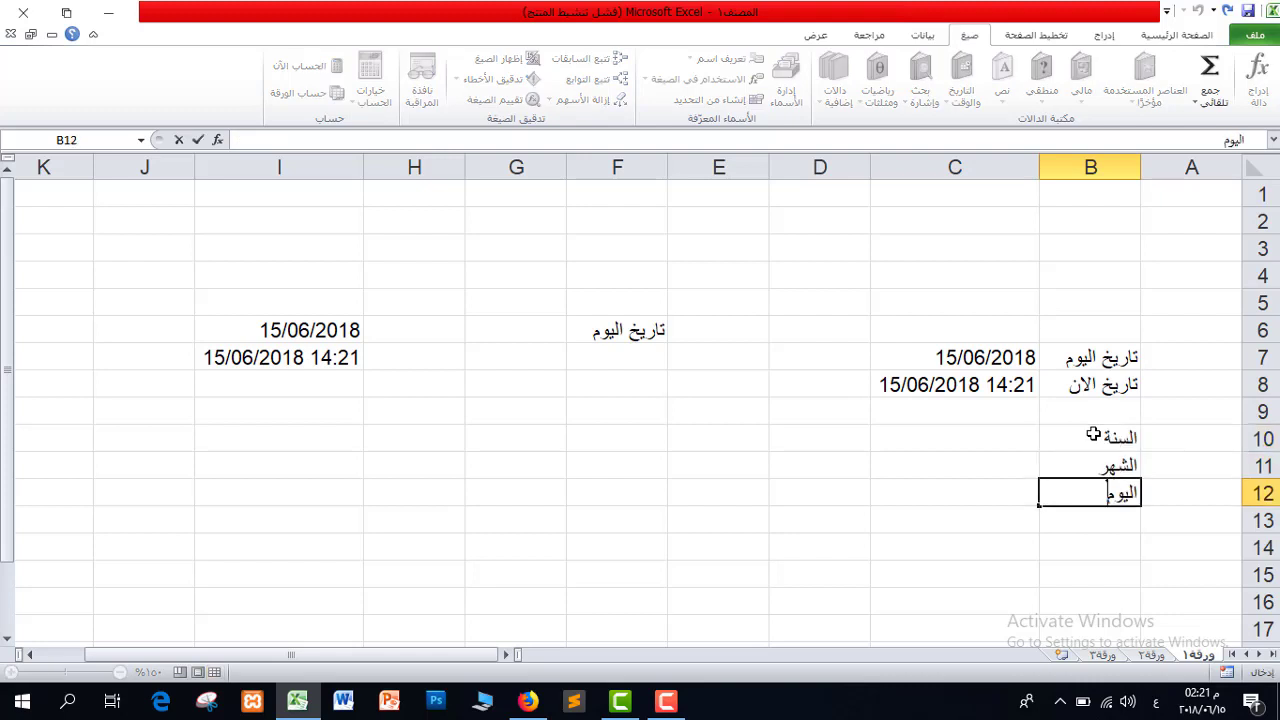
pyautogui.press('Return')
pyautogui.write('الساعة')
pyautogui.press('Return')
pyautogui.write('الدقيقة')
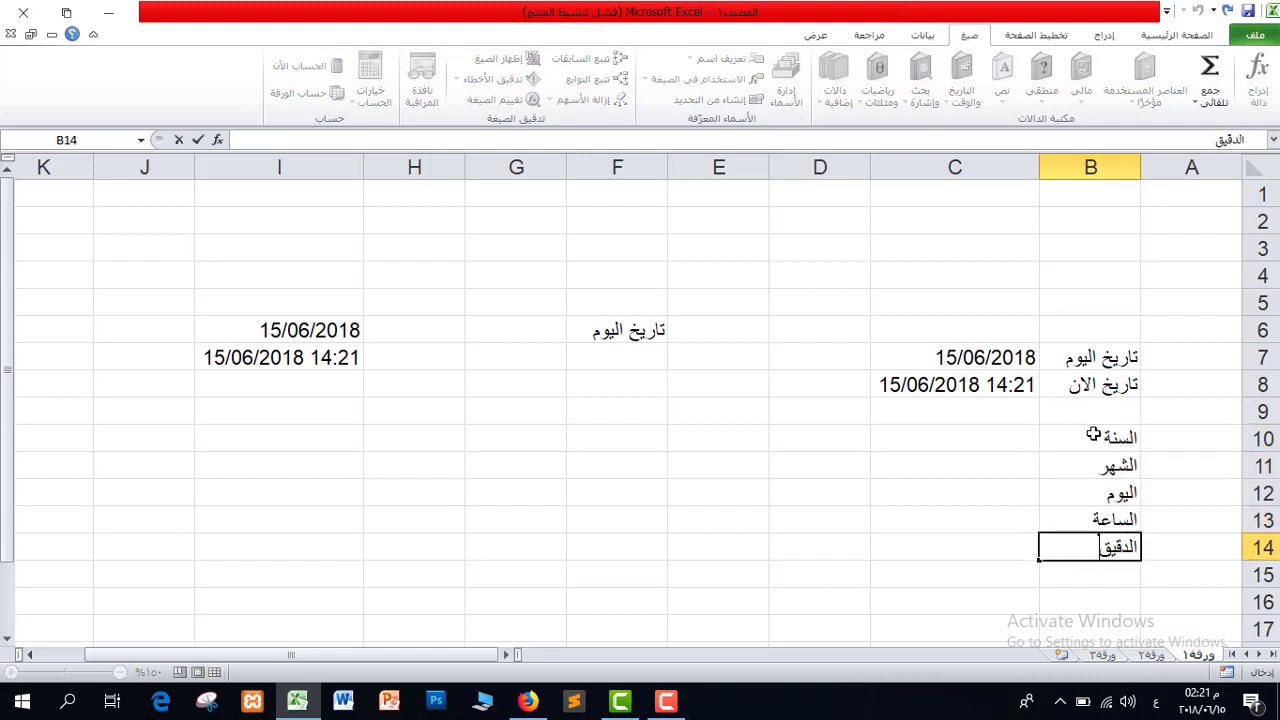
pyautogui.press('Return')
pyautogui.write('الثانية')
pyautogui.press('Return')
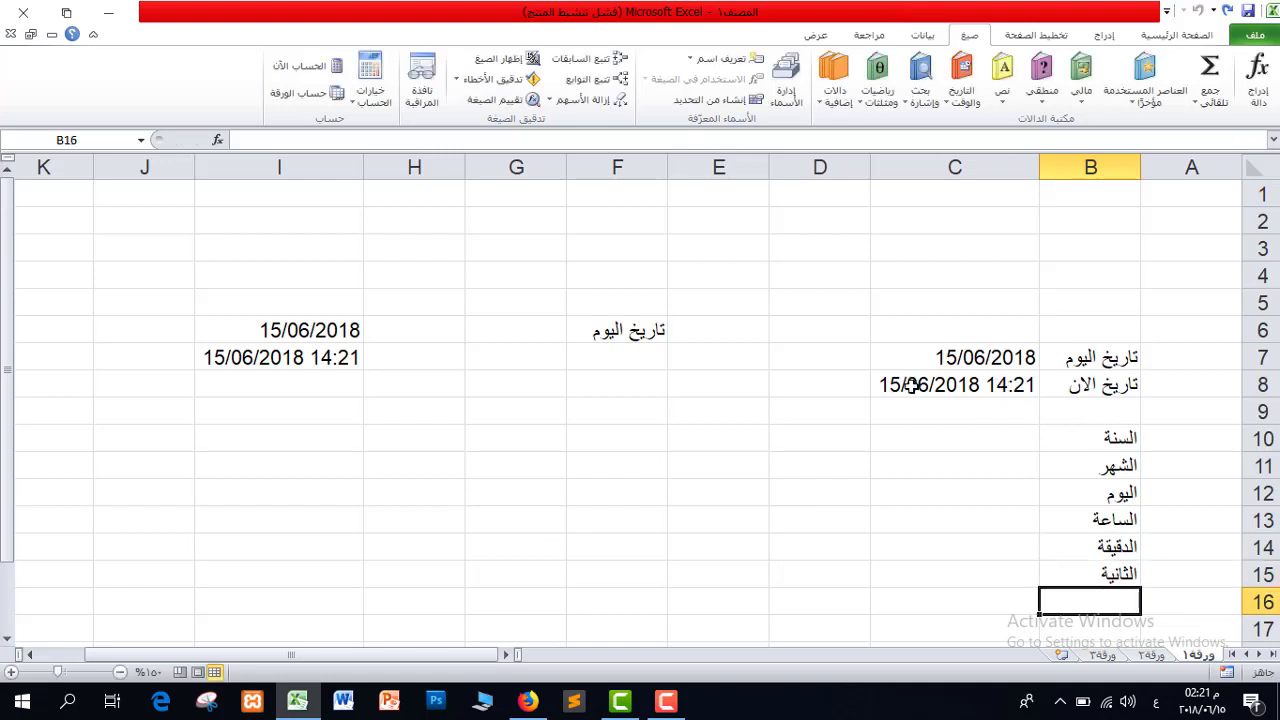
# - Insert the YEAR function from the date and time category into cell C10, with C8 as its serial number
pyautogui.click(960, 434)
pyautogui.click(975, 384)
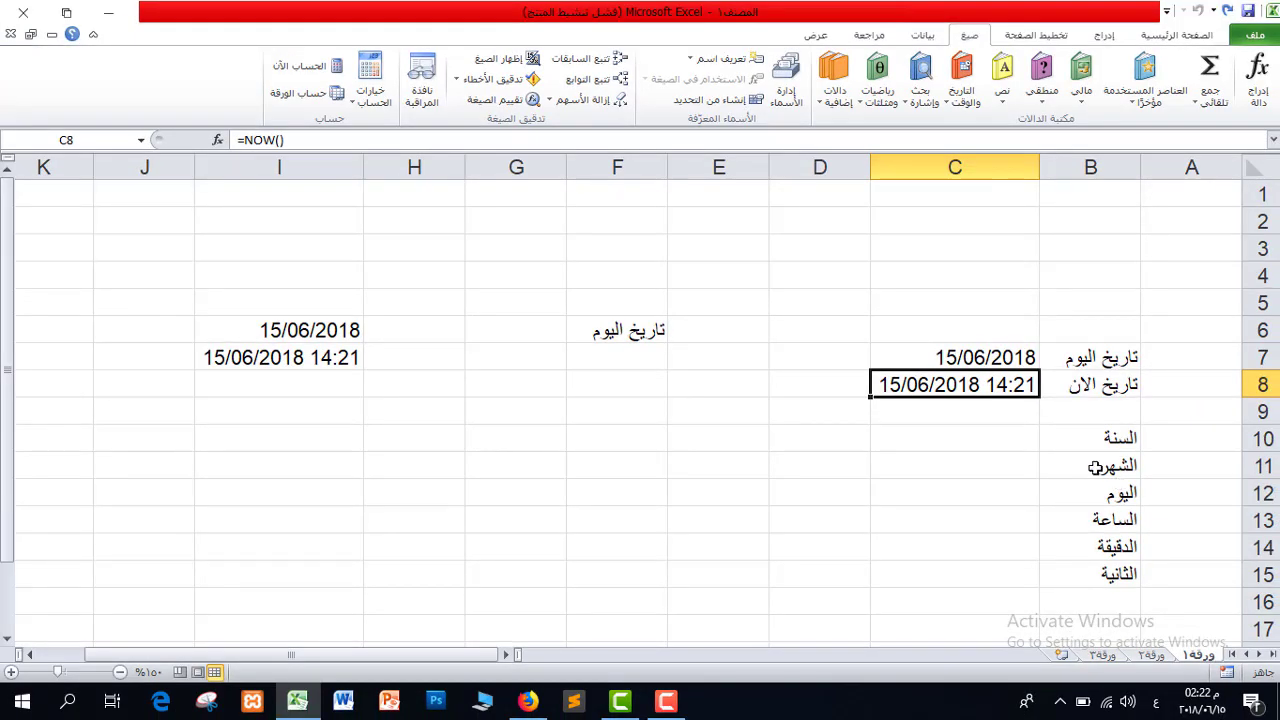
pyautogui.click(1012, 440)
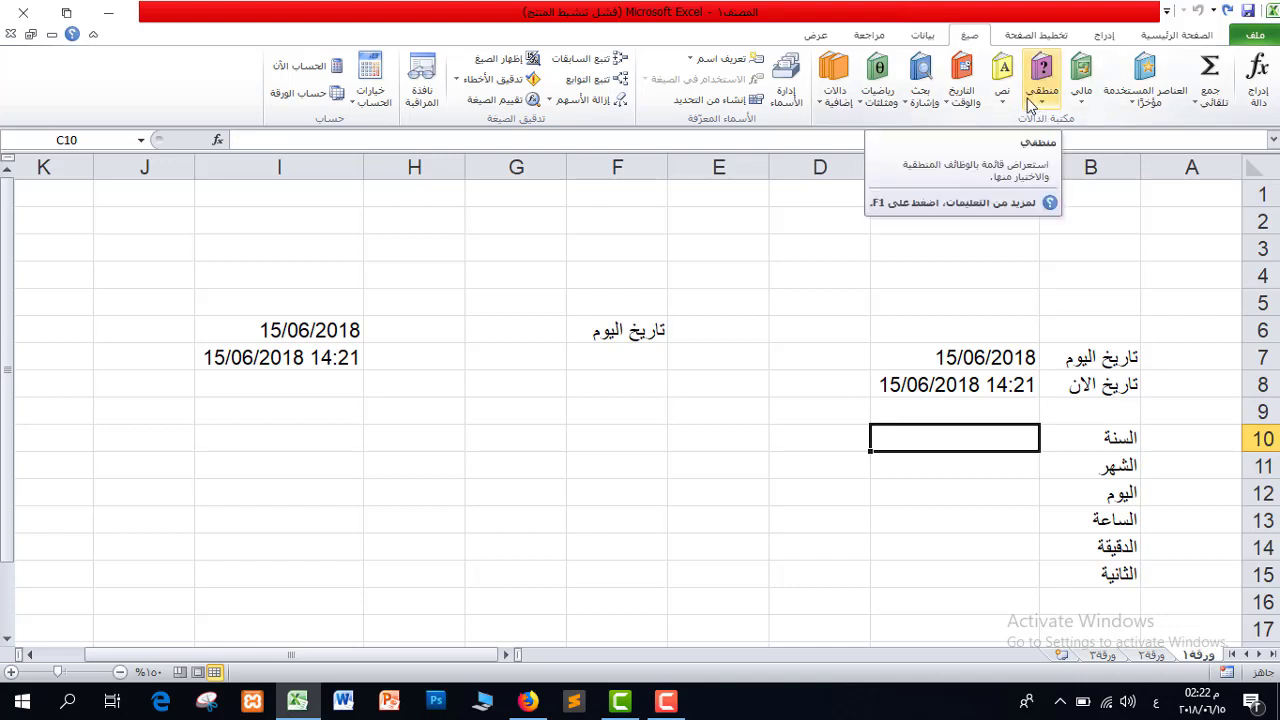
pyautogui.click(965, 100)
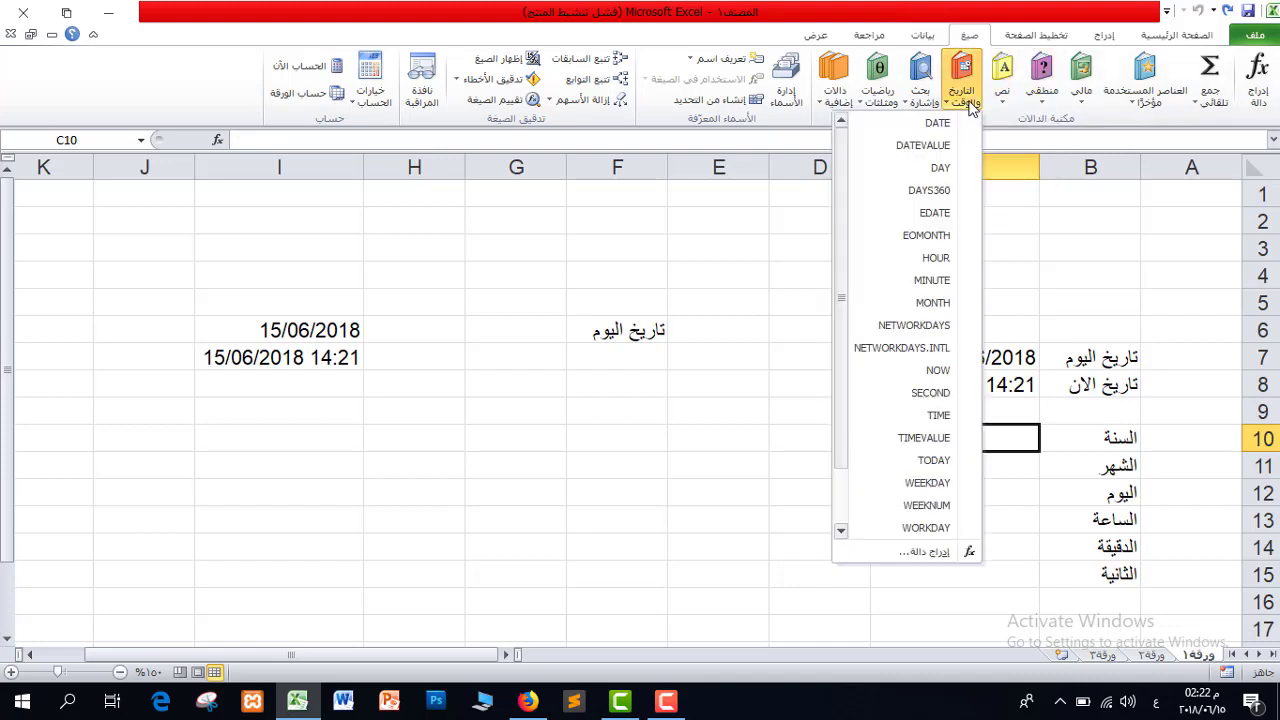
pyautogui.moveTo(837, 271); pyautogui.dragTo(836, 358)
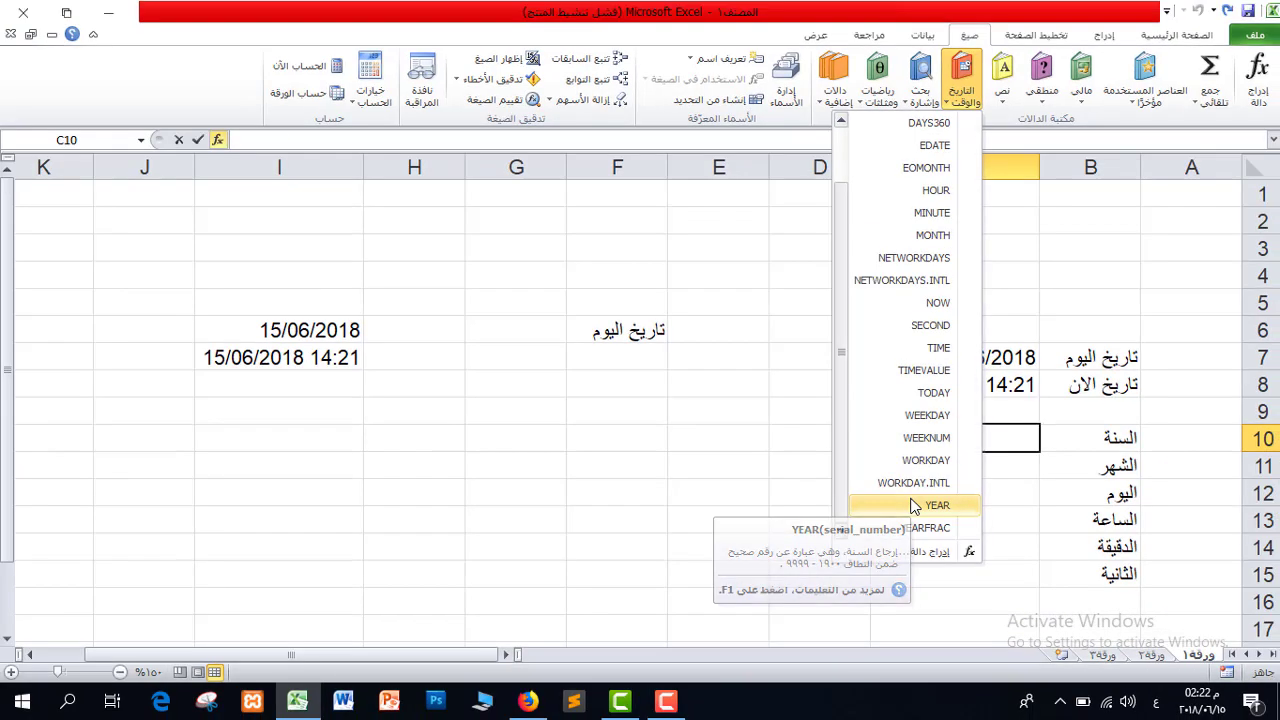
pyautogui.click(913, 507)
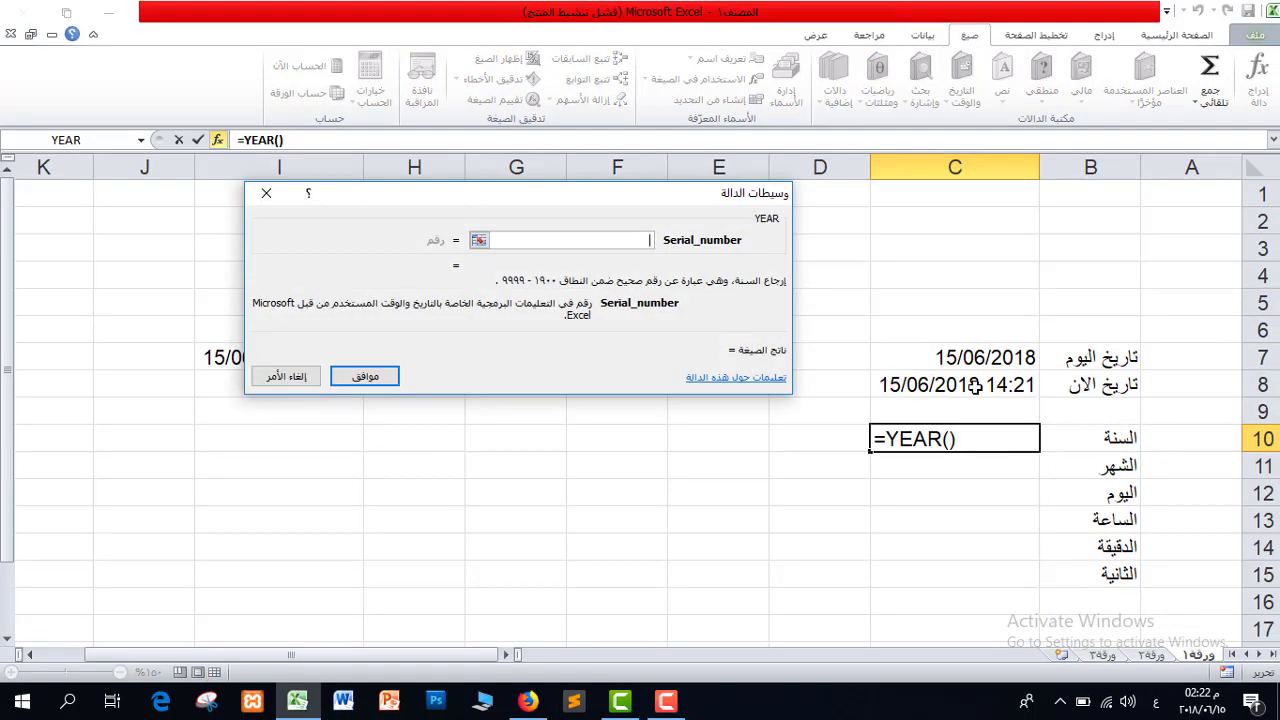
pyautogui.click(975, 386)
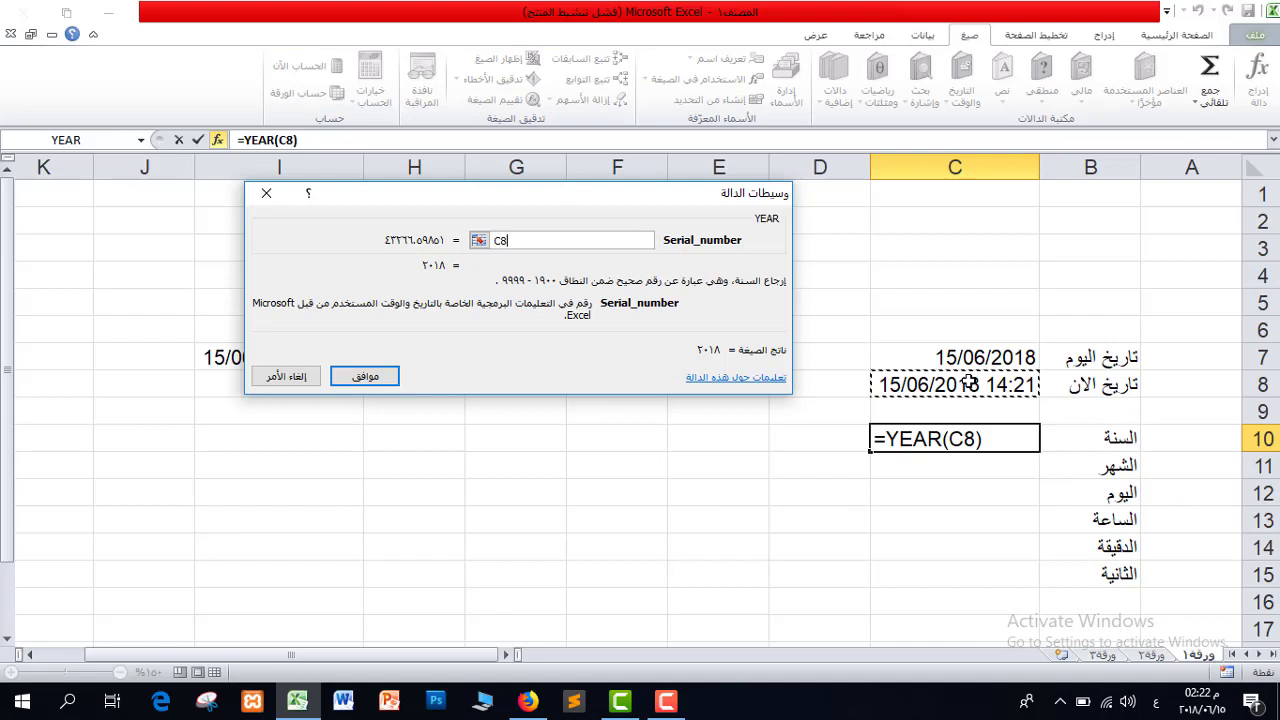
pyautogui.click(363, 375)
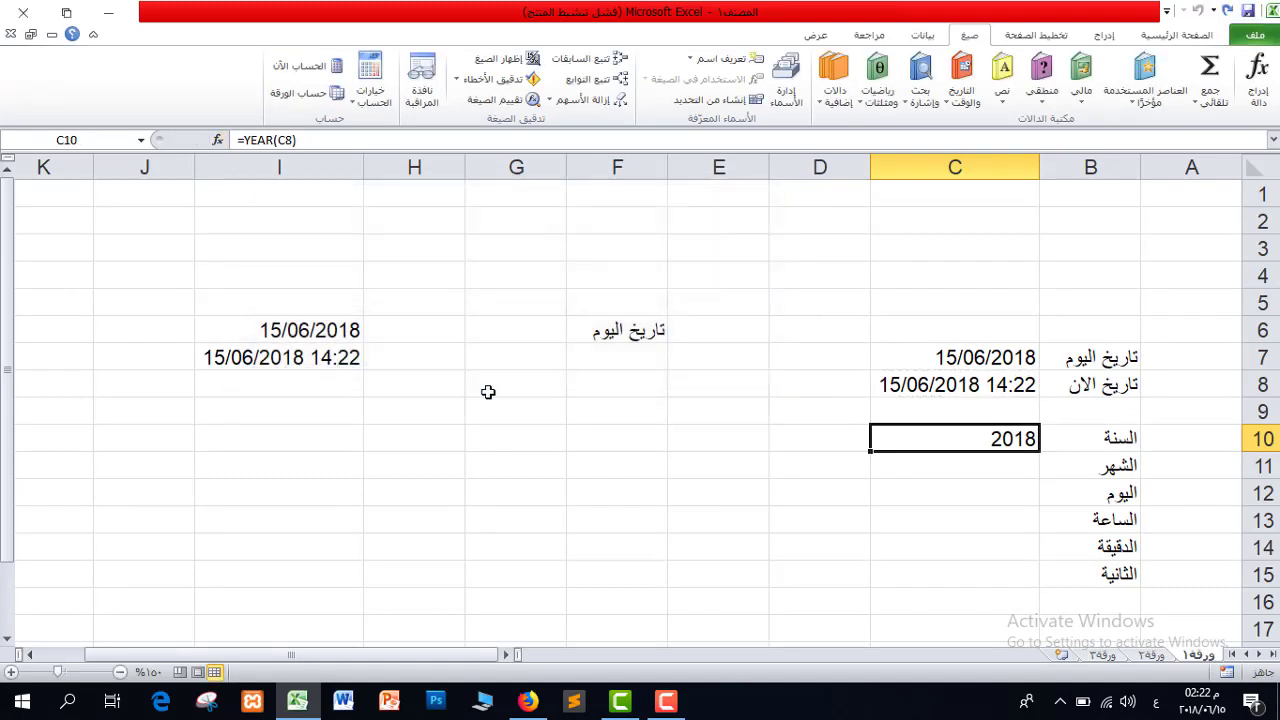
# - Insert the MONTH function from the date and time category into cell C11, with C8 as its serial number
pyautogui.click(992, 468)
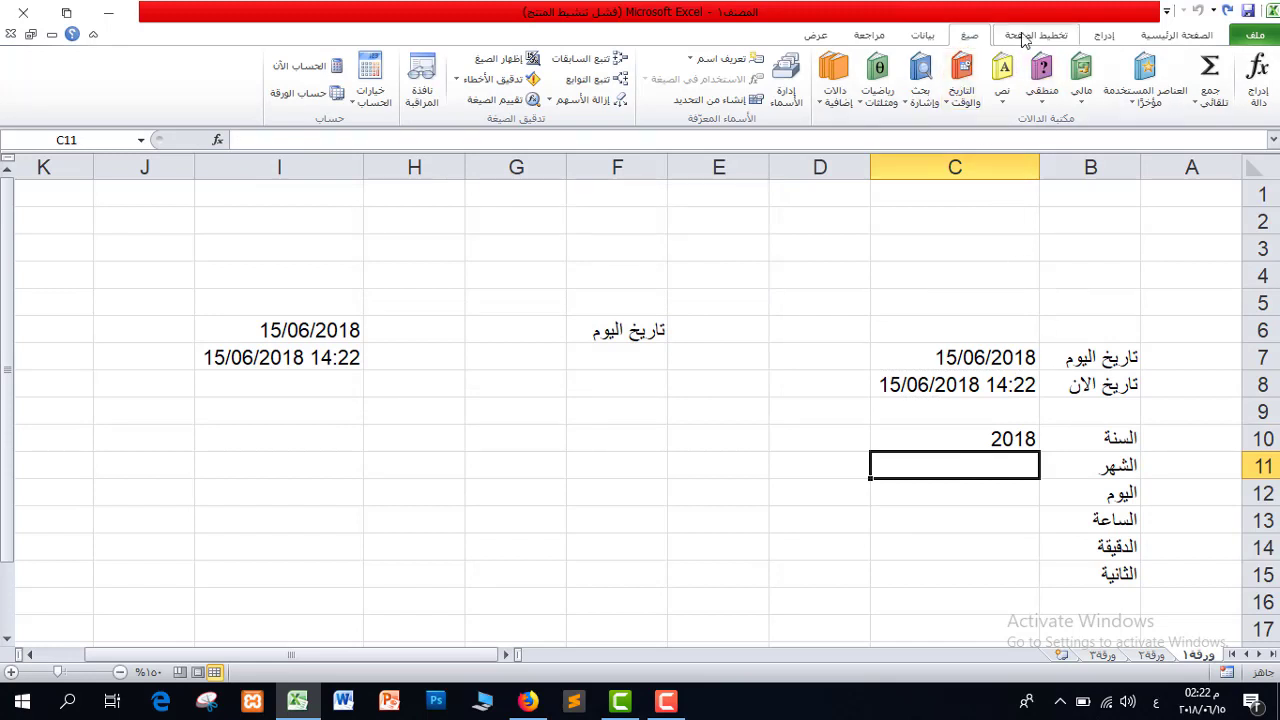
pyautogui.click(962, 85)
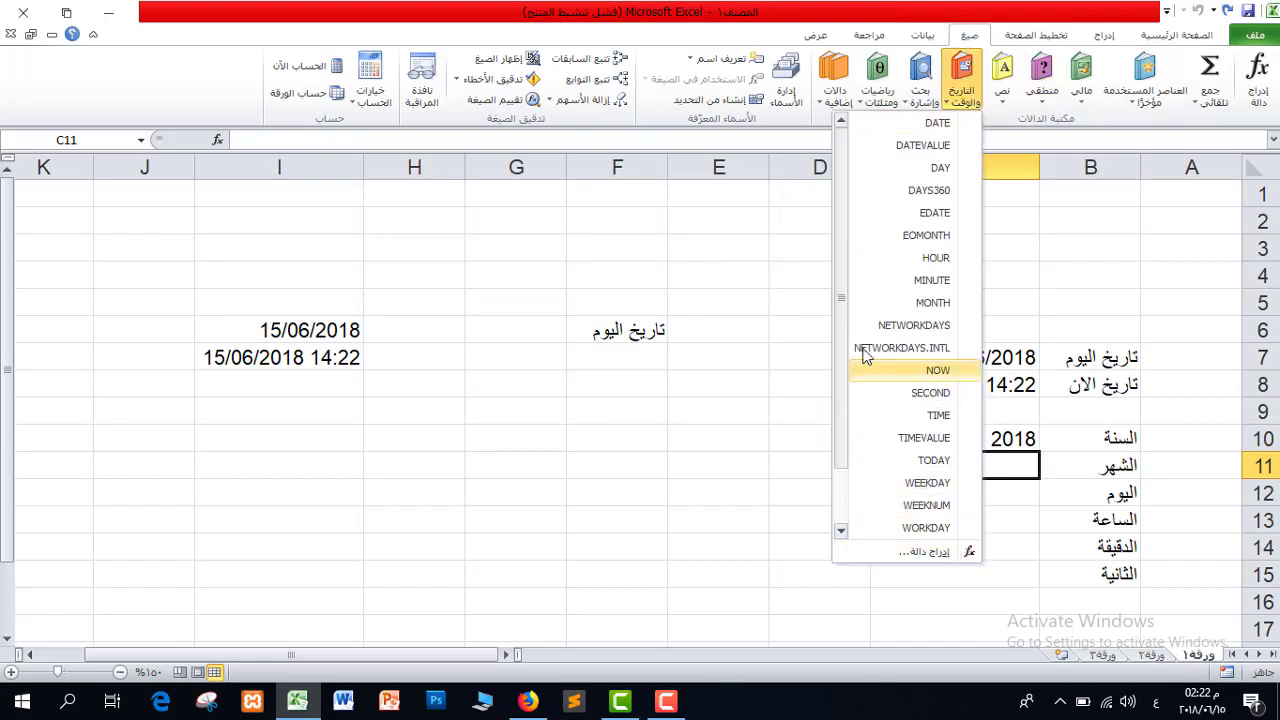
pyautogui.moveTo(845, 295); pyautogui.dragTo(841, 355)
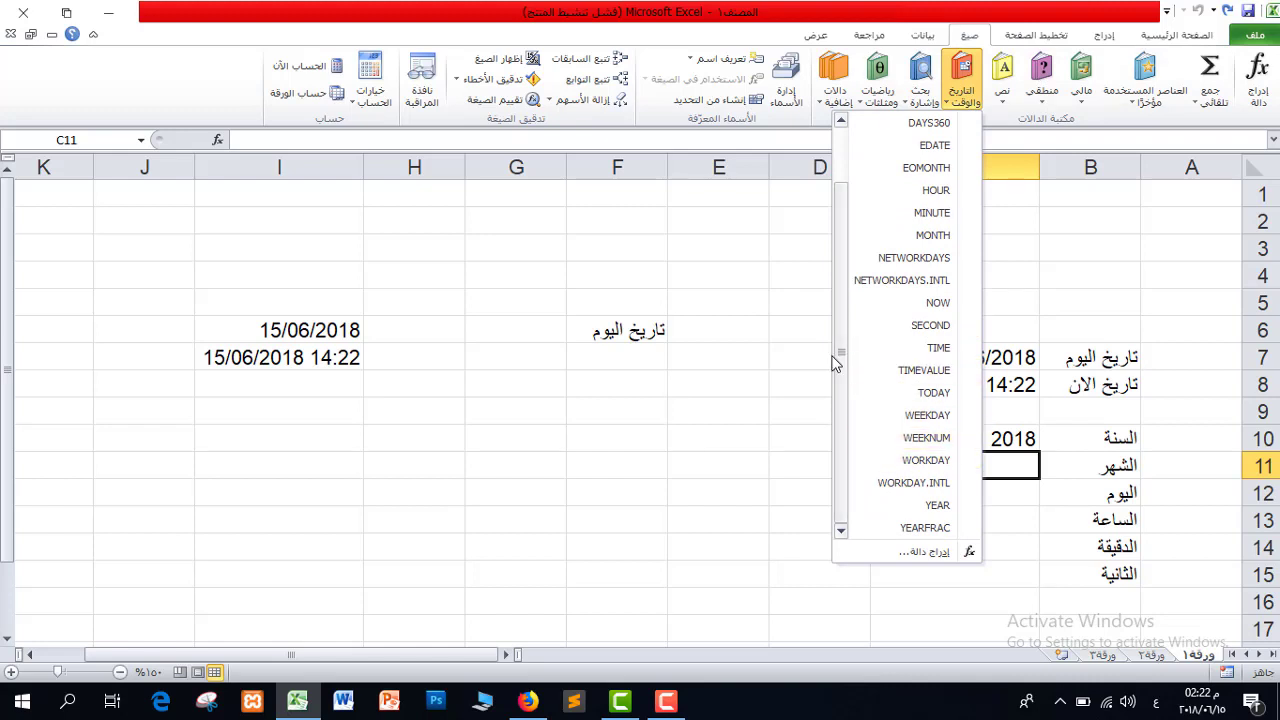
pyautogui.moveTo(838, 358); pyautogui.dragTo(844, 320)
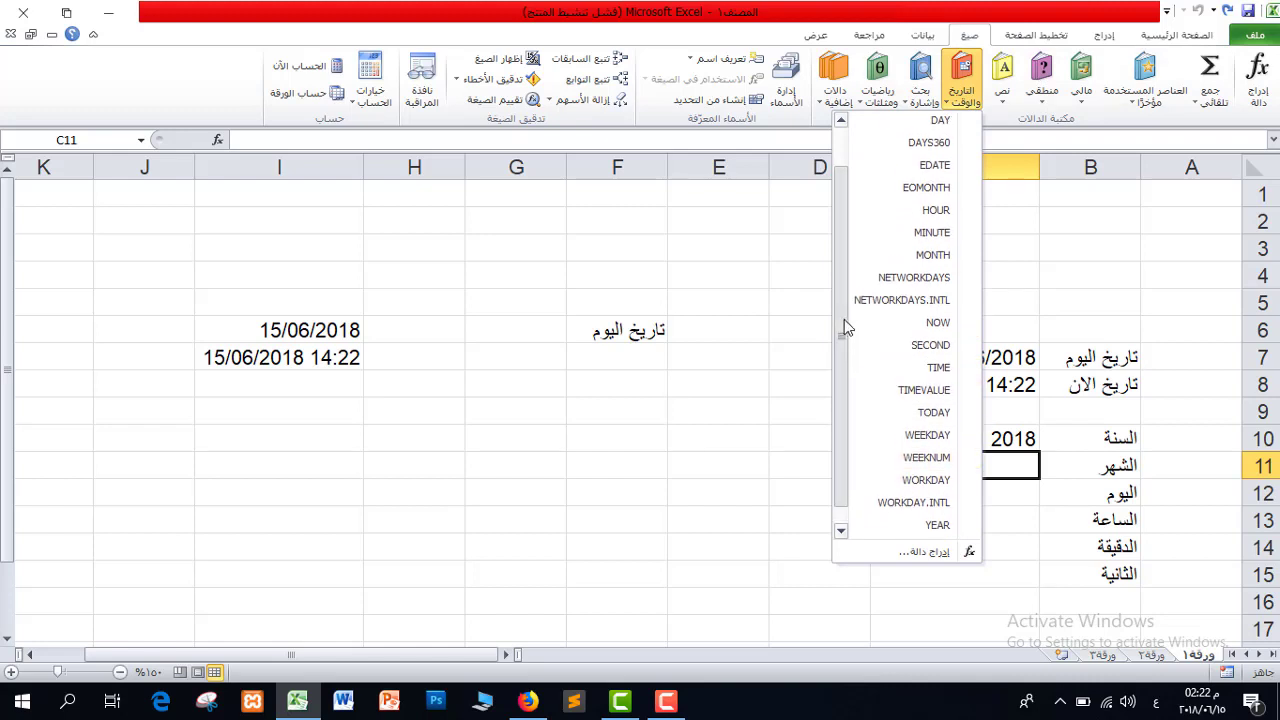
pyautogui.click(905, 261)
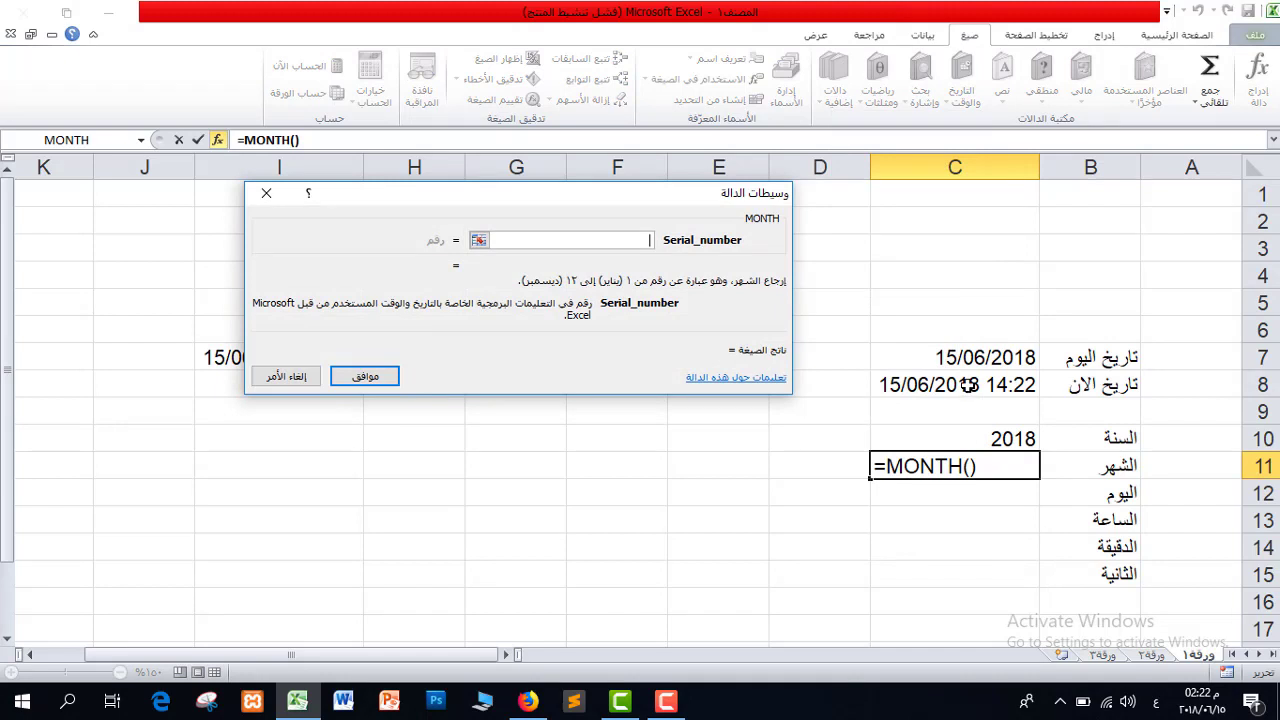
pyautogui.click(966, 385)
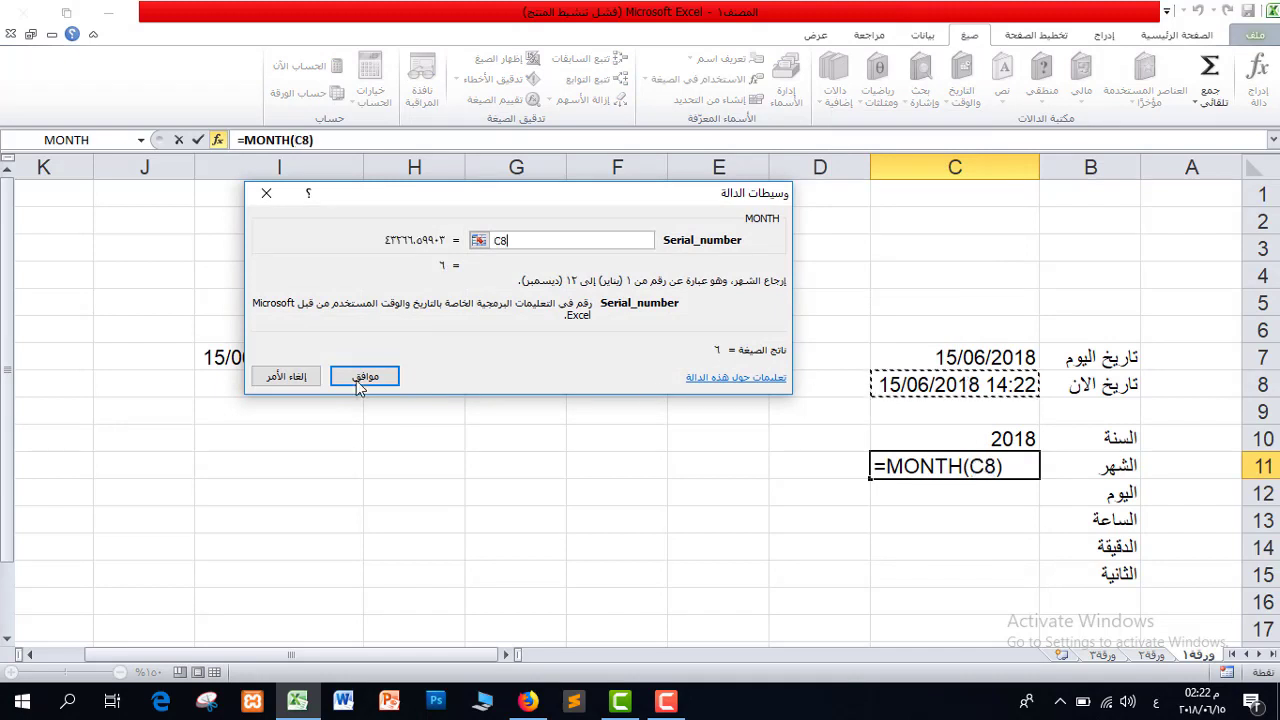
pyautogui.click(378, 375)
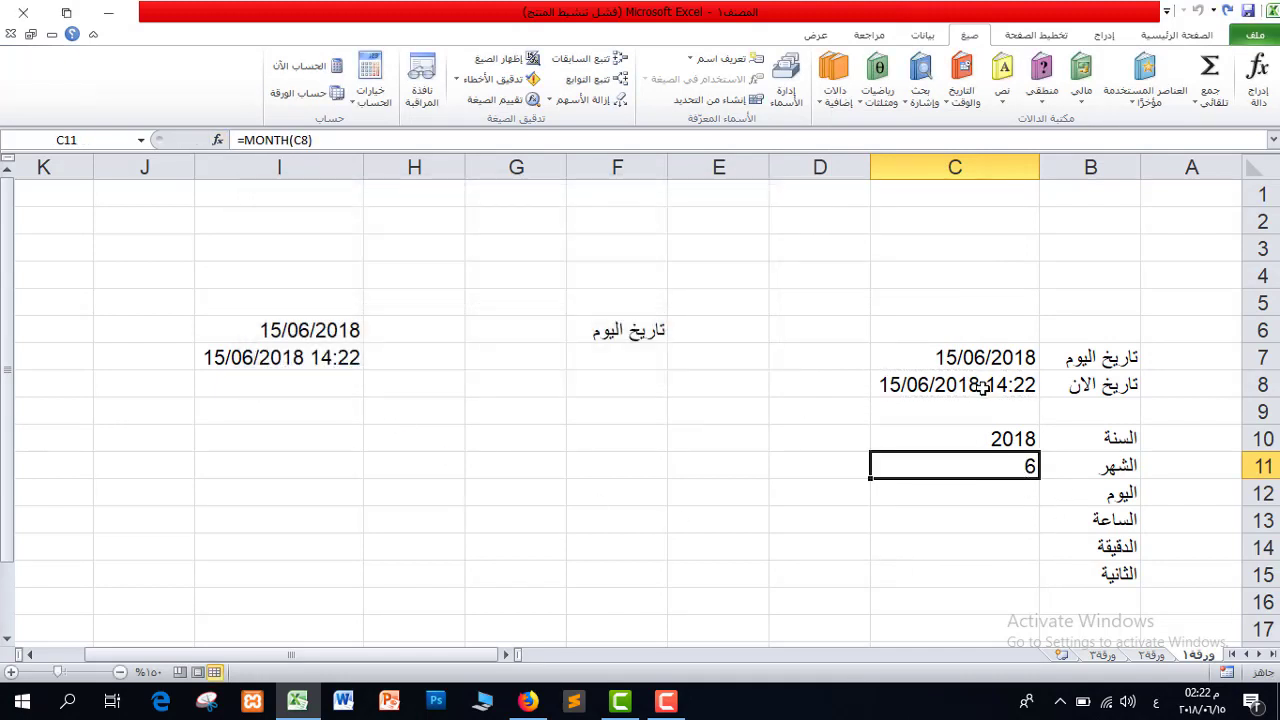
# - Insert the DAY function from the date and time category into cell C12, with C8 as its serial number
pyautogui.click(1000, 490)
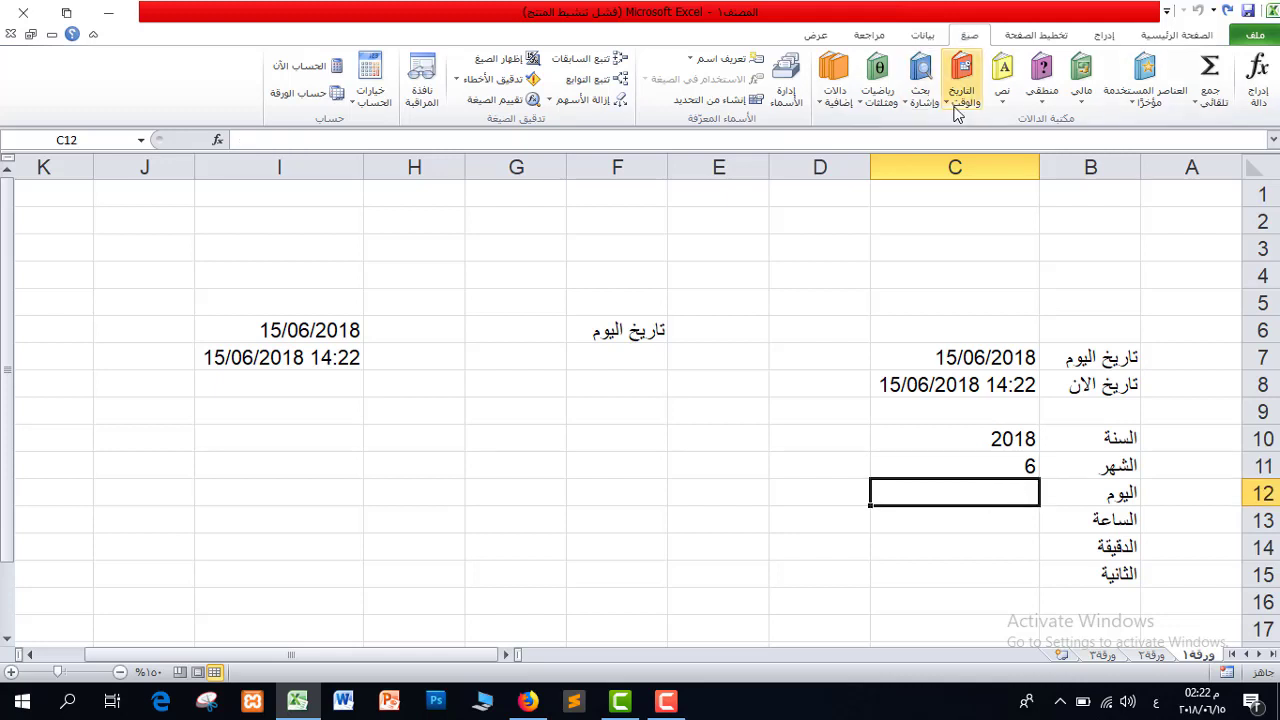
pyautogui.click(955, 110)
pyautogui.click(925, 167)
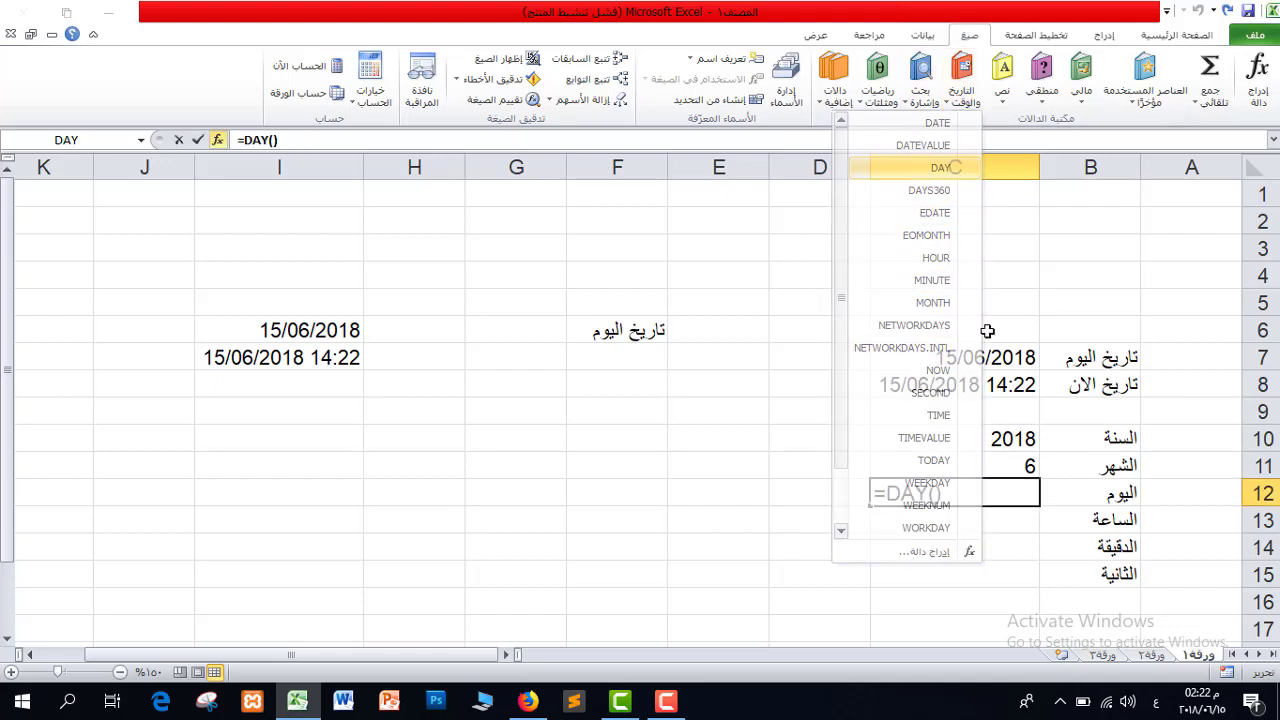
pyautogui.click(997, 388)
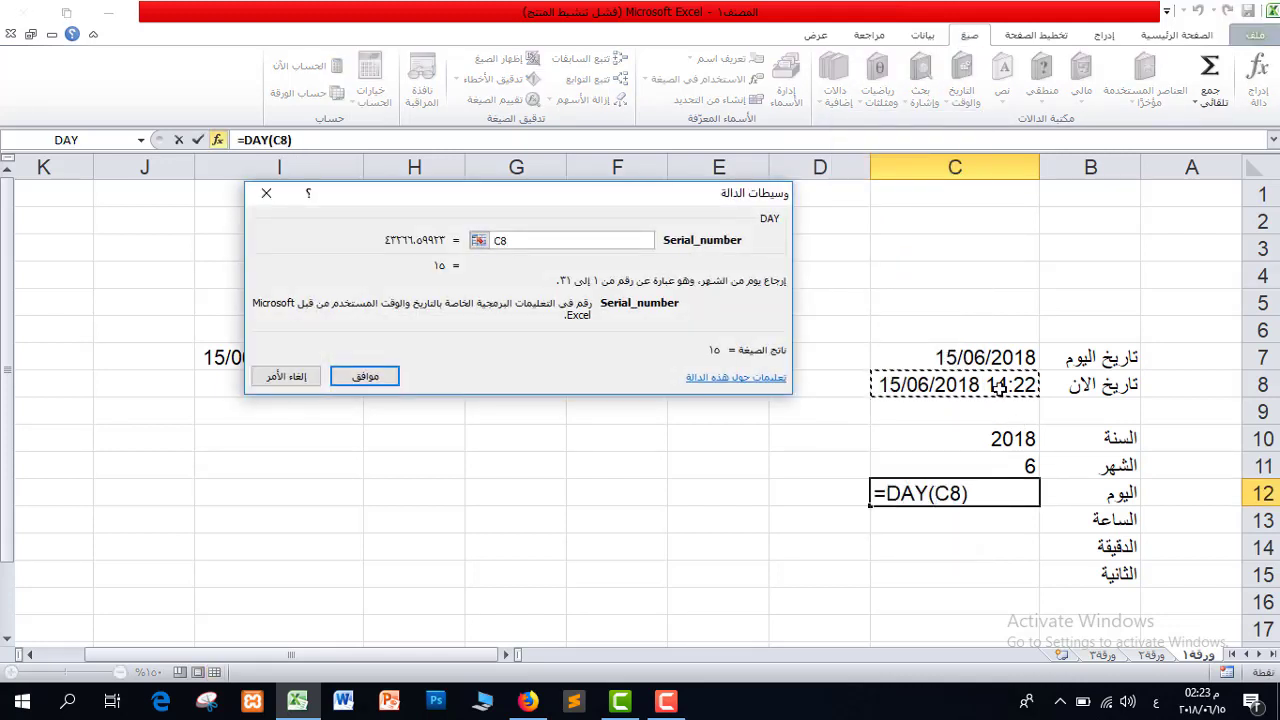
pyautogui.click(396, 378)
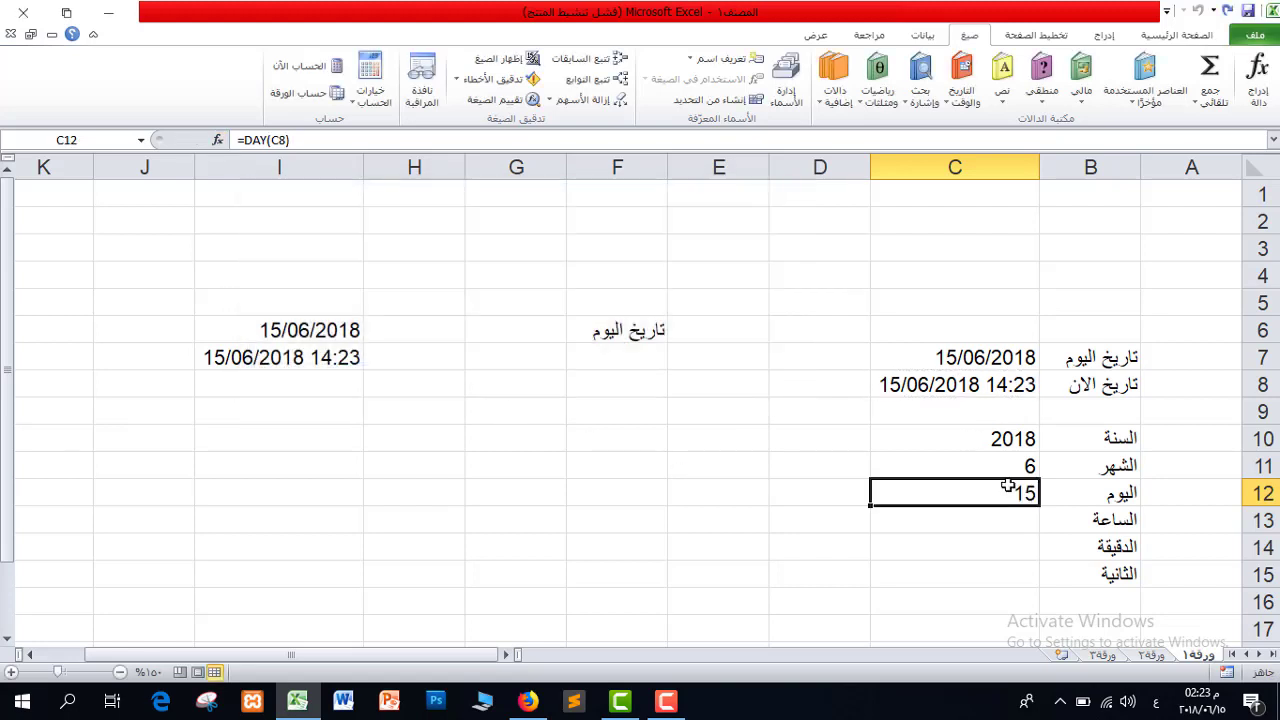
# - Insert the HOUR function from the date and time category into cell C13, with C8 as its serial number
pyautogui.click(1019, 526)
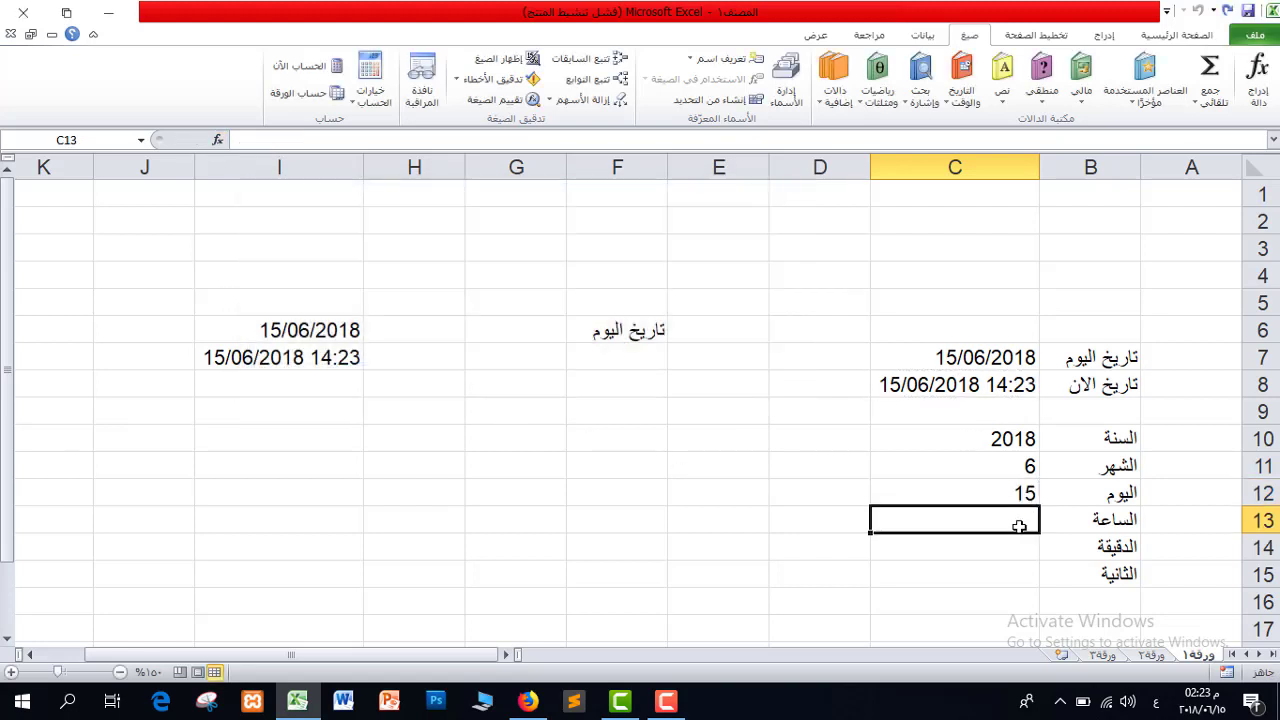
pyautogui.click(968, 106)
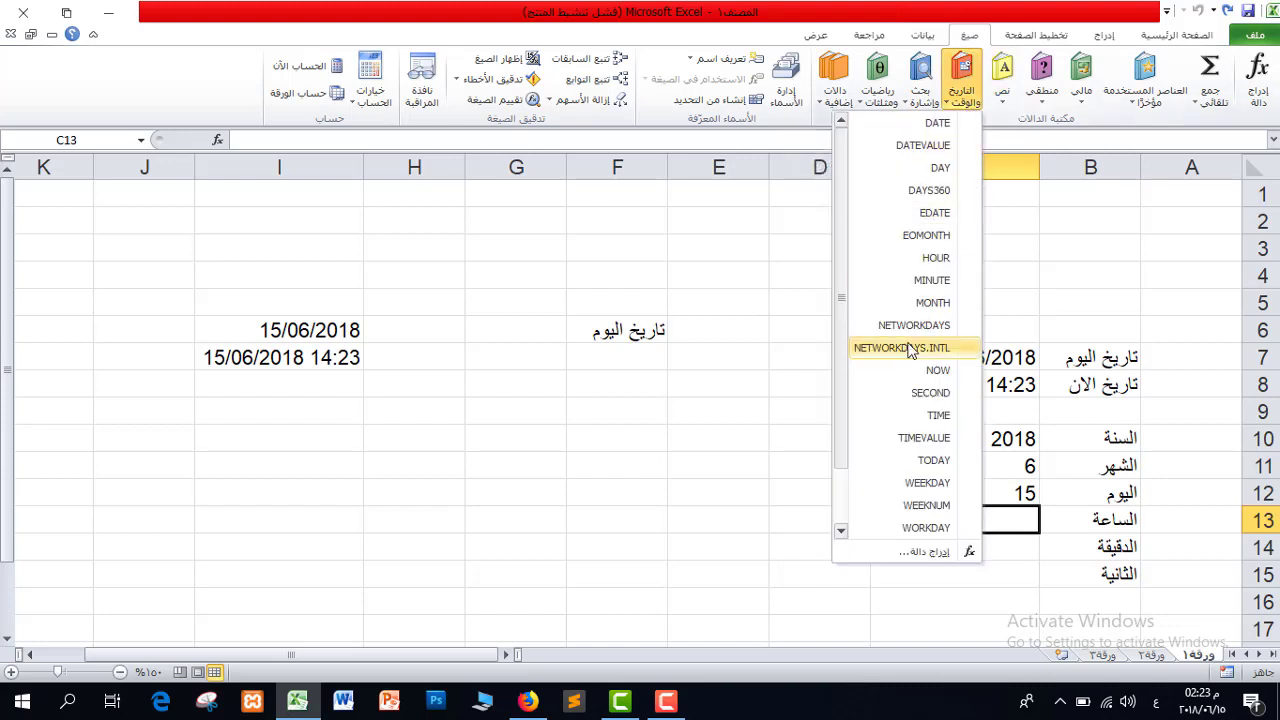
pyautogui.click(870, 258)
pyautogui.click(978, 382)
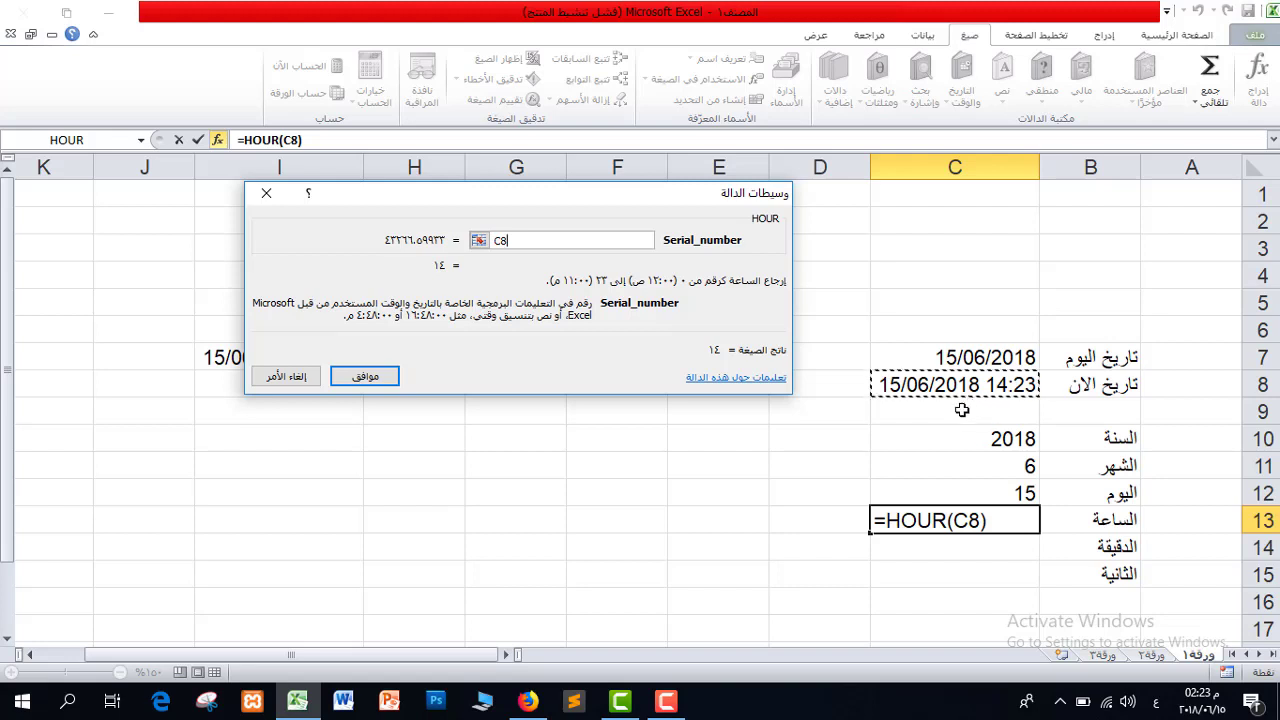
pyautogui.click(360, 376)
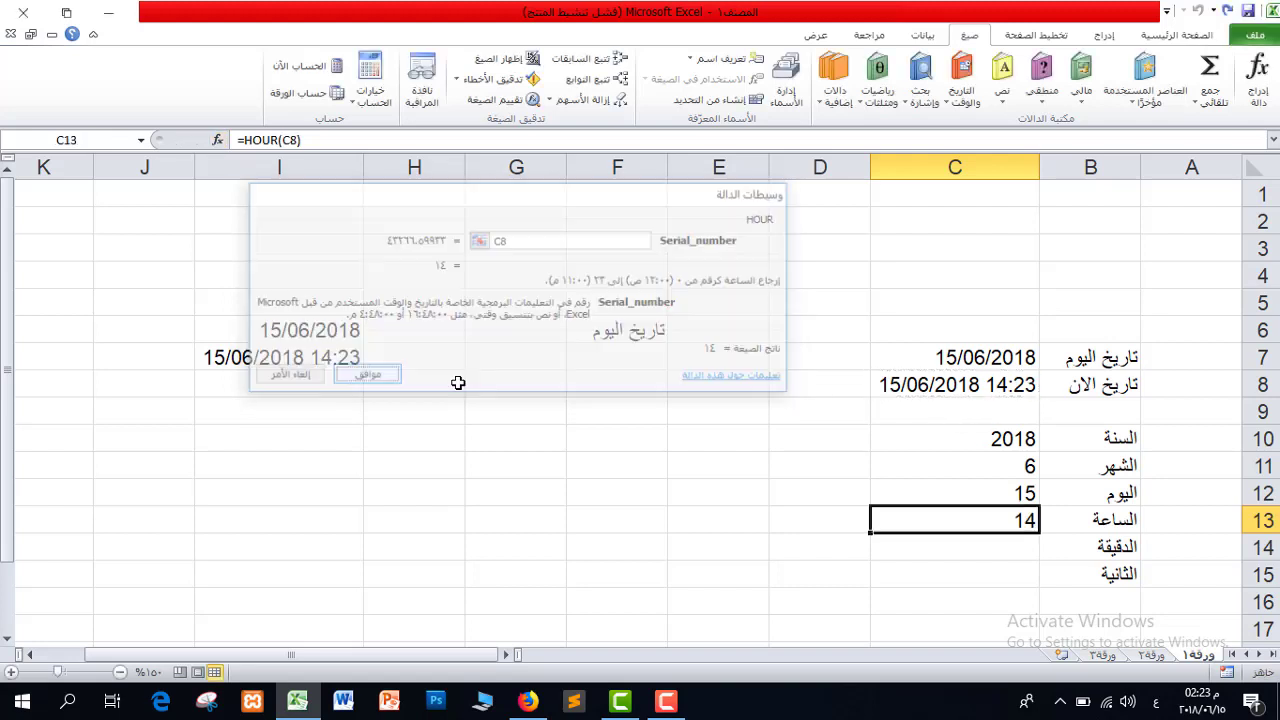
# - Insert the MINUTE function from the date and time category into cell C14, with C8 as its serial number
pyautogui.click(1000, 540)
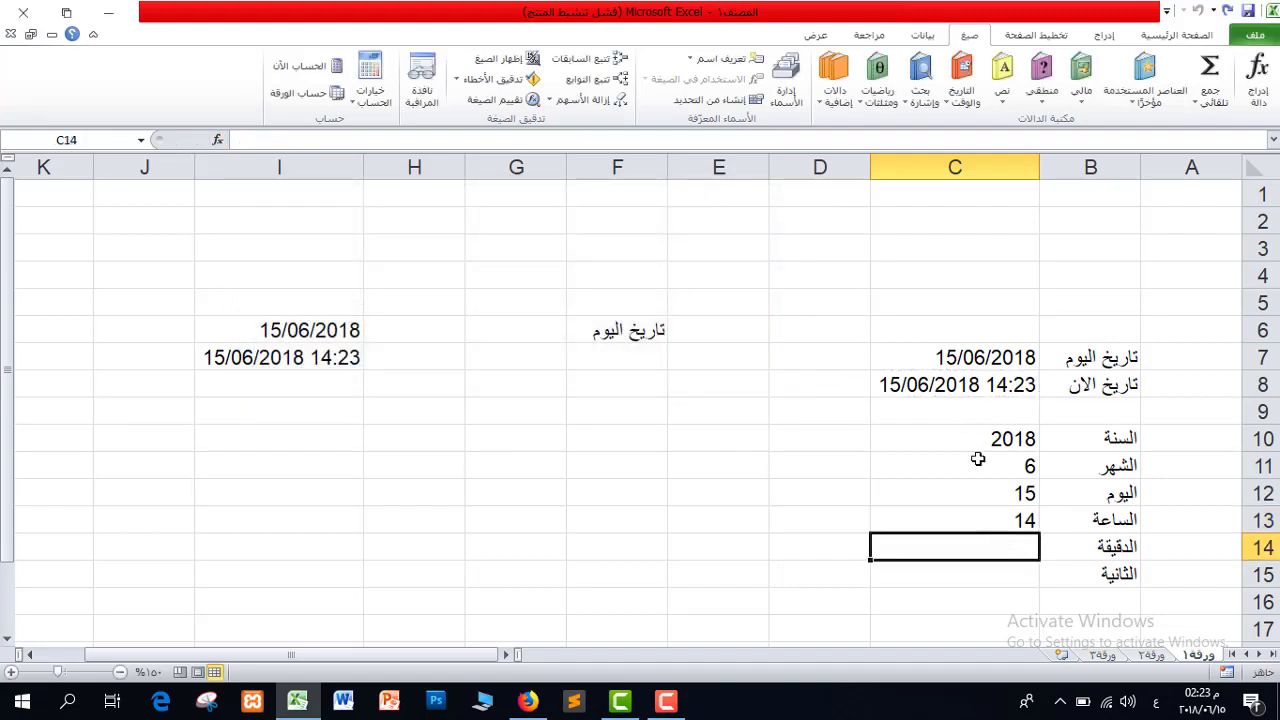
pyautogui.click(960, 92)
pyautogui.moveTo(843, 234); pyautogui.dragTo(839, 313)
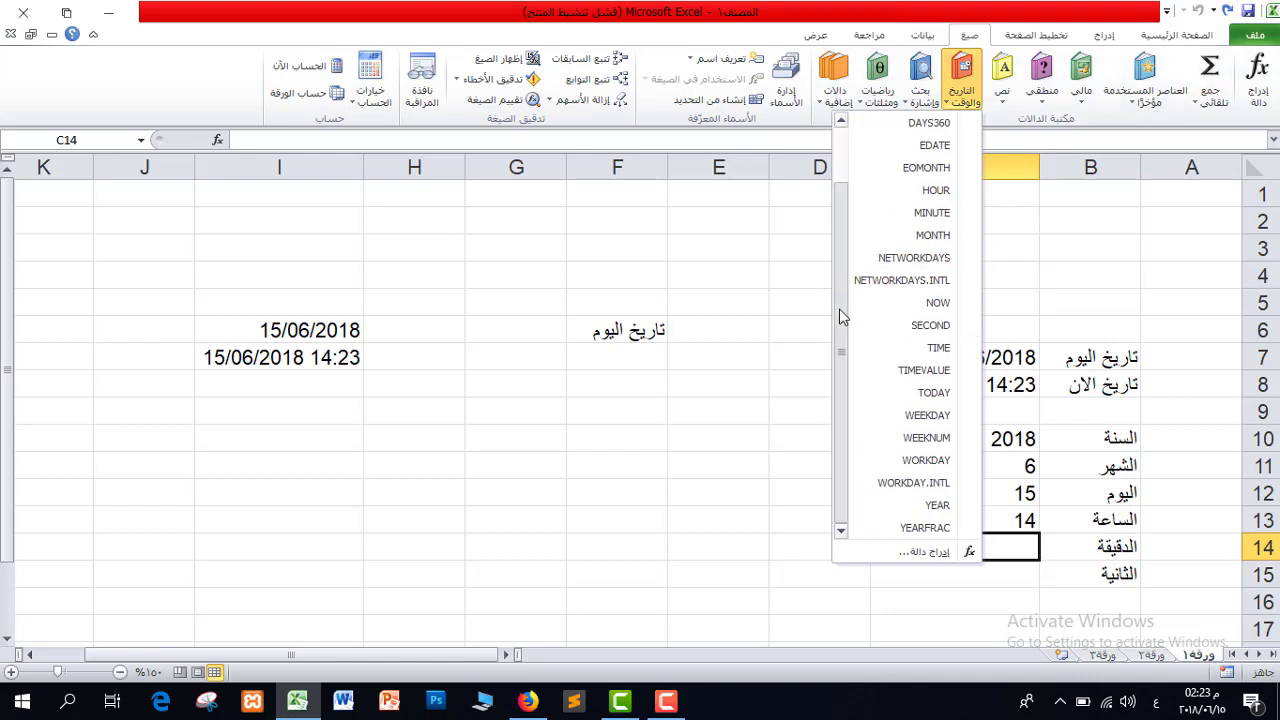
pyautogui.click(905, 214)
pyautogui.click(988, 384)
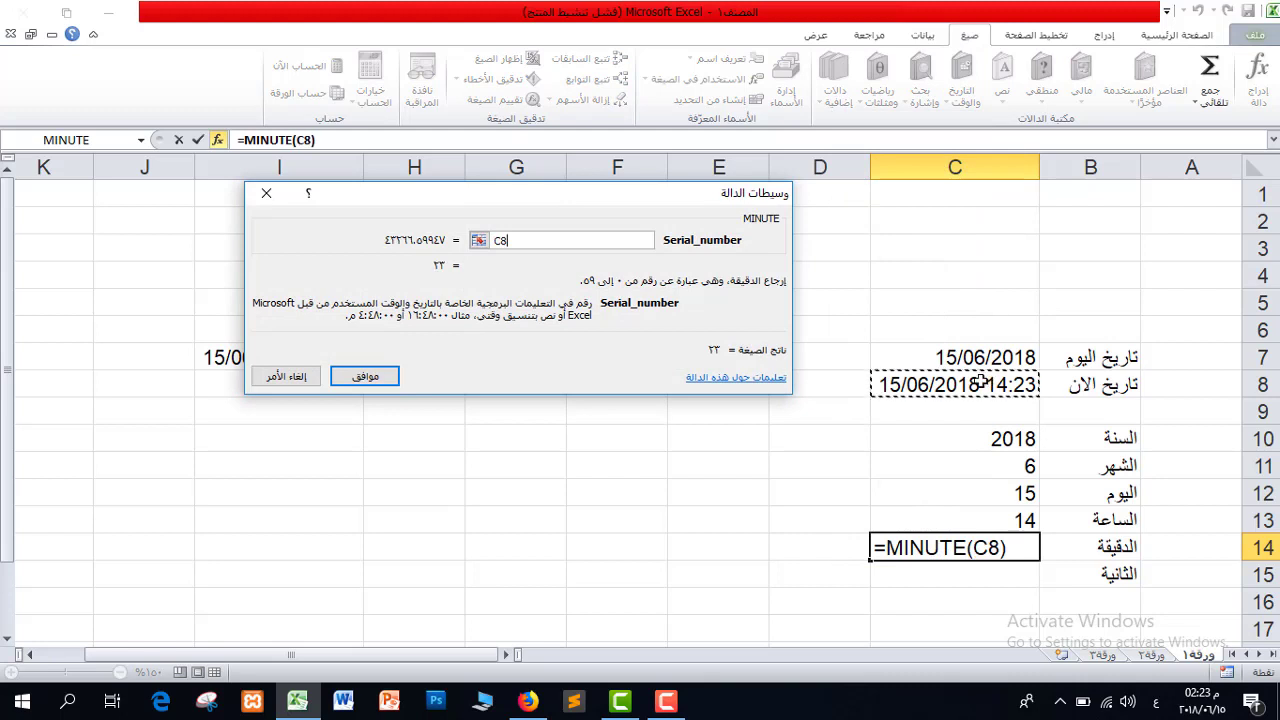
pyautogui.click(364, 377)
# - Insert the SECOND function from the date and time category into cell C15, with C8 as its serial number
pyautogui.click(1006, 580)
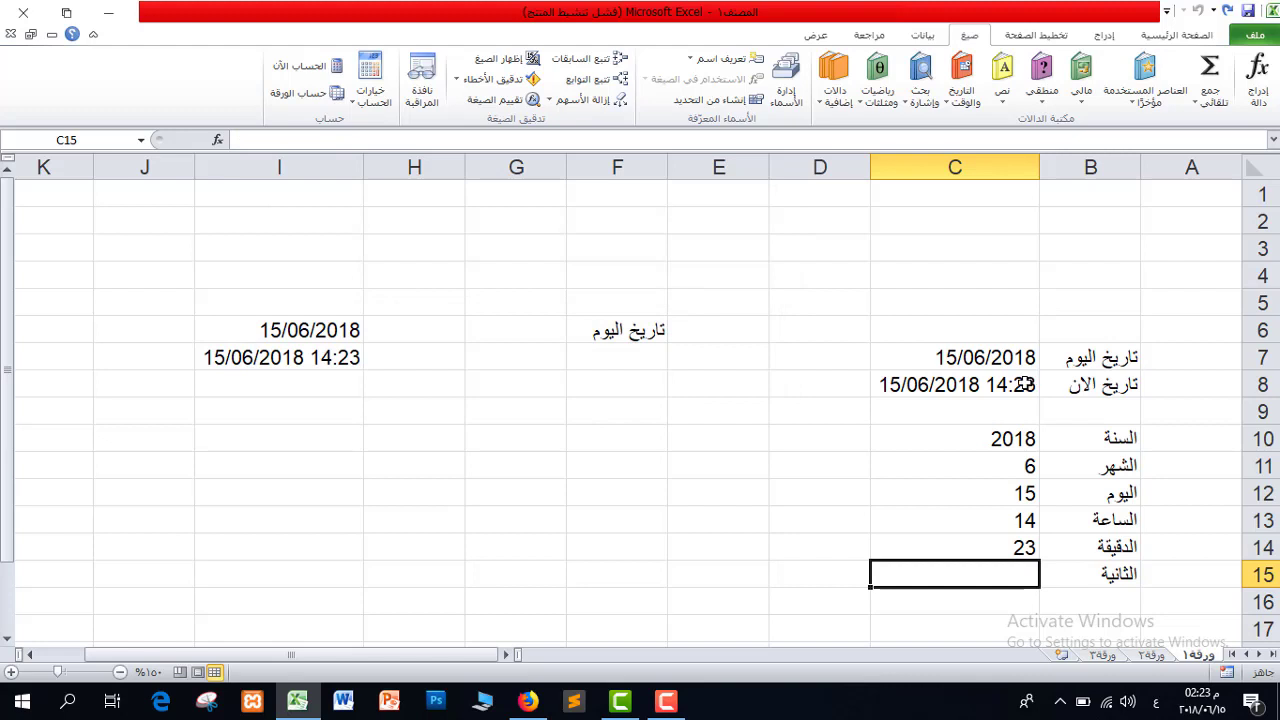
pyautogui.click(962, 100)
pyautogui.moveTo(848, 318); pyautogui.dragTo(853, 383)
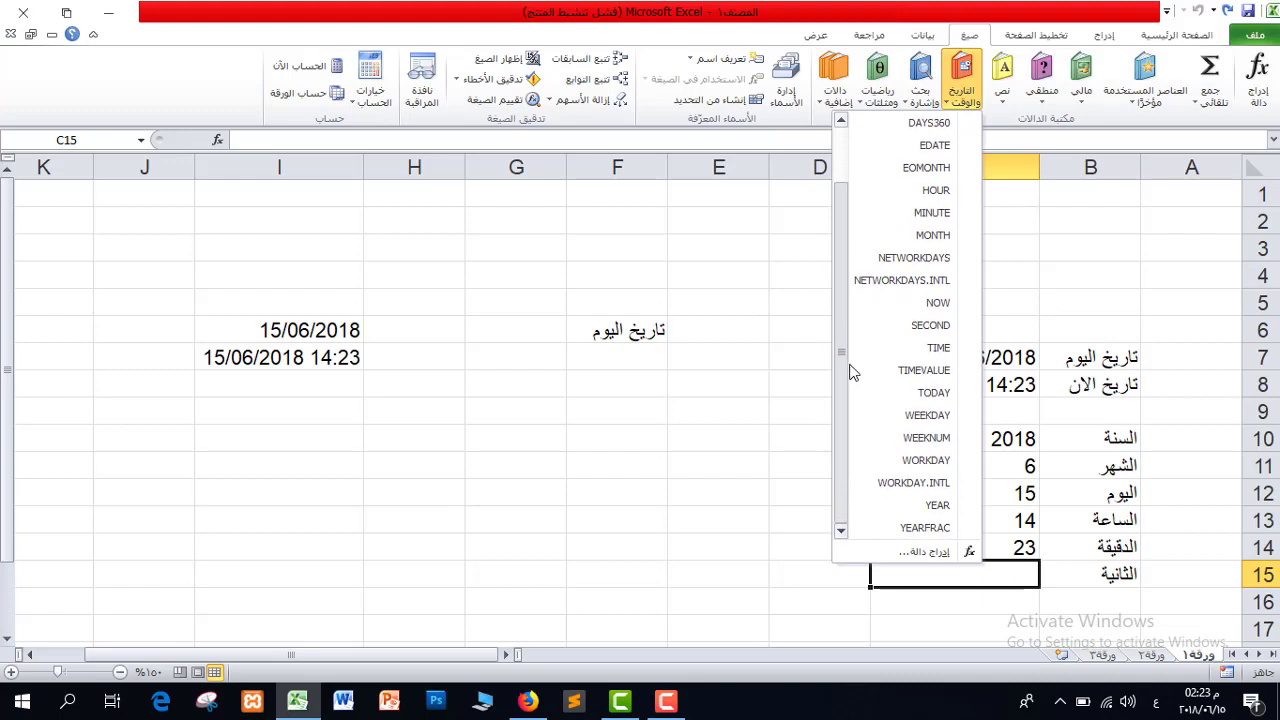
pyautogui.scroll(2, 853, 372)
pyautogui.click(929, 380)
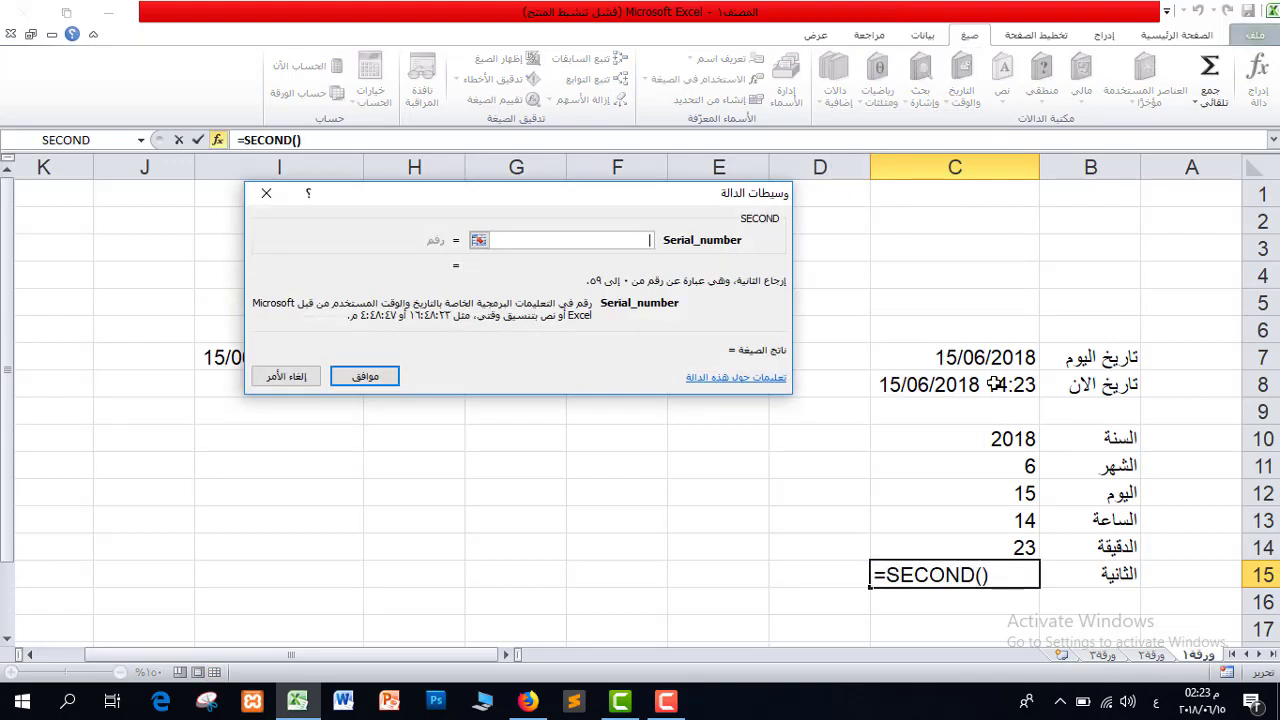
pyautogui.click(995, 384)
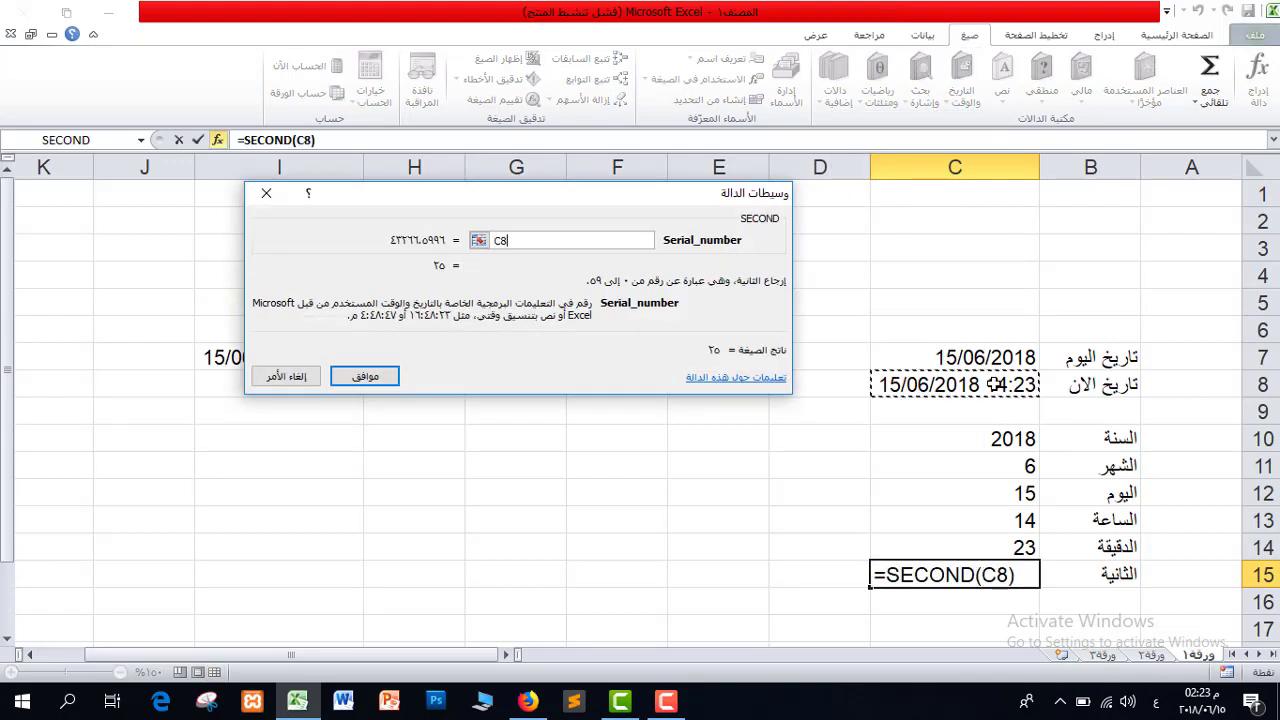
pyautogui.click(368, 381)
# - Review the extracted year, month, day, hour, minute and second results in cells C10 to C15
pyautogui.click(812, 596)
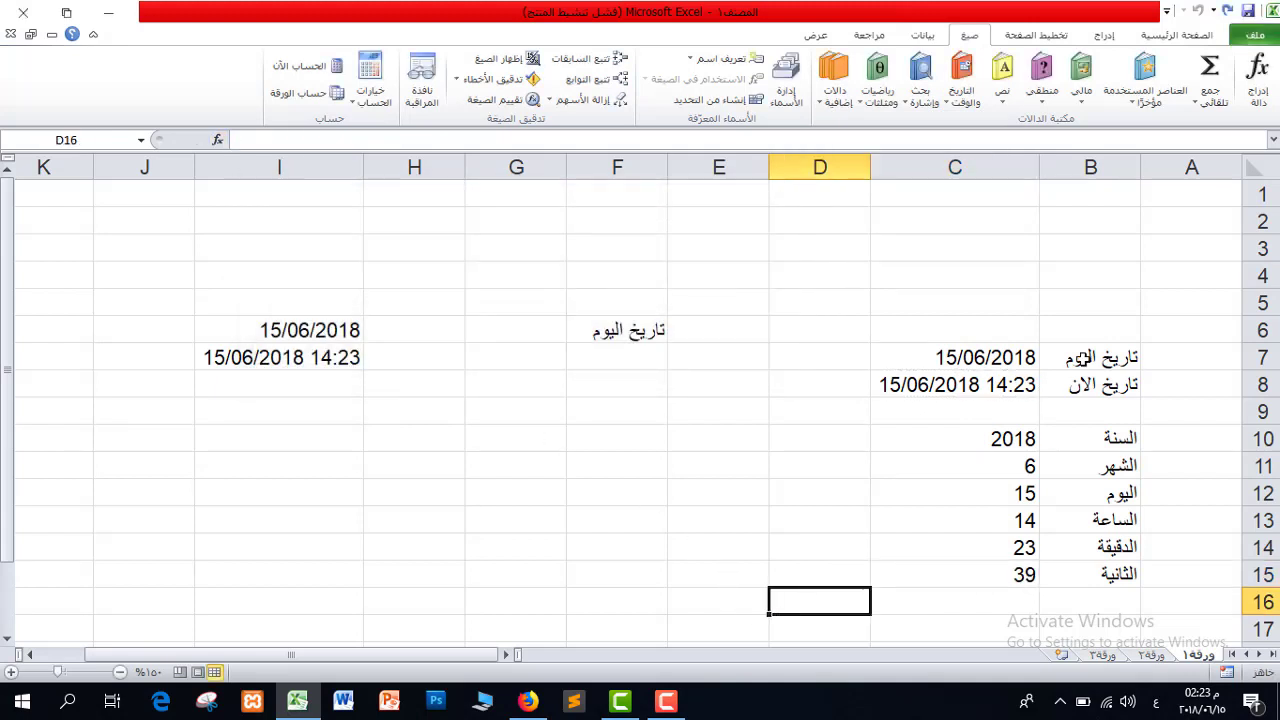
pyautogui.moveTo(1000, 438); pyautogui.dragTo(1023, 571)
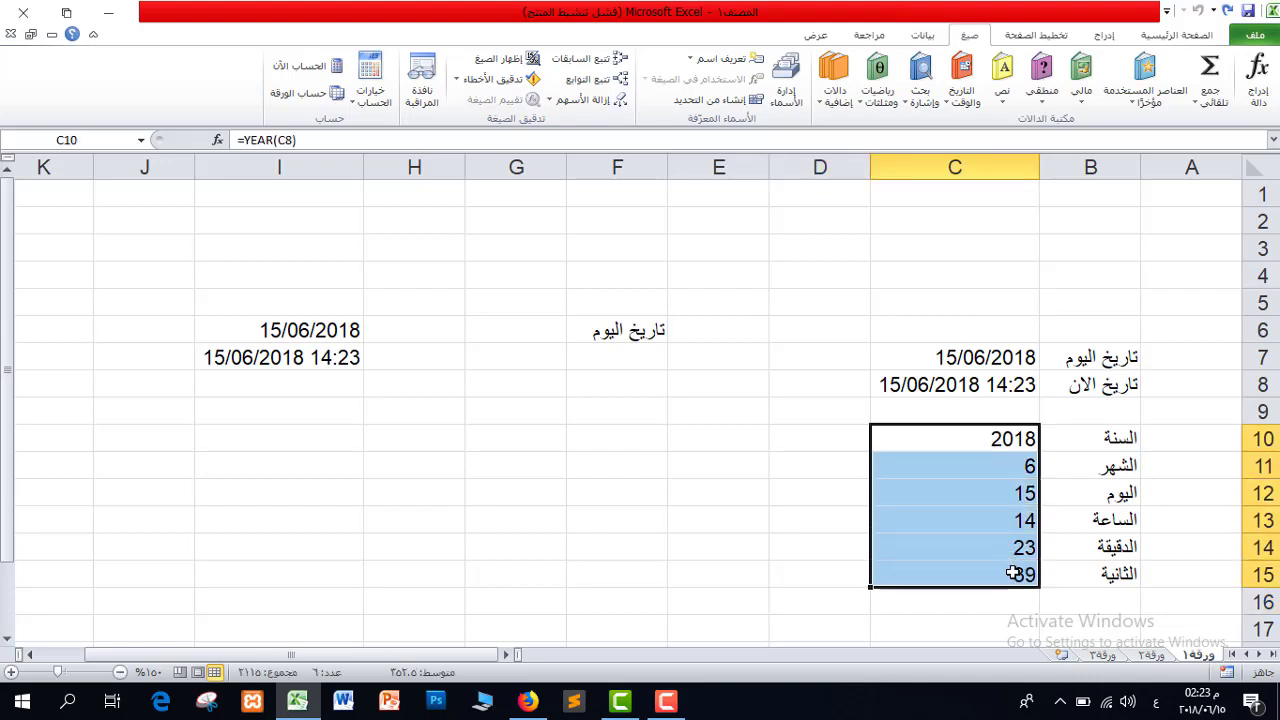
pyautogui.click(714, 489)
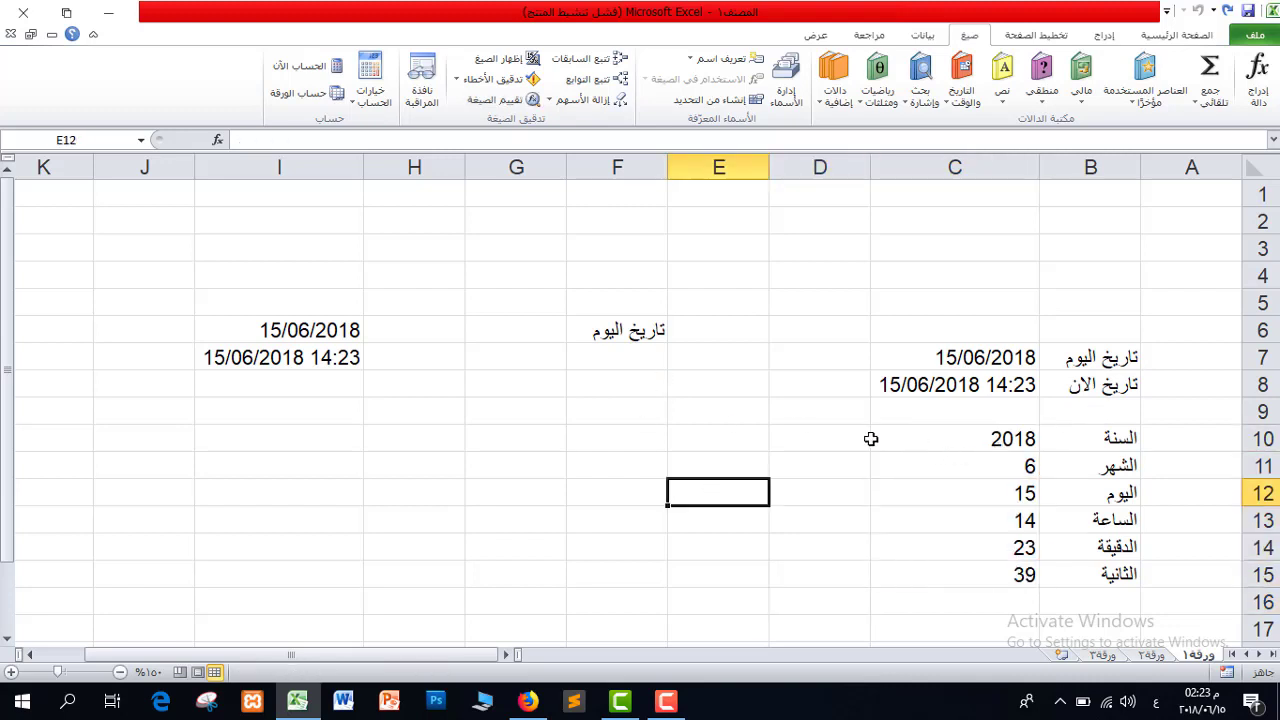
# - Write the formula =YEAR(C8) directly in cell D10 without using the function library
pyautogui.click(812, 430)
pyautogui.click(296, 140)
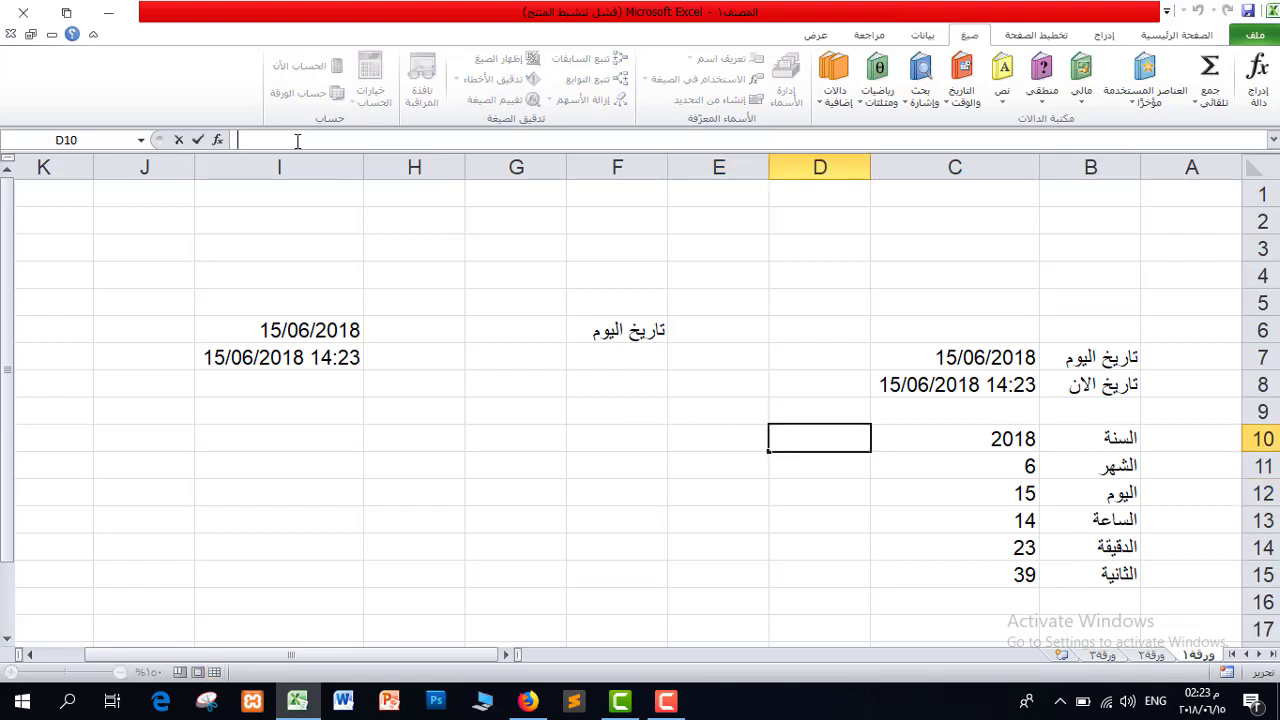
pyautogui.write('=')
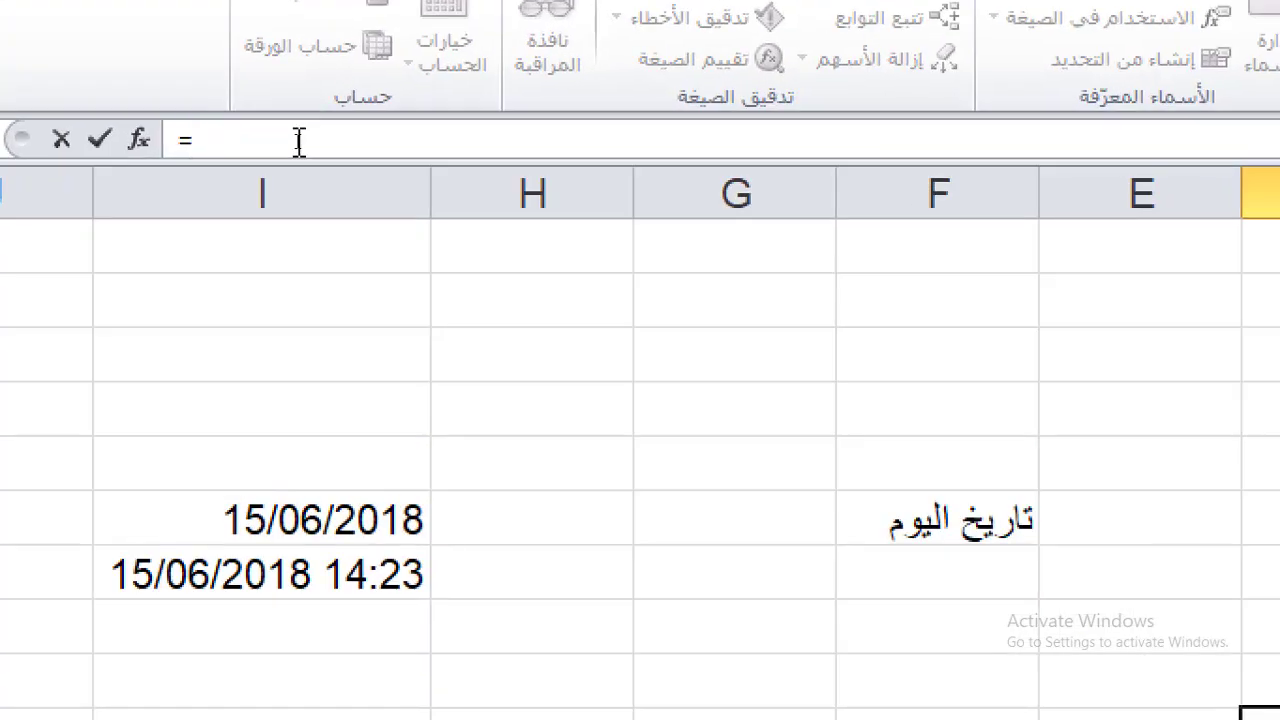
pyautogui.write('y')
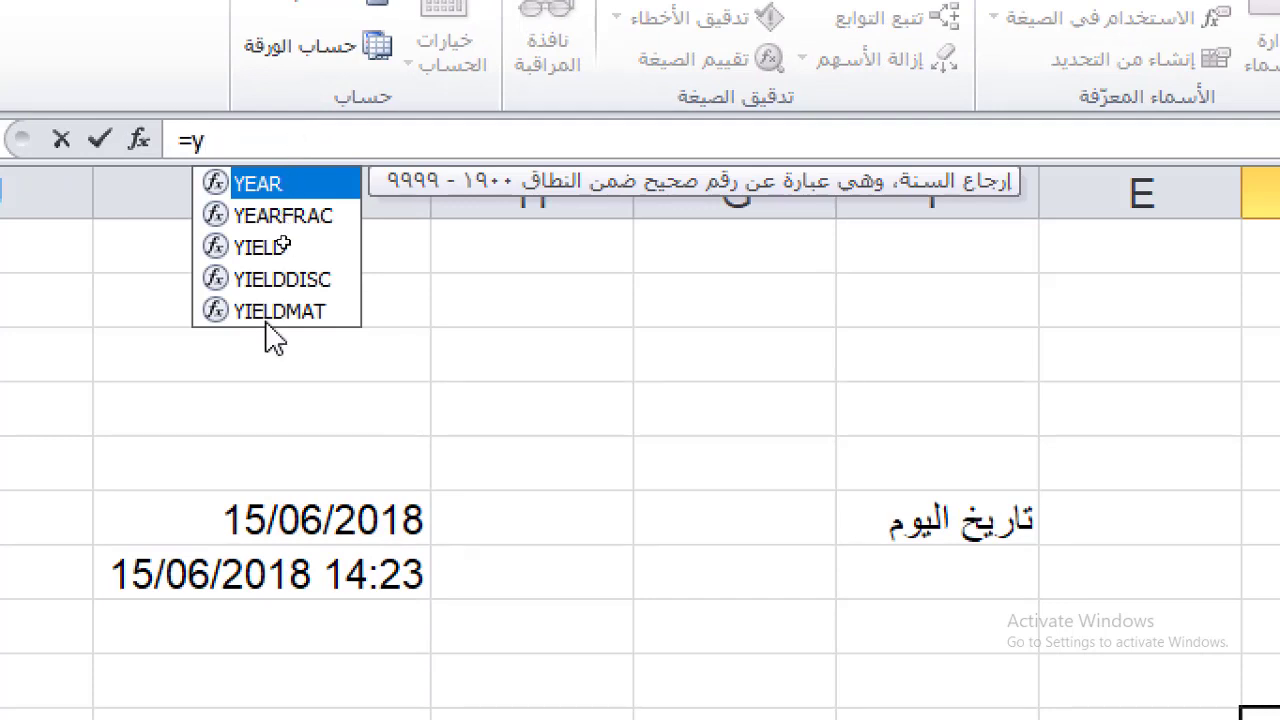
pyautogui.doubleClick(291, 167)
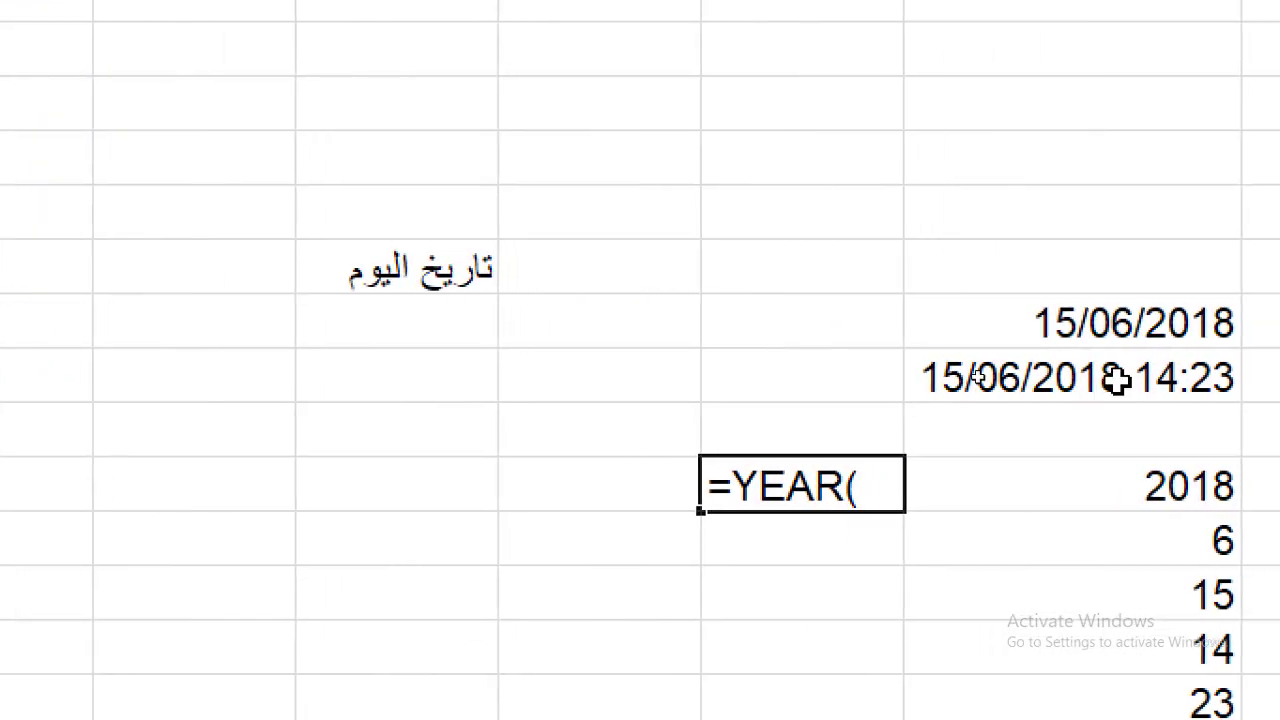
pyautogui.click(1200, 377)
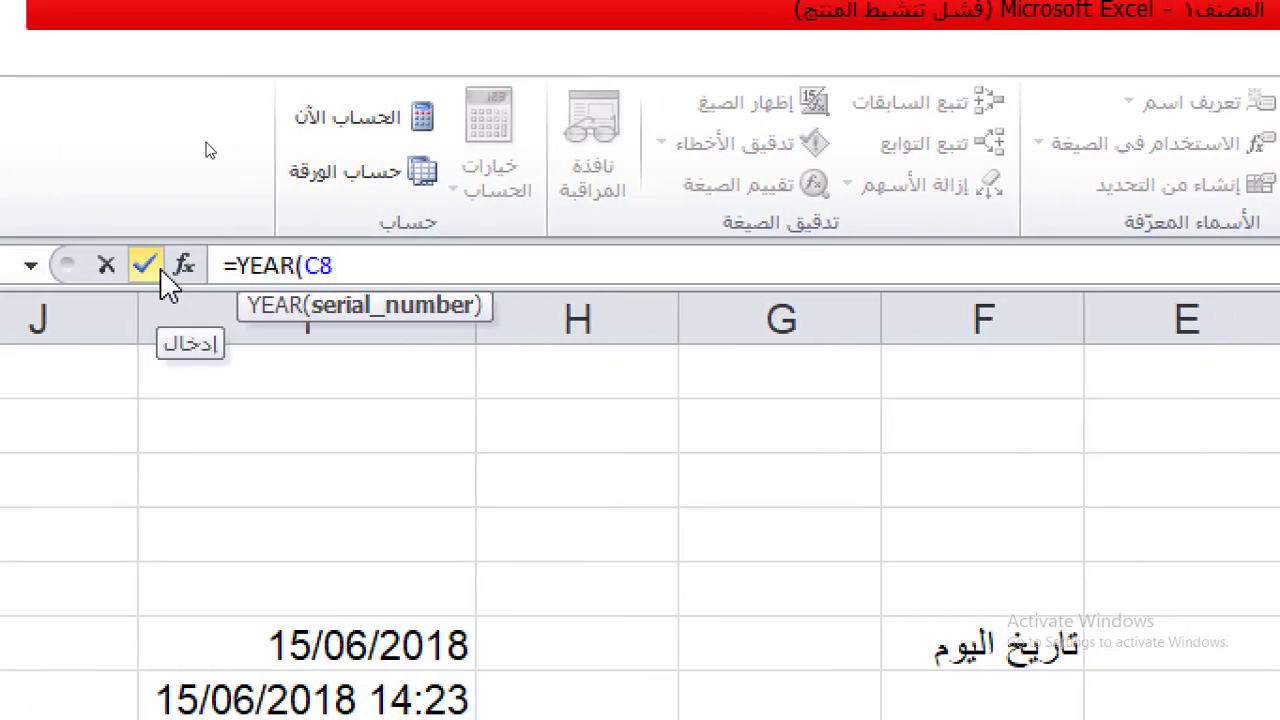
pyautogui.write(')')
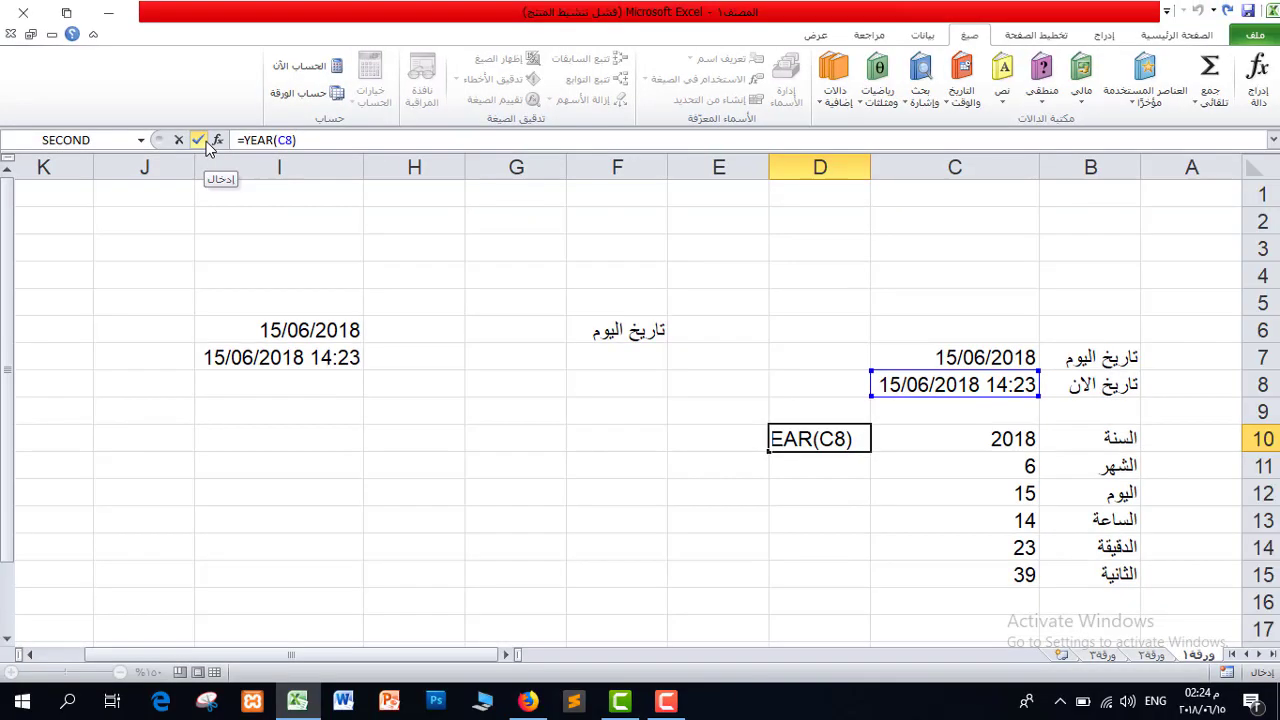
pyautogui.click(150, 265)
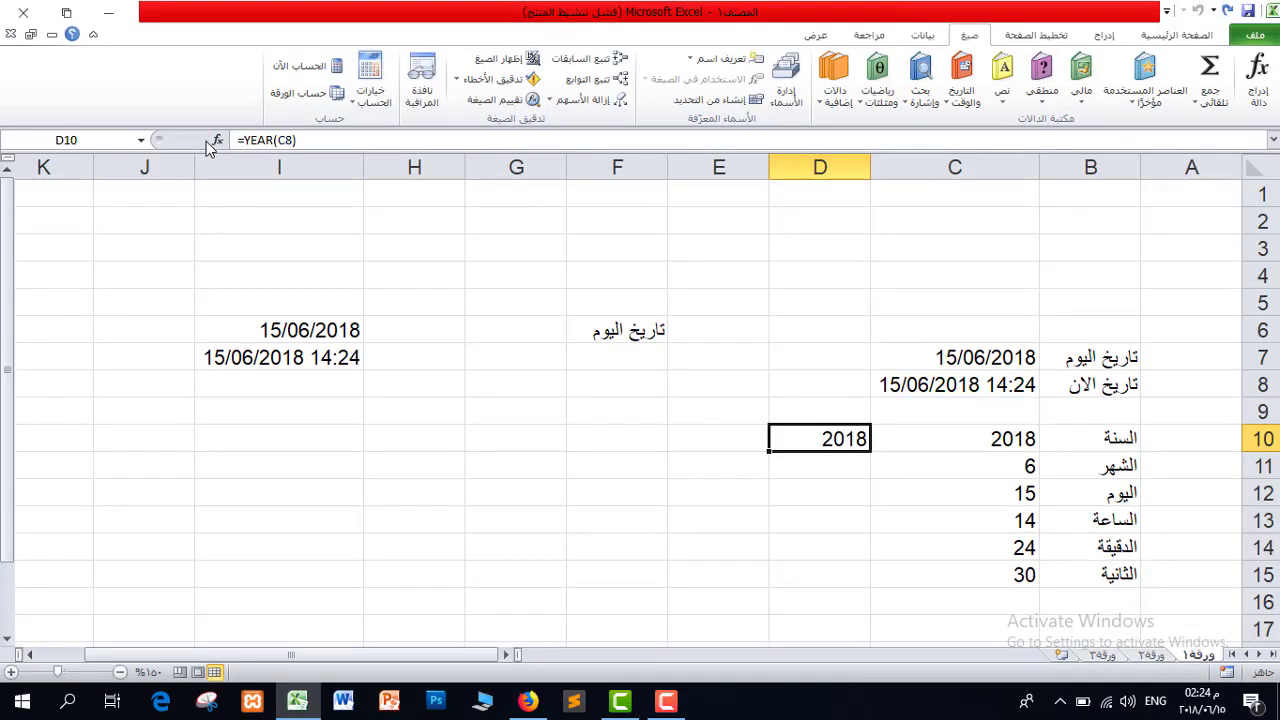
# - Write the formula =MONTH(C8) directly in cell D11 without using the function library
pyautogui.click(854, 471)
pyautogui.click(344, 142)
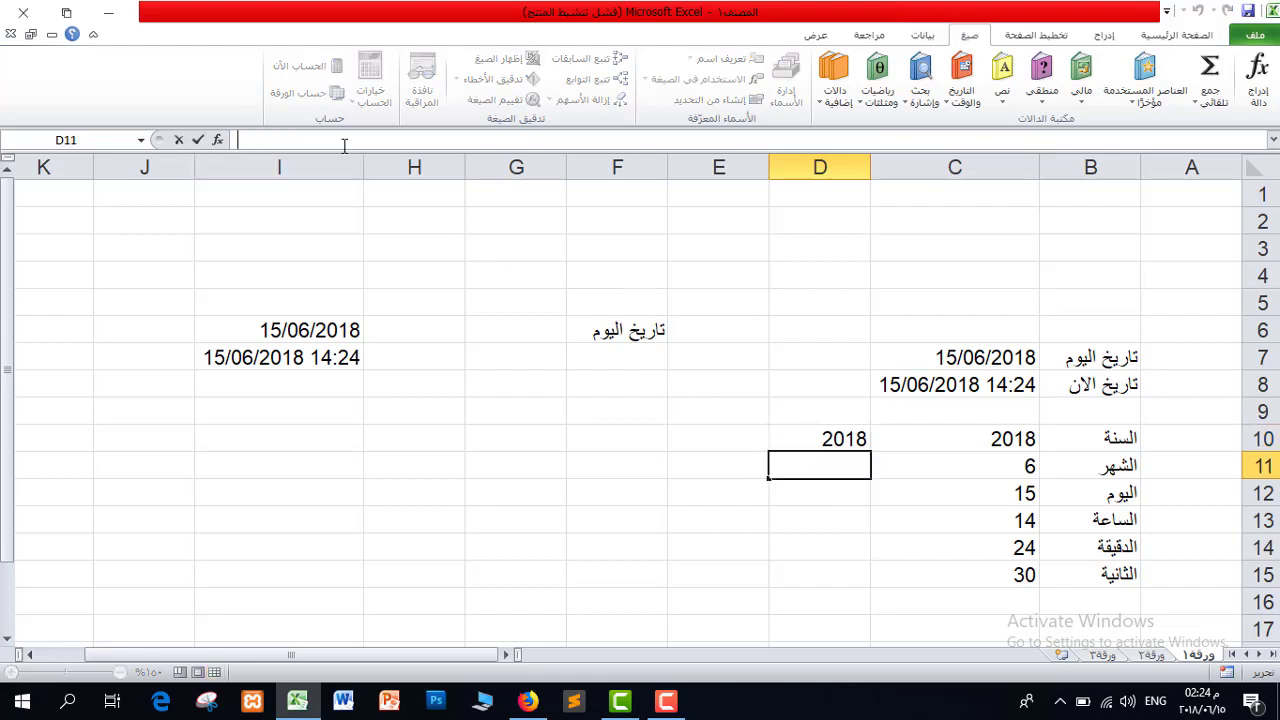
pyautogui.hotkey('alt', 'shift')
pyautogui.write('ةخ')
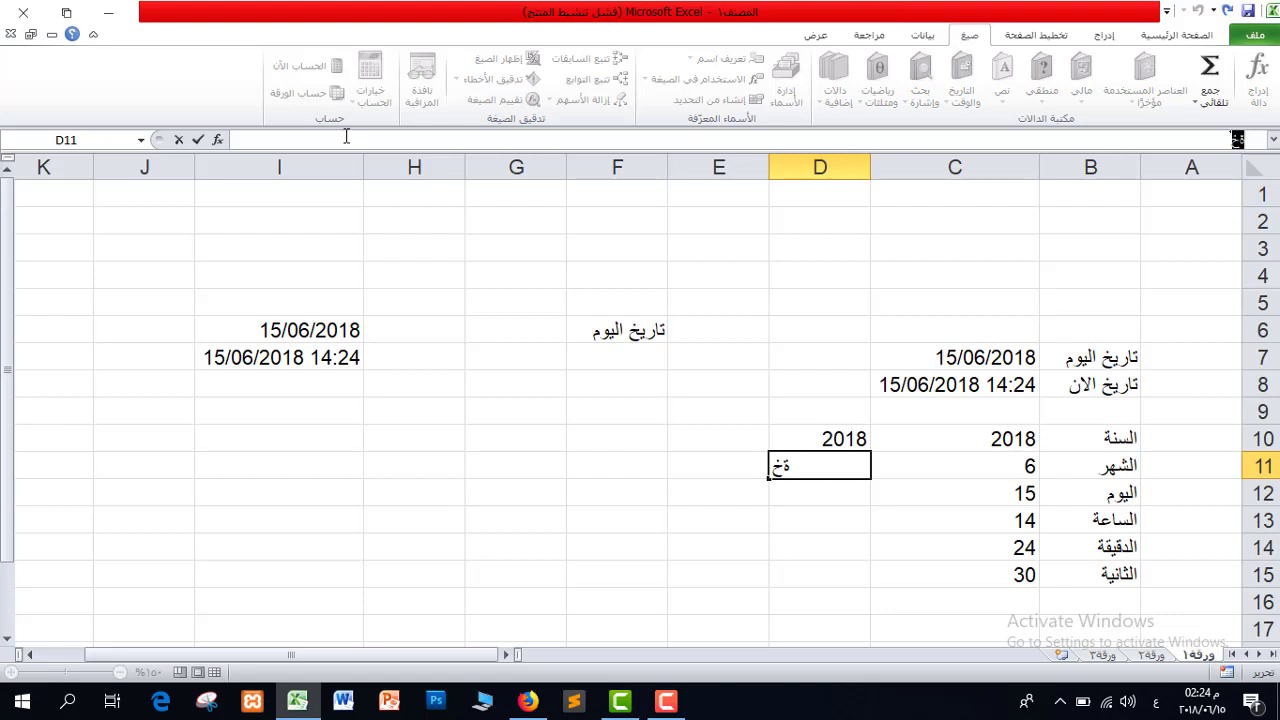
pyautogui.hotkey('alt', 'shift')
pyautogui.press('BackSpace')
pyautogui.press('BackSpace')
pyautogui.write('=')
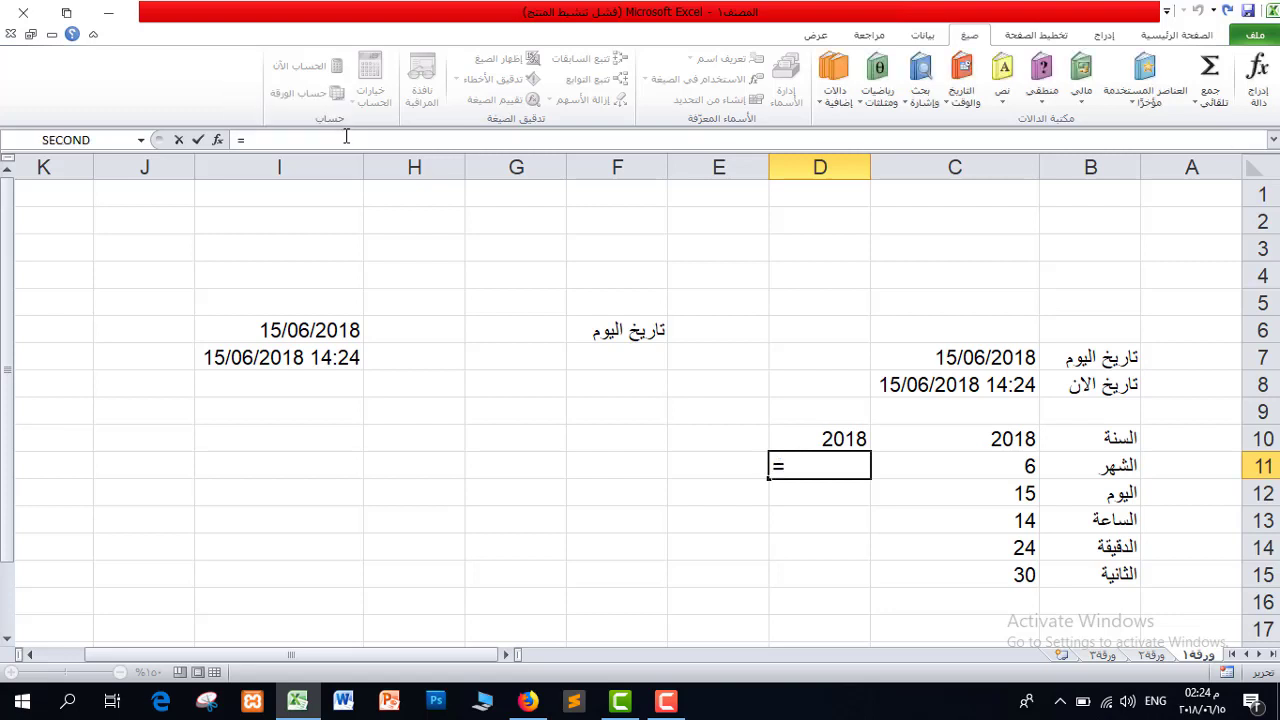
pyautogui.write('m')
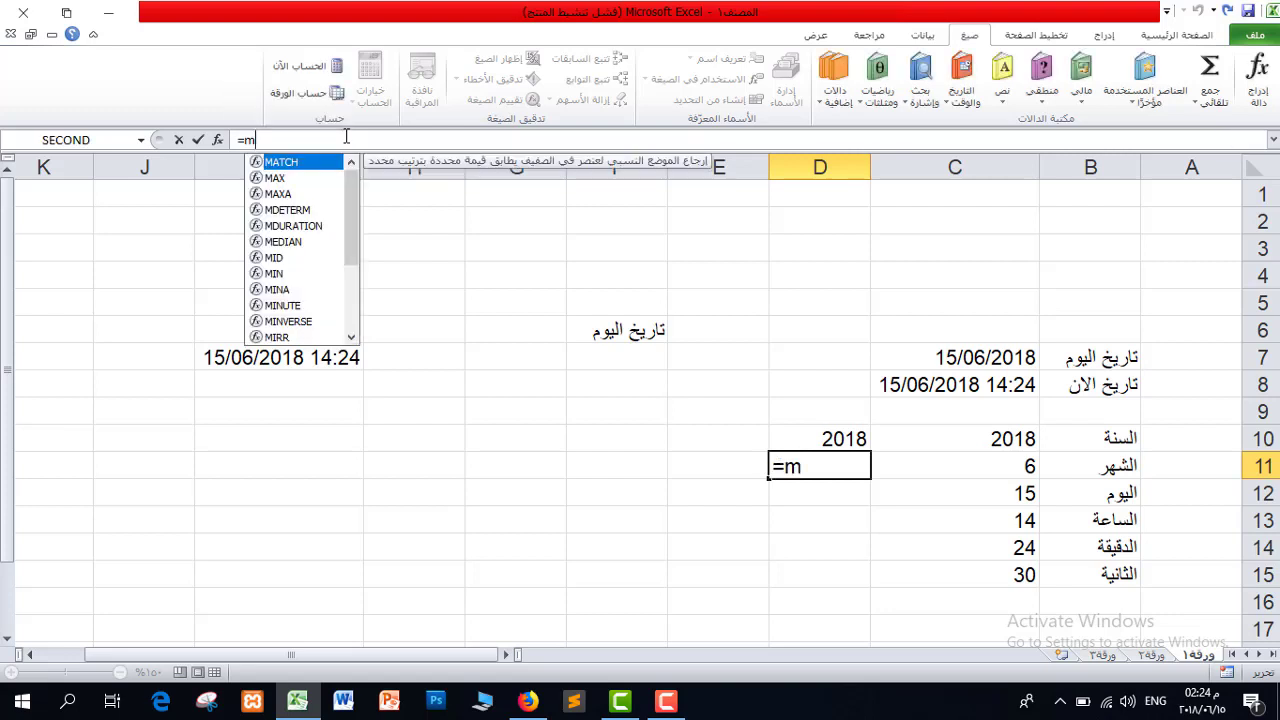
pyautogui.write('o')
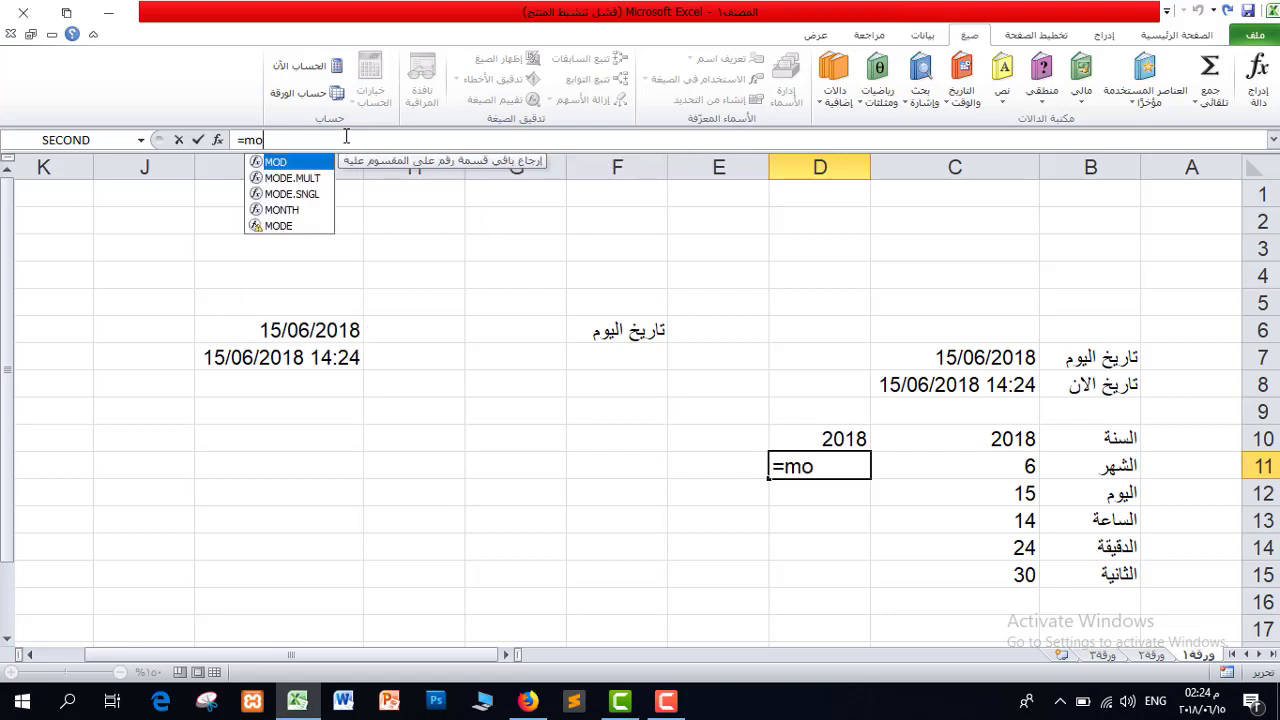
pyautogui.press('Down')
pyautogui.press('Down')
pyautogui.press('Down')
pyautogui.press('Tab')
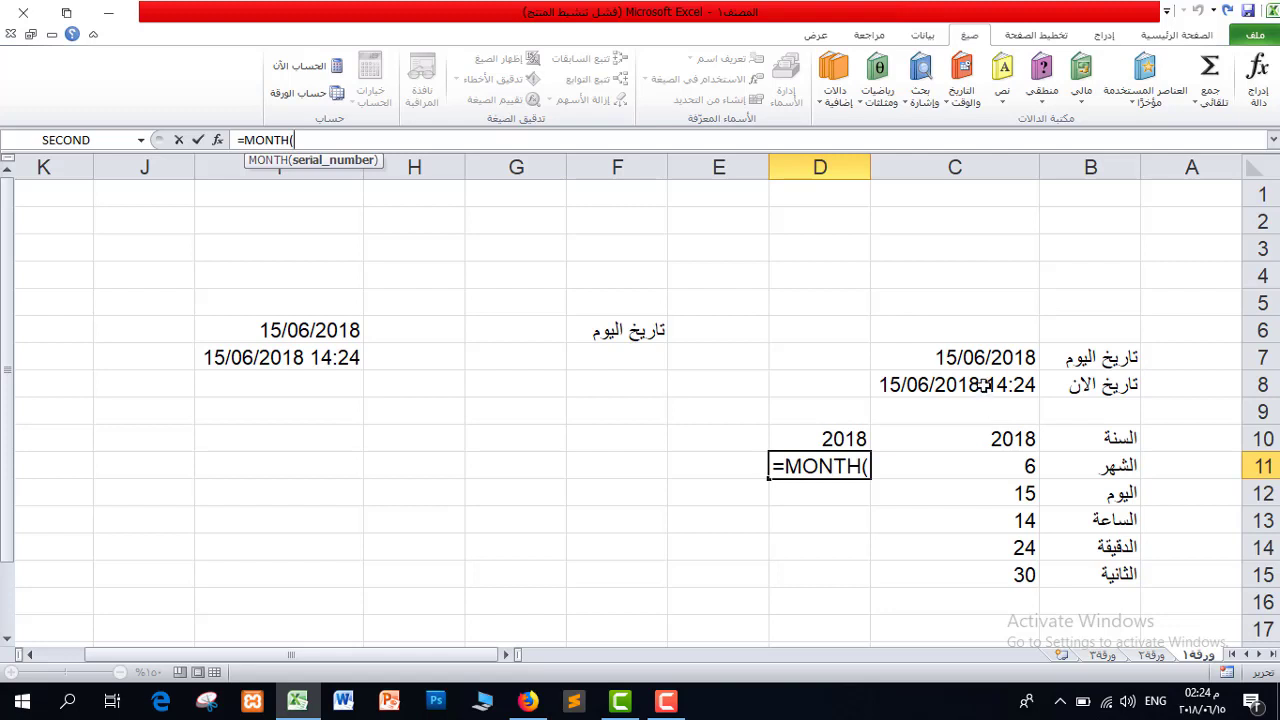
pyautogui.click(984, 384)
pyautogui.write(')')
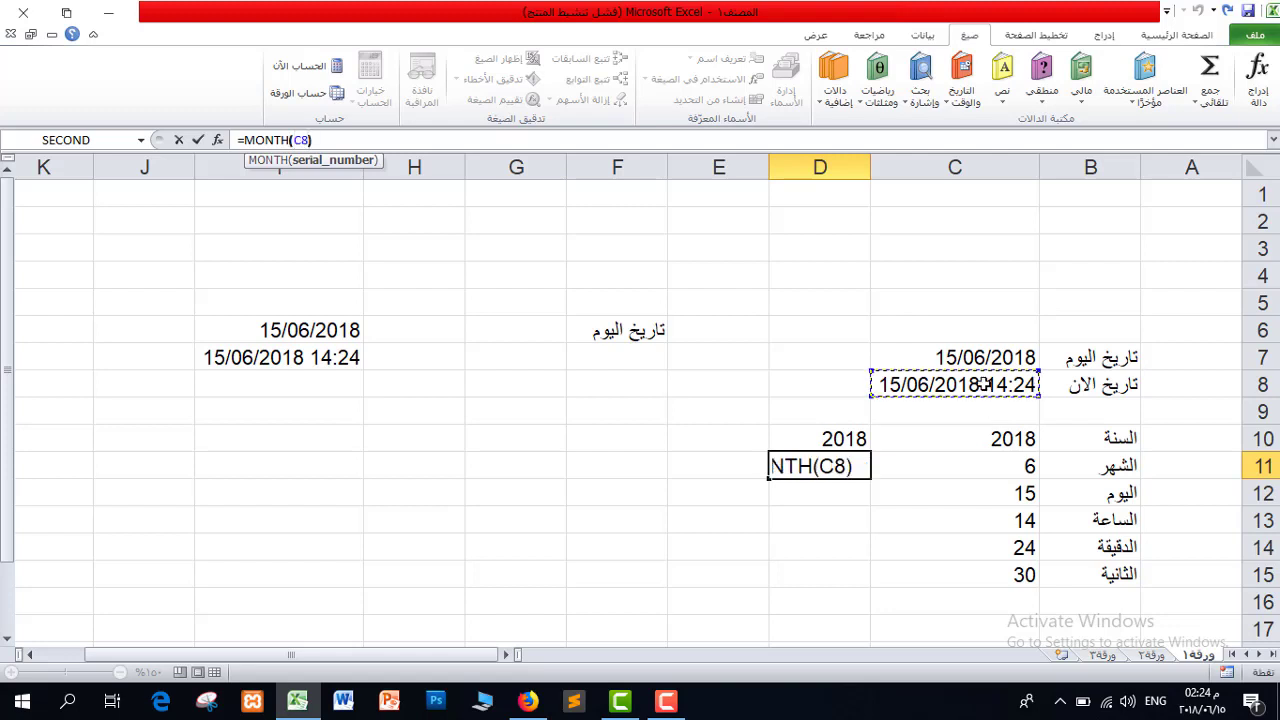
pyautogui.press('Return')
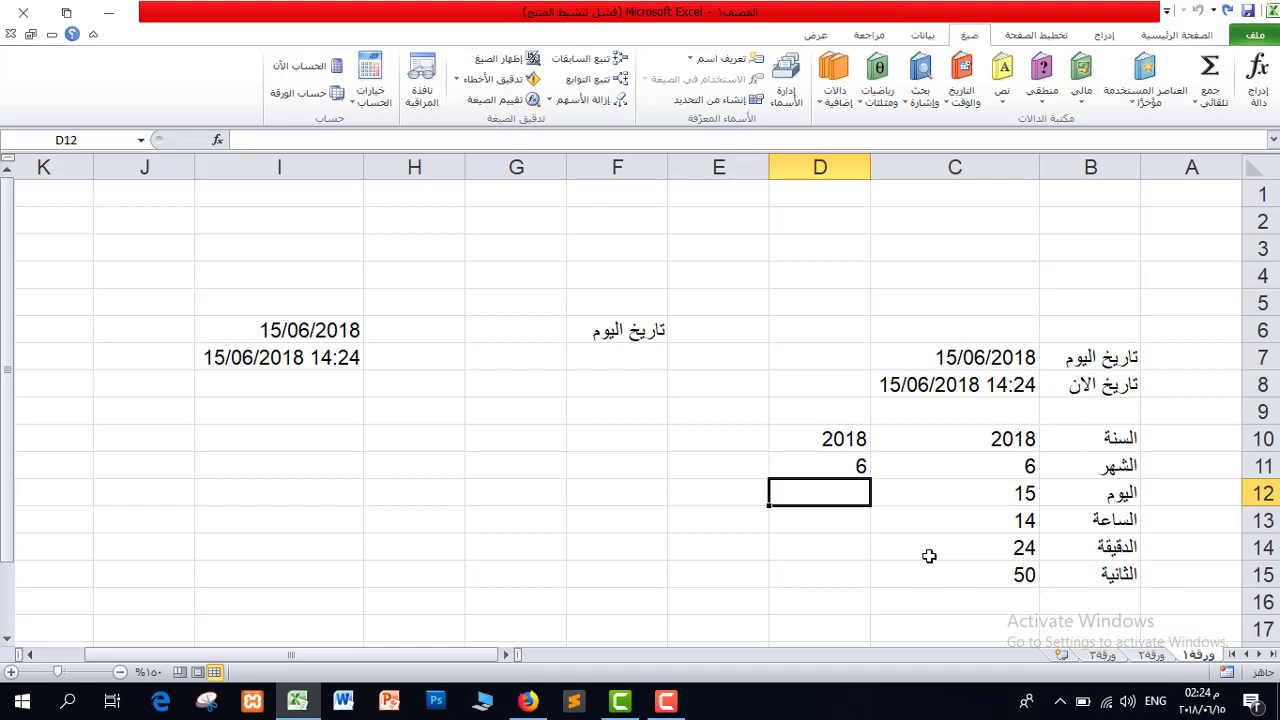
# - Switch to the second worksheet and examine the arguments of the EDATE date and time function without inserting it
pyautogui.hotkey('ctrl', 'pagedown')
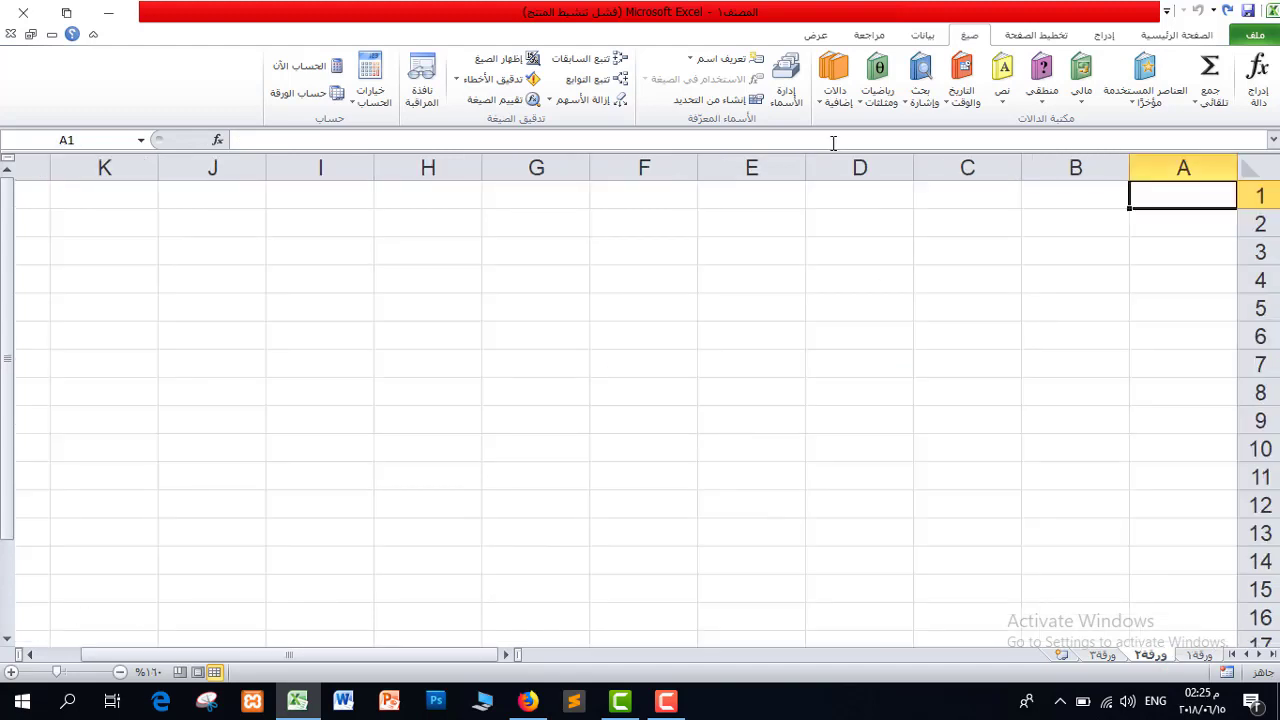
pyautogui.click(962, 98)
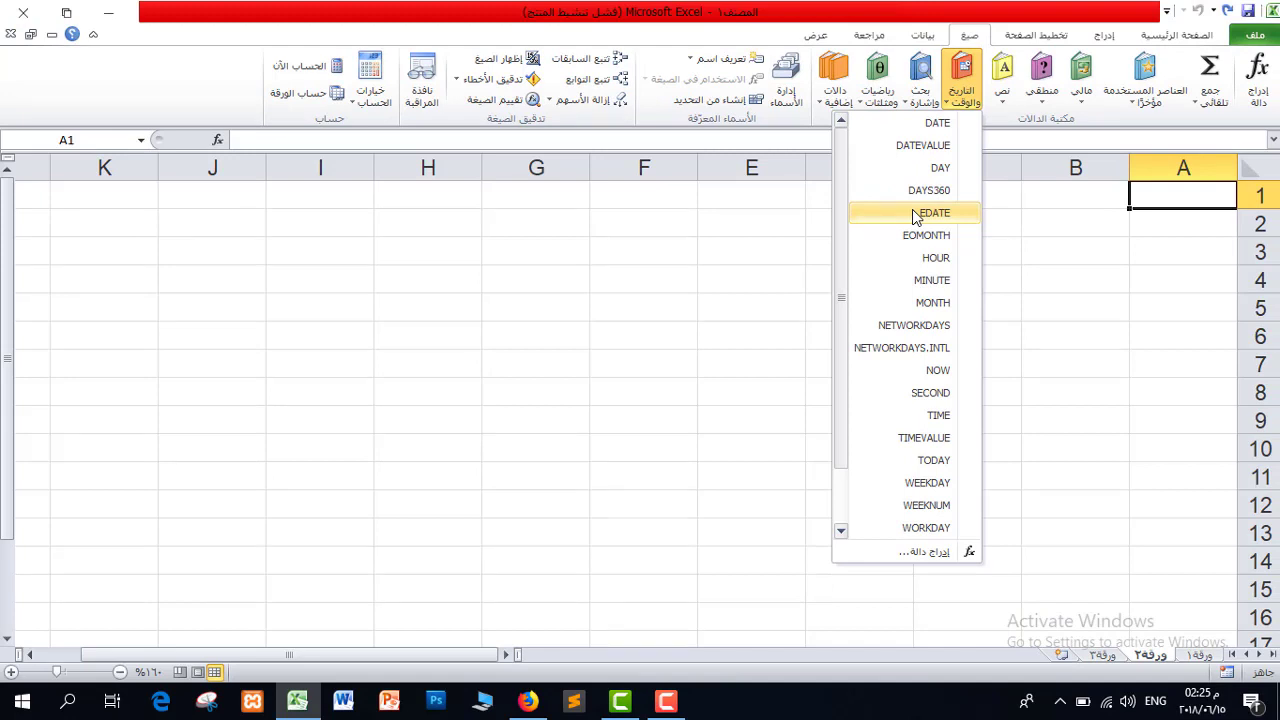
pyautogui.click(916, 213)
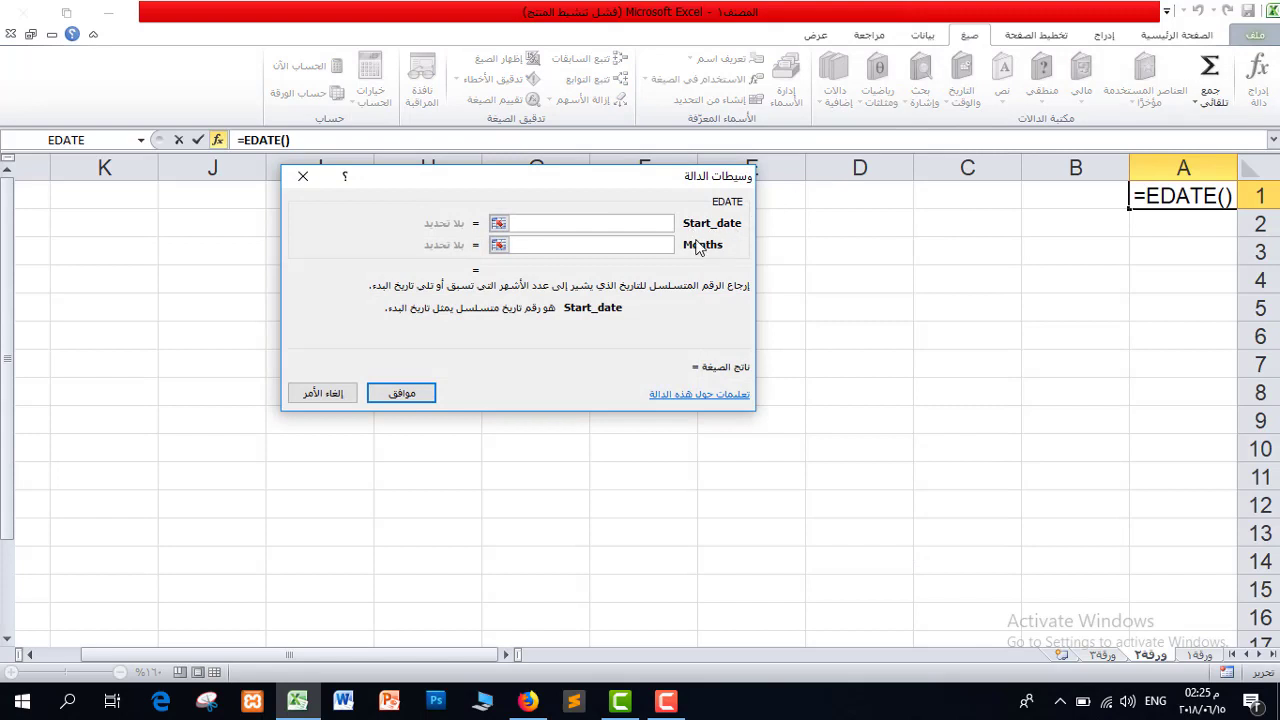
pyautogui.press('Escape')
# - Enter the Arabic column headings الدواء in cell B2 and تاريخ الانتاج in cell C2
pyautogui.click(1078, 217)
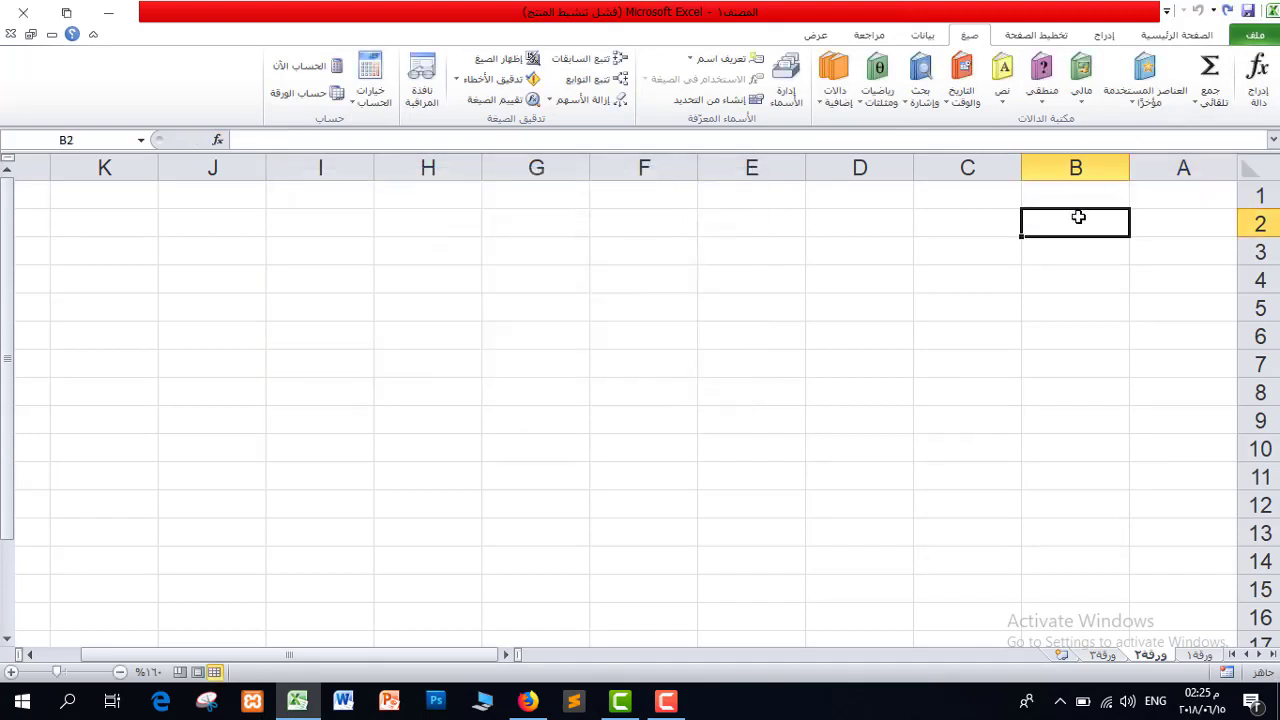
pyautogui.hotkey('alt', 'shift')
pyautogui.write('الدواؤ')
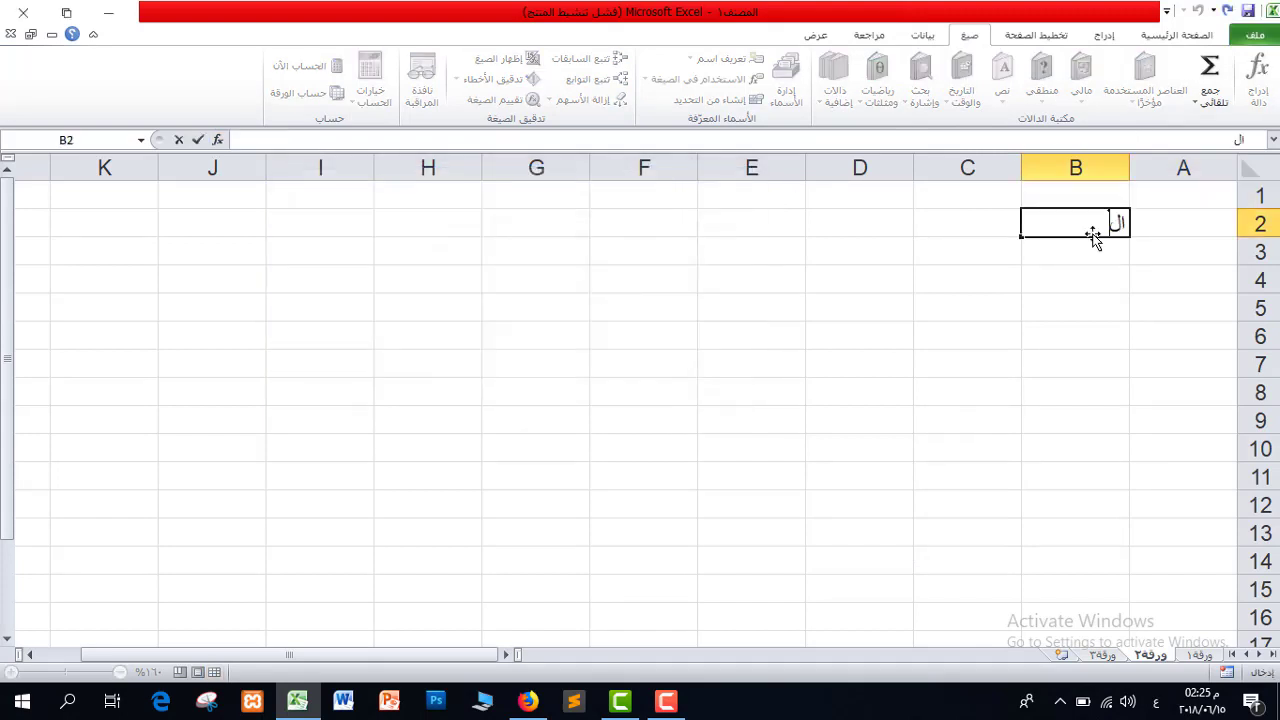
pyautogui.press('Tab')
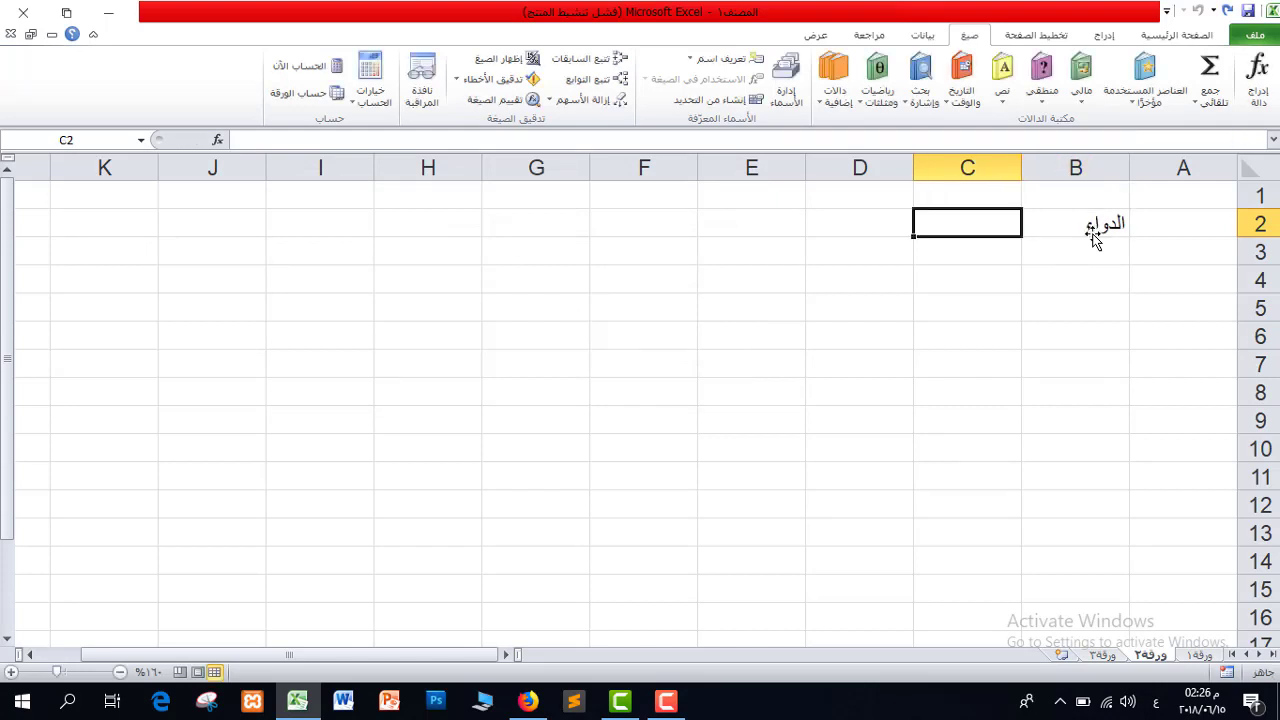
pyautogui.write('تاريخ الصن')
pyautogui.press('BackSpace')
pyautogui.press('BackSpace')
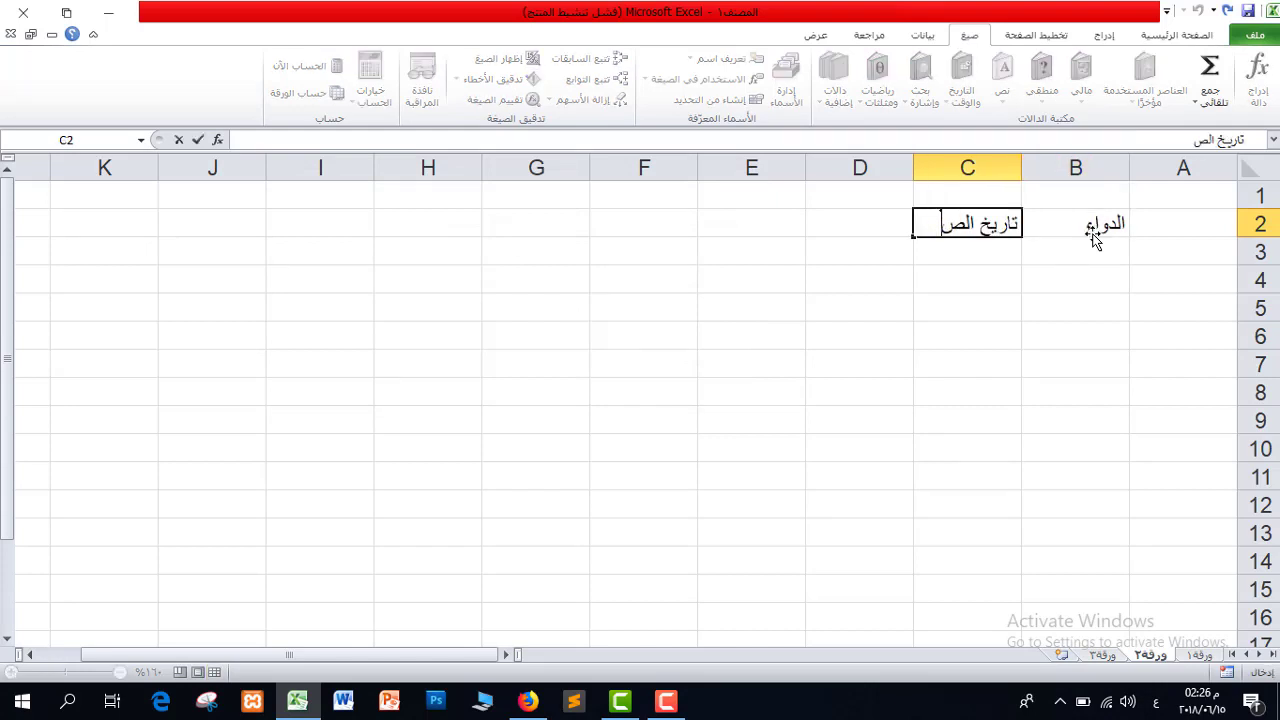
pyautogui.write('انتاج')
pyautogui.press('Tab')
# - Enter the column headings مدة الصلاحية in cell D2 and تاريخ النافذ in cell E2
pyautogui.write('مدة الصلاحية')
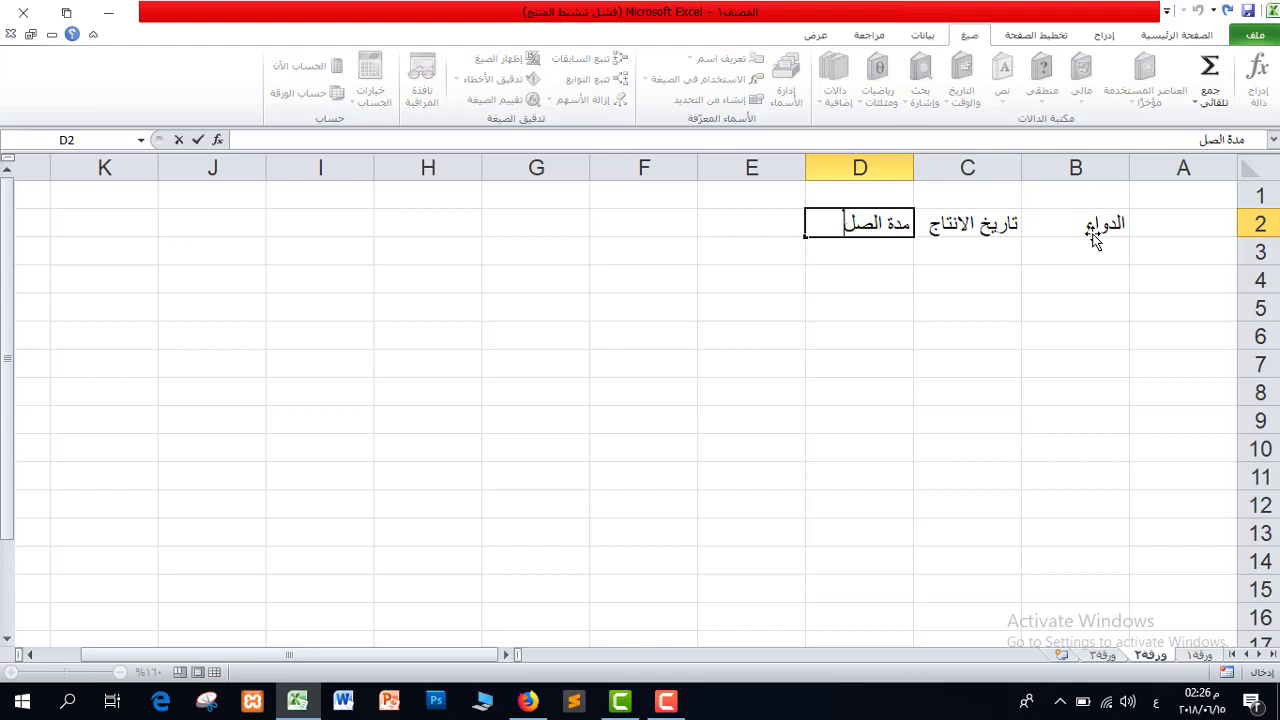
pyautogui.press('Tab')
pyautogui.write('ت')
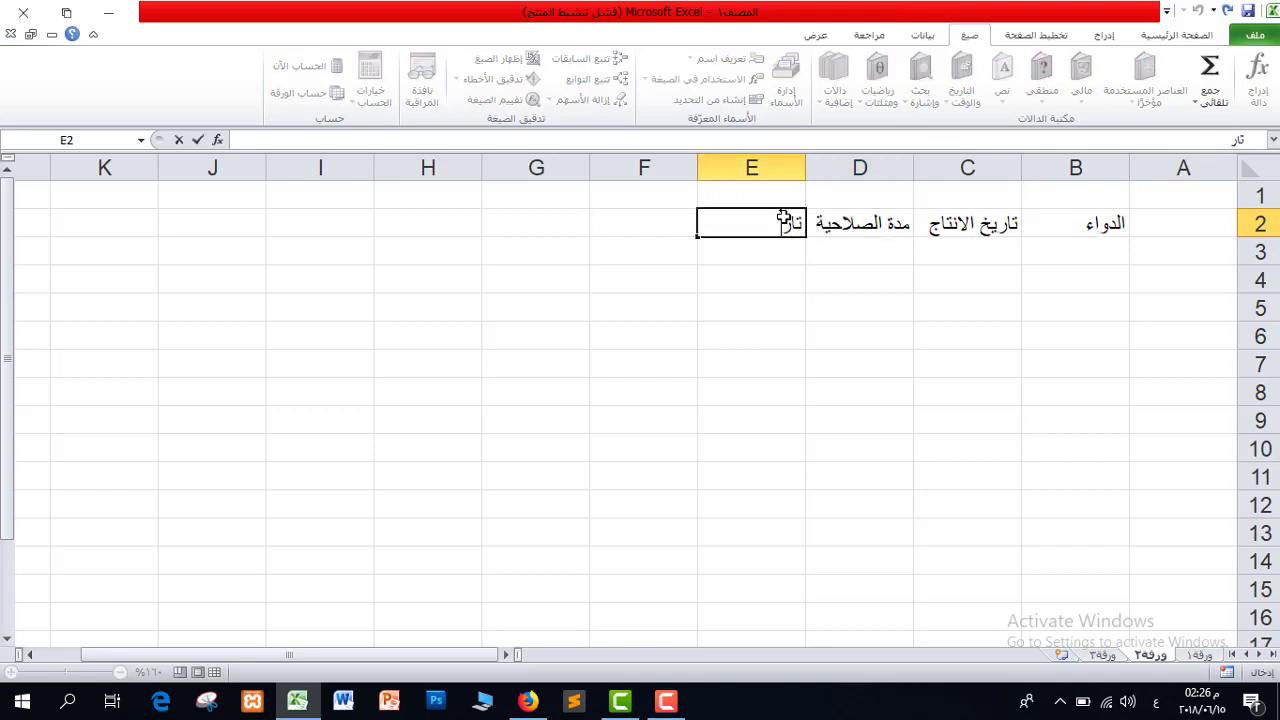
pyautogui.write('اريخ النافذ')
pyautogui.press('Return')
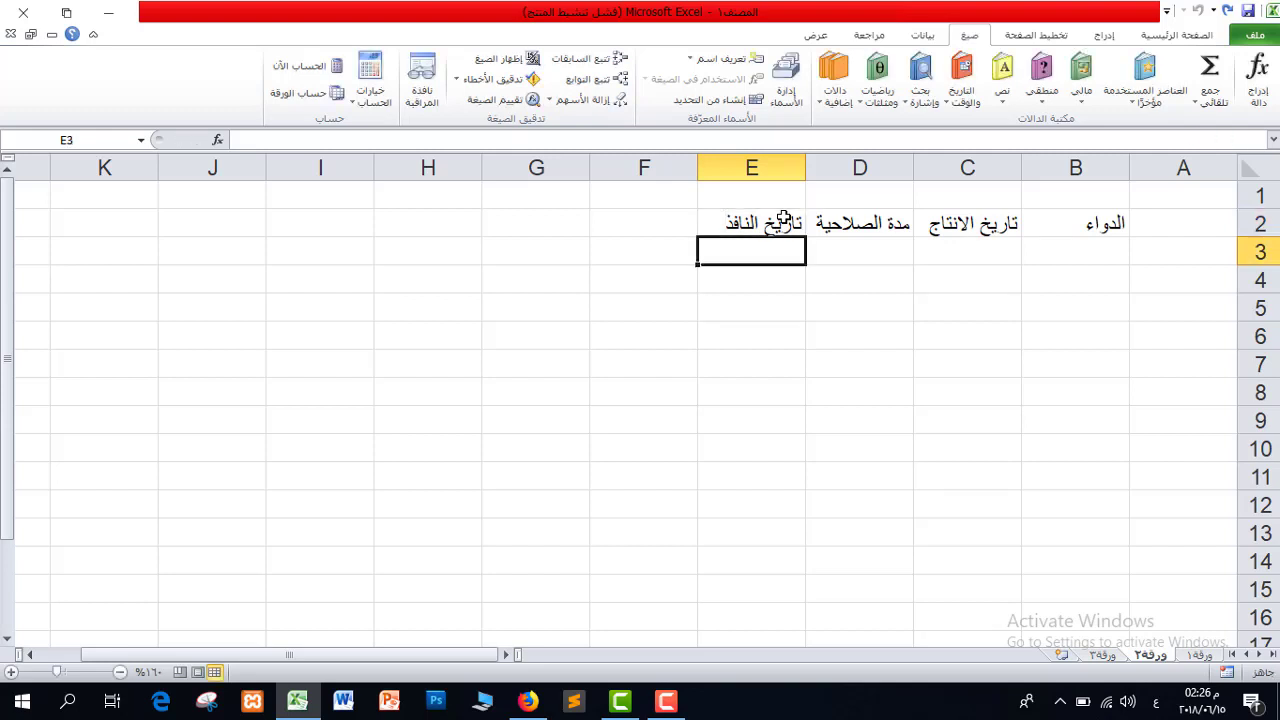
# - Fill row 3 with the medicine براسيتمول, production date 1/1/2018 and a validity period of 6
pyautogui.click(1089, 251)
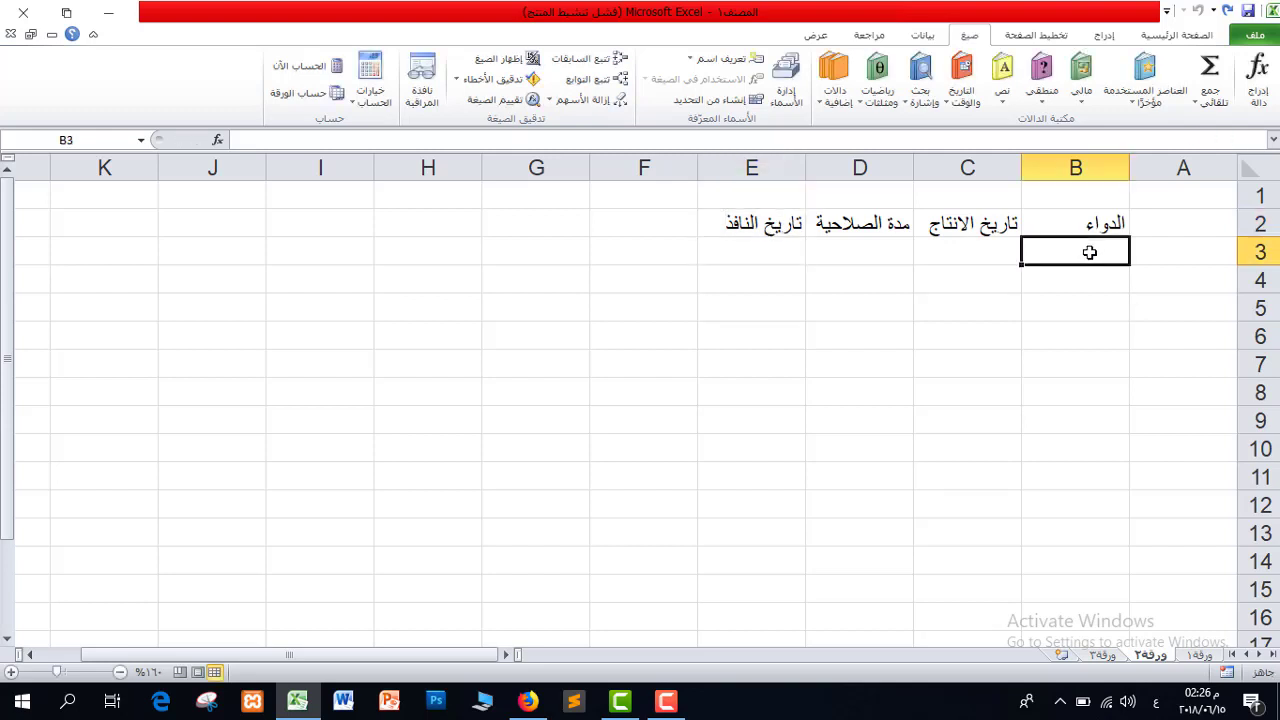
pyautogui.write('براسيتمول')
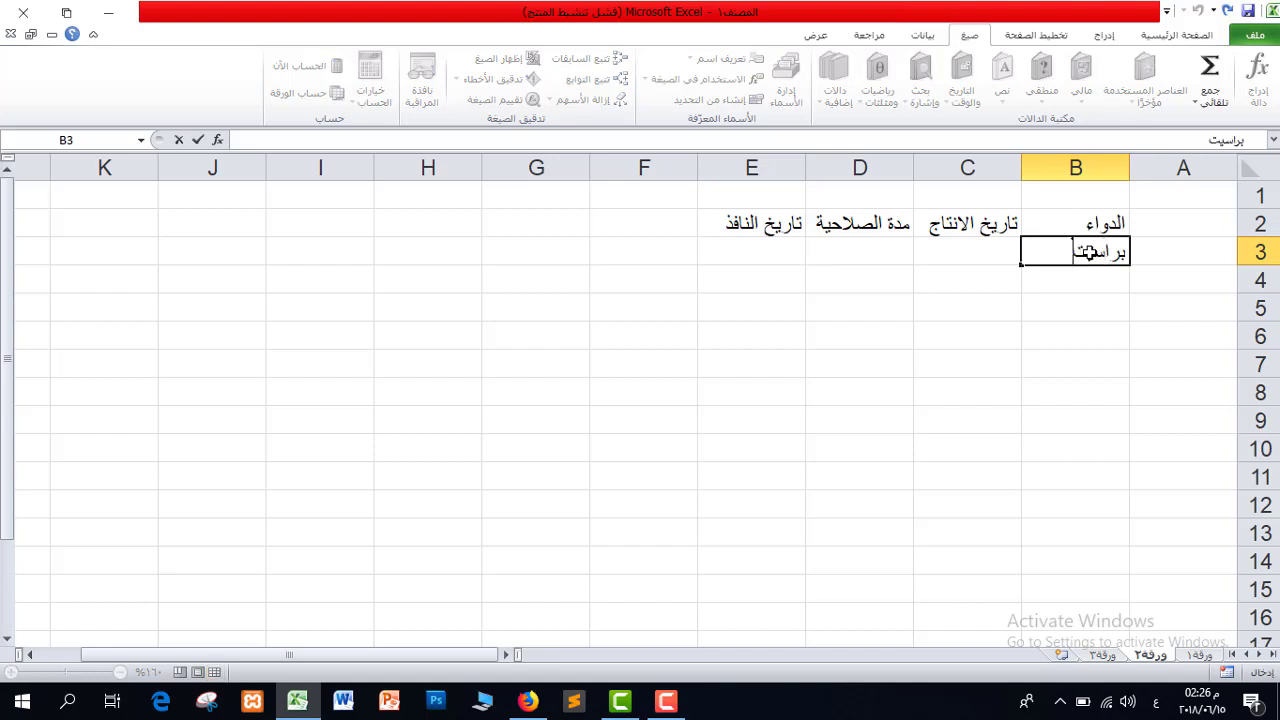
pyautogui.click(984, 262)
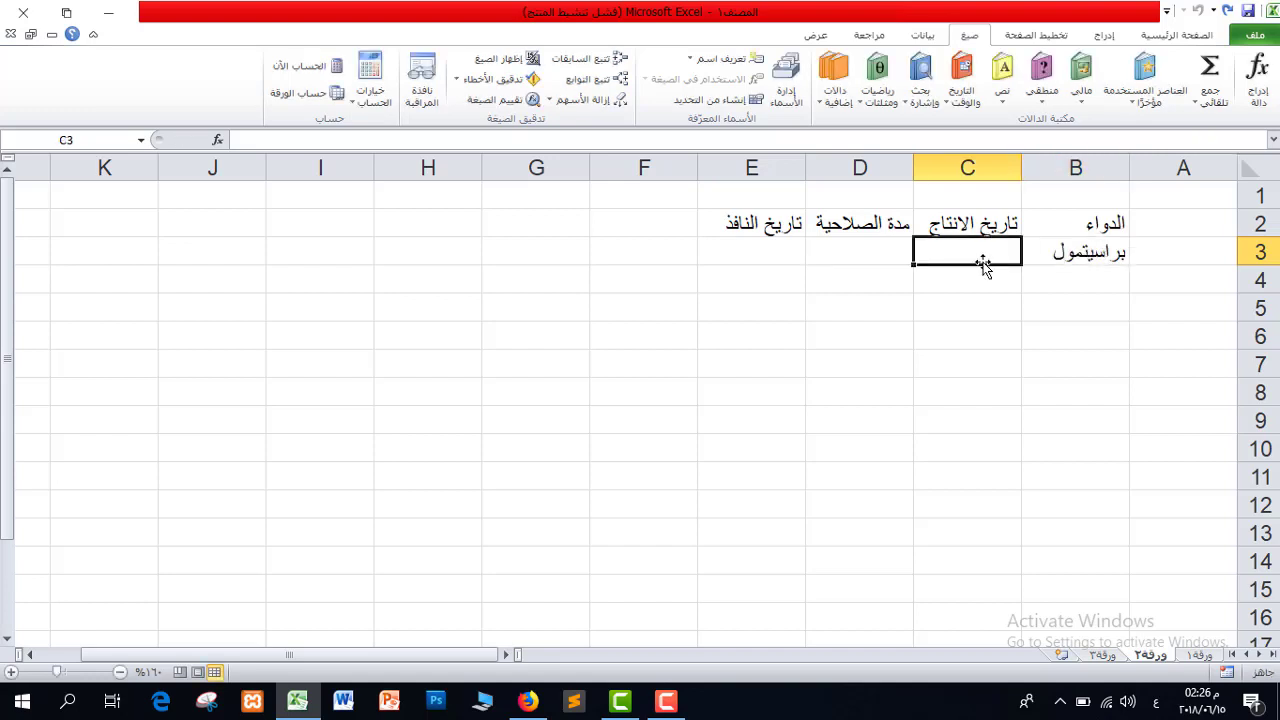
pyautogui.write('1/0')
pyautogui.write('1/1/')
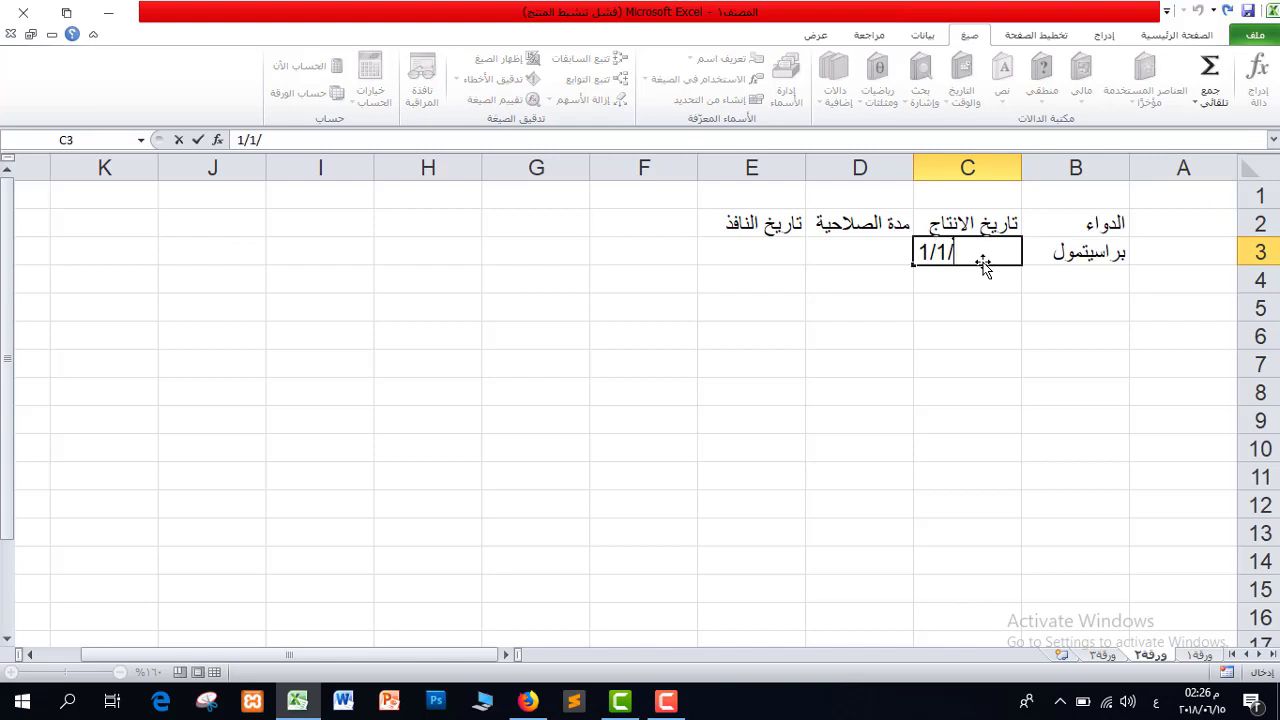
pyautogui.write('2018')
pyautogui.press('Return')
pyautogui.click(853, 232)
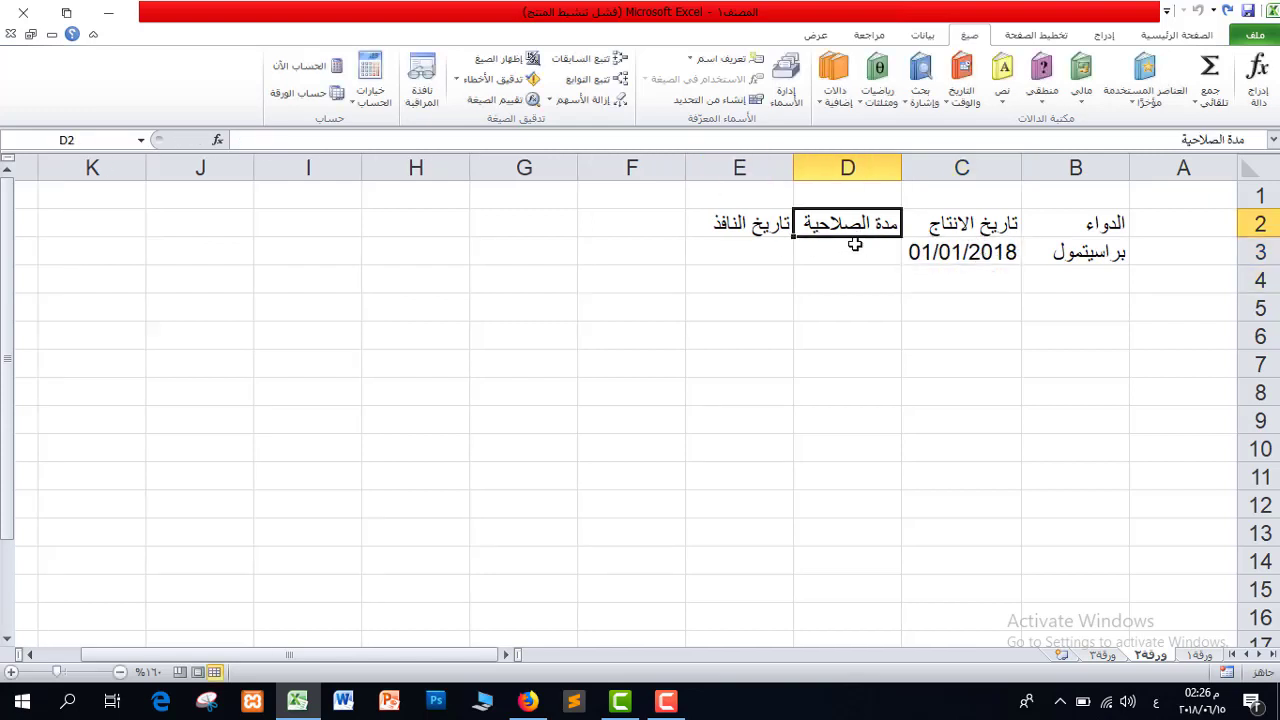
pyautogui.click(856, 246)
pyautogui.write('6')
# - Fill row 4 with the medicine دايكلوجيسك, production date 2/4/2018 and a validity period of 3
pyautogui.click(1107, 284)
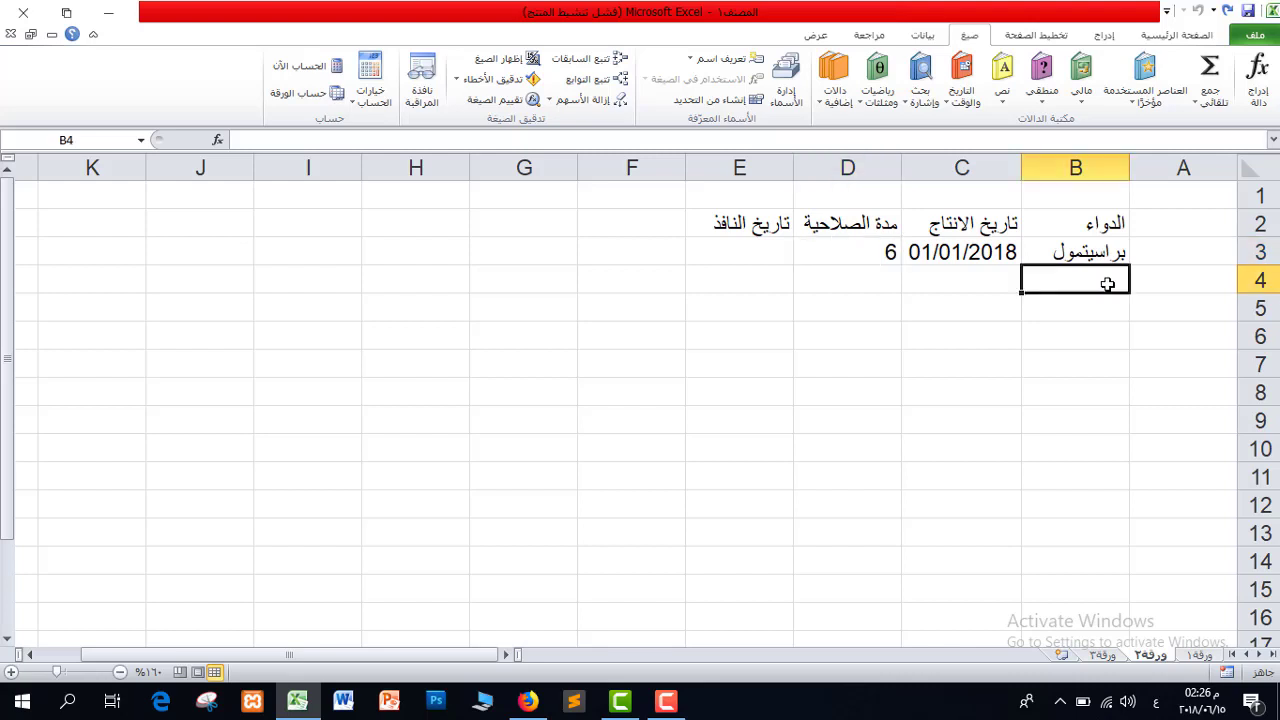
pyautogui.write('دايكلوجيسك')
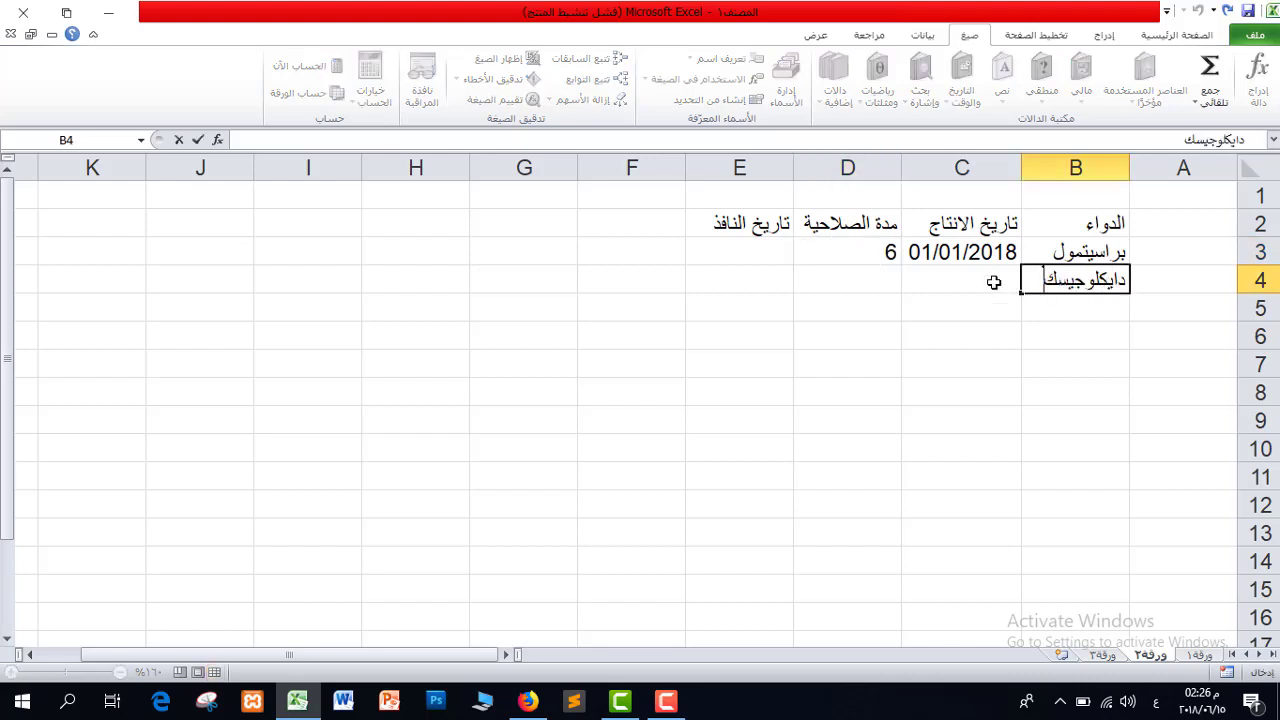
pyautogui.click(992, 282)
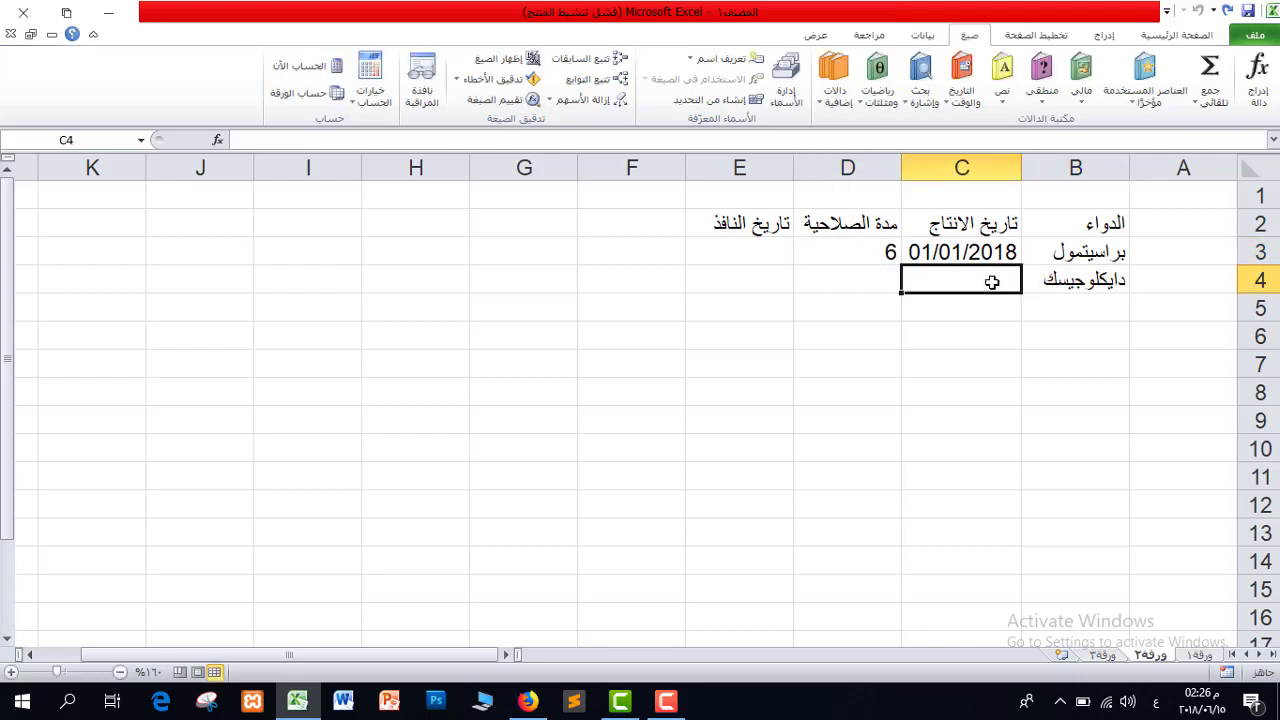
pyautogui.write('2/')
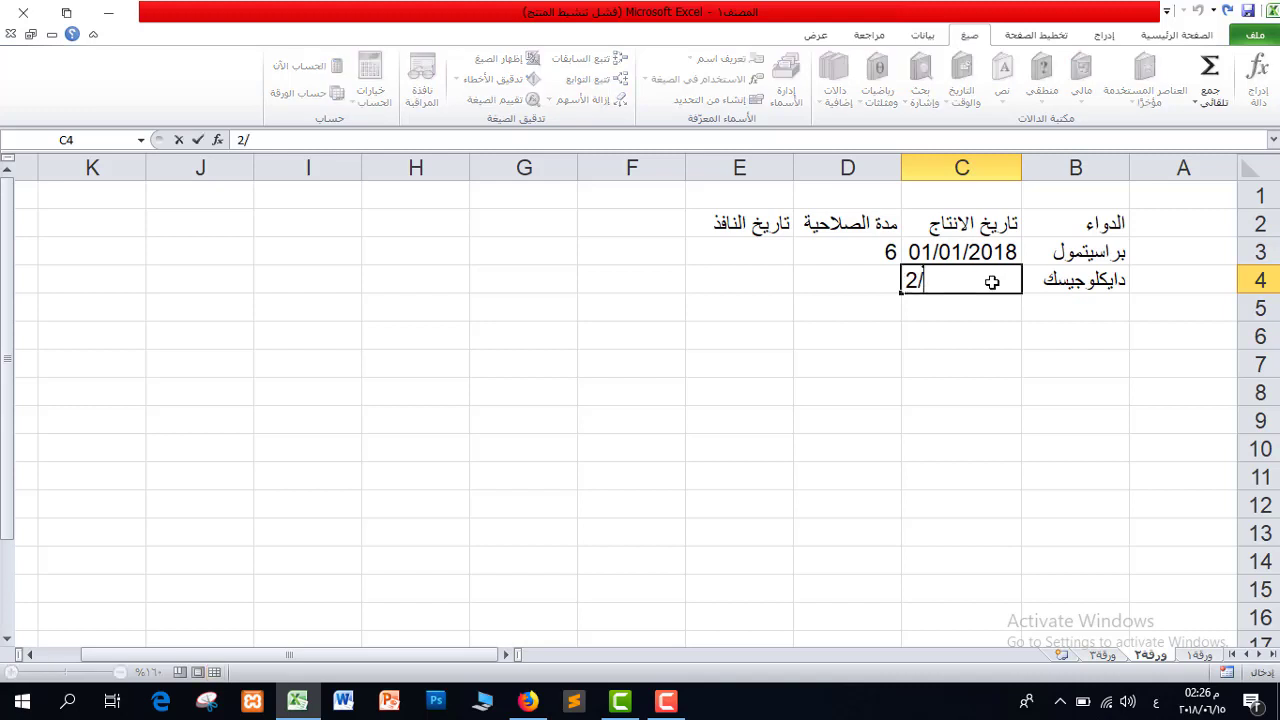
pyautogui.write('04/2018')
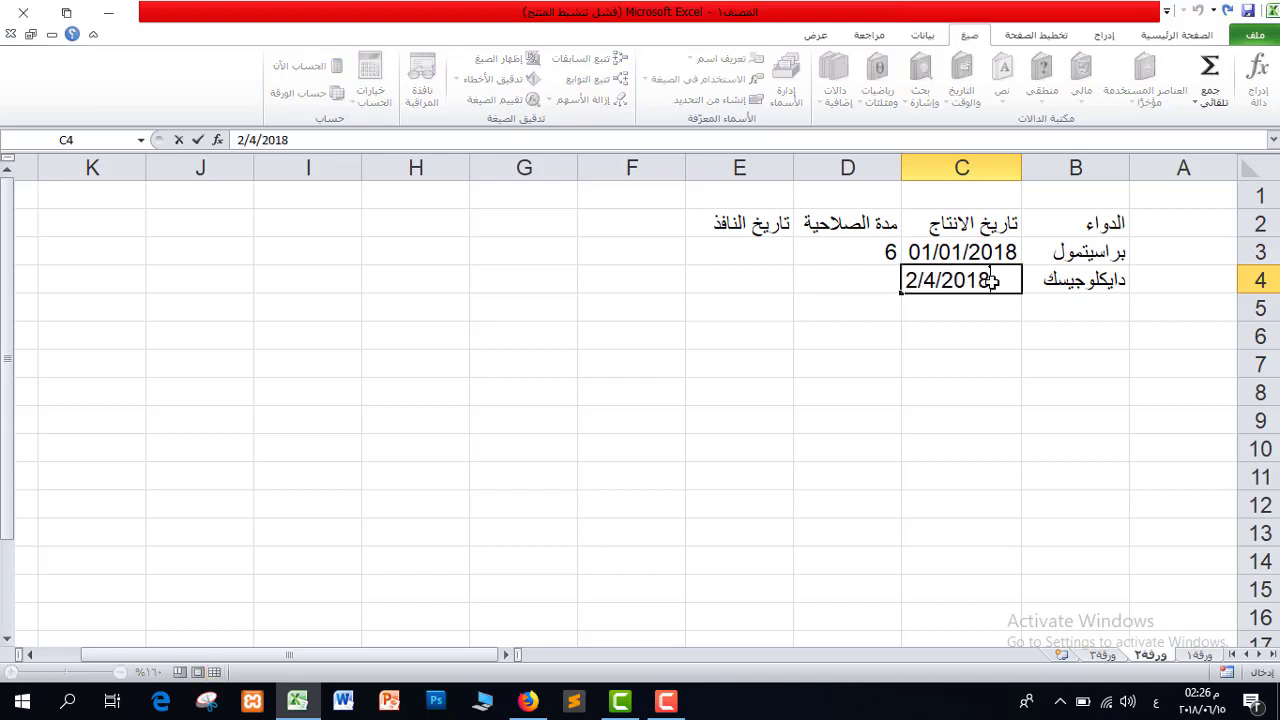
pyautogui.press('Return')
pyautogui.click(843, 278)
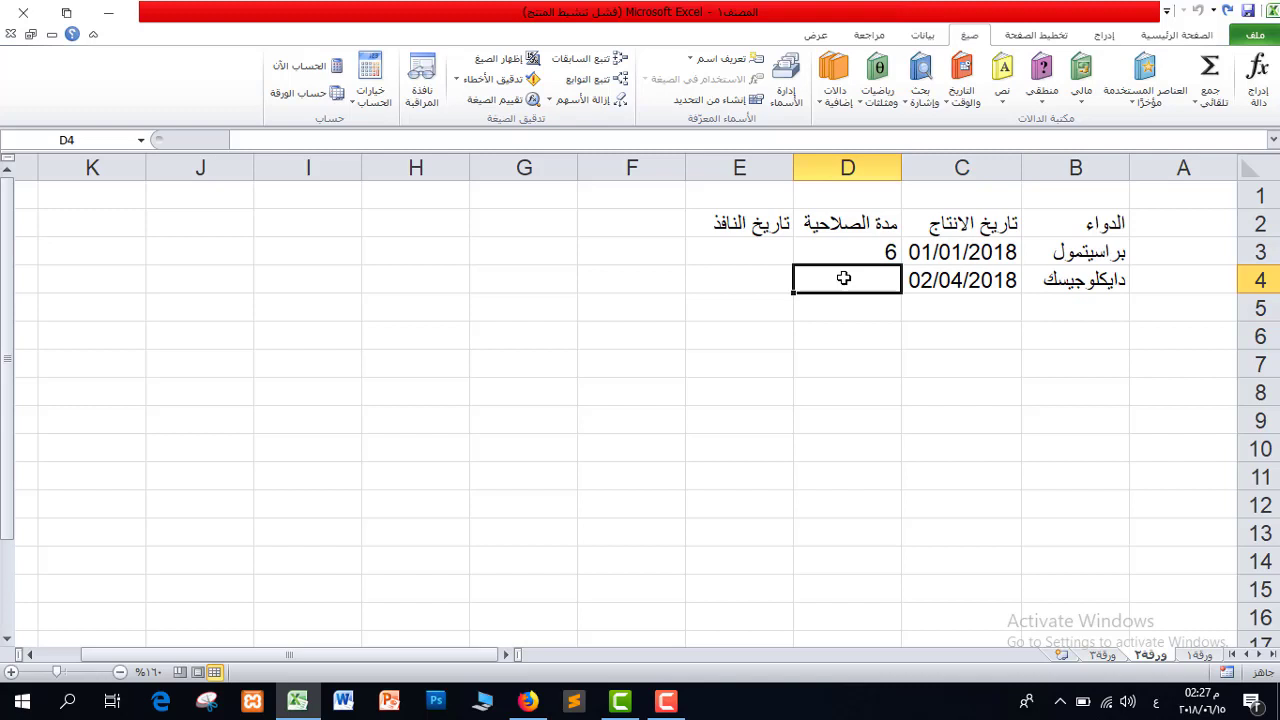
pyautogui.write('3')
pyautogui.click(727, 282)
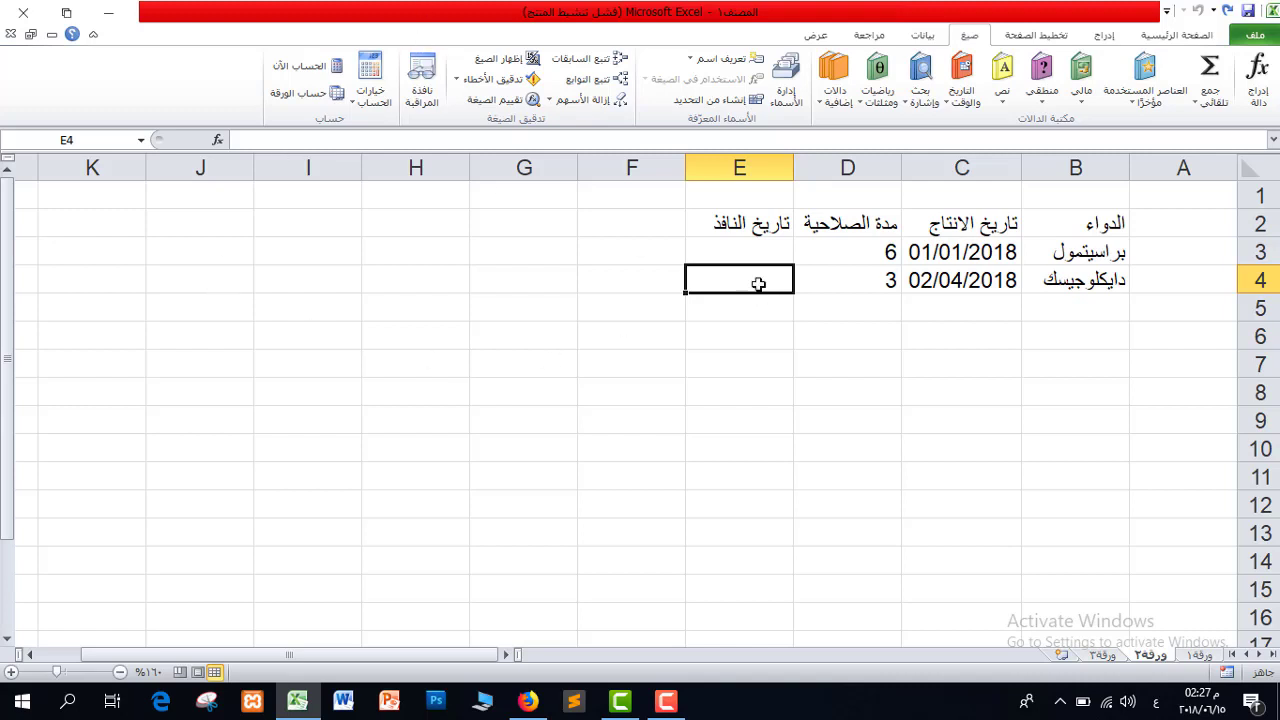
# - Calculate the first medicine's expiry date in E3 using EDATE with C3 as Start_date and D3 as Months
pyautogui.click(741, 245)
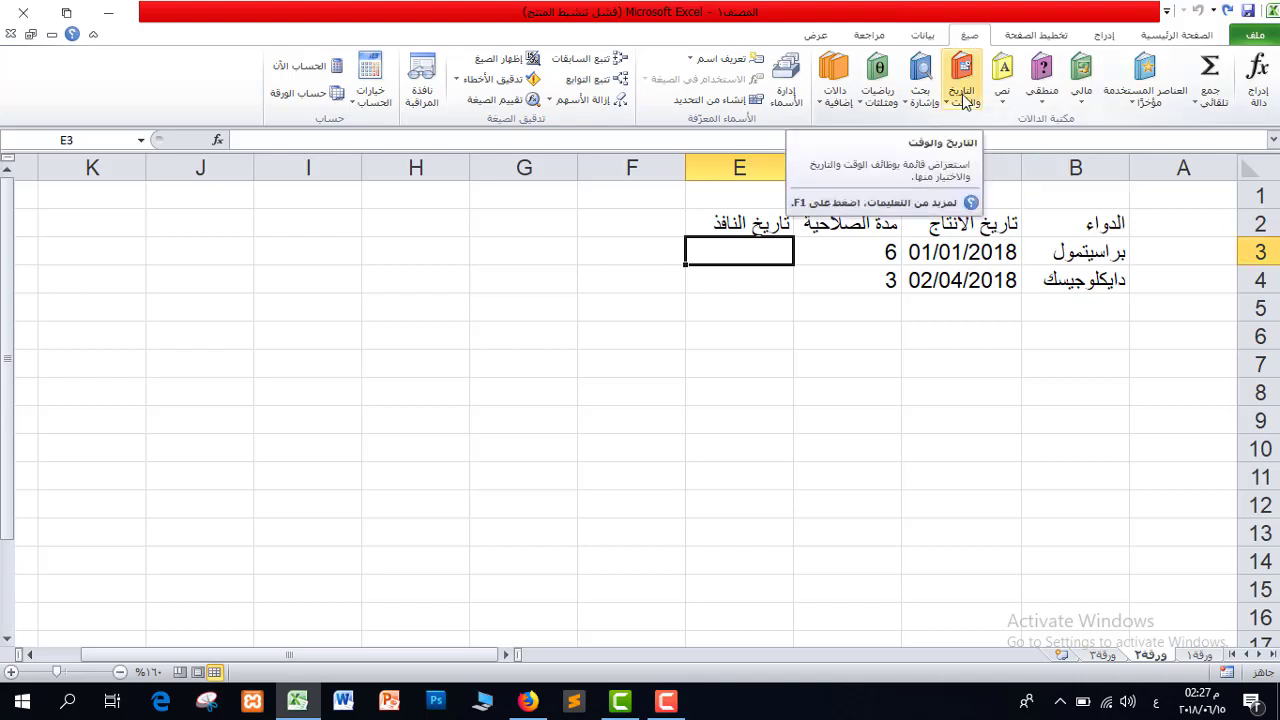
pyautogui.click(962, 95)
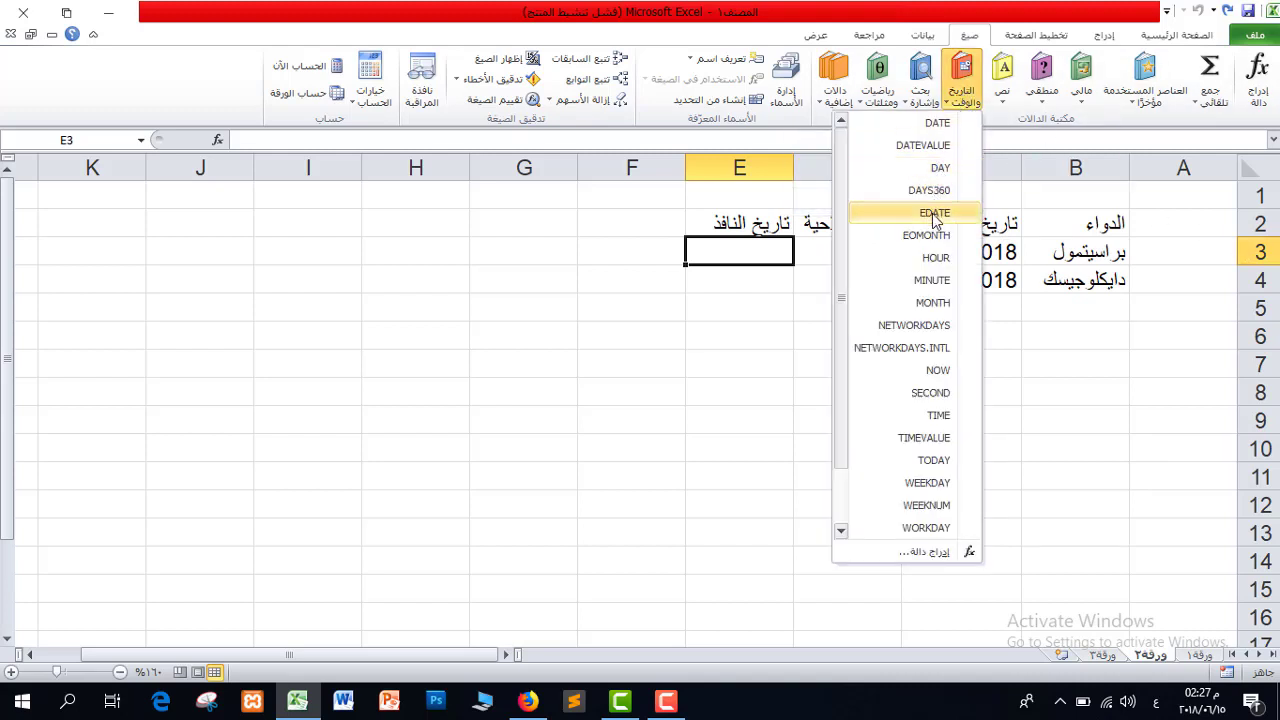
pyautogui.click(782, 262)
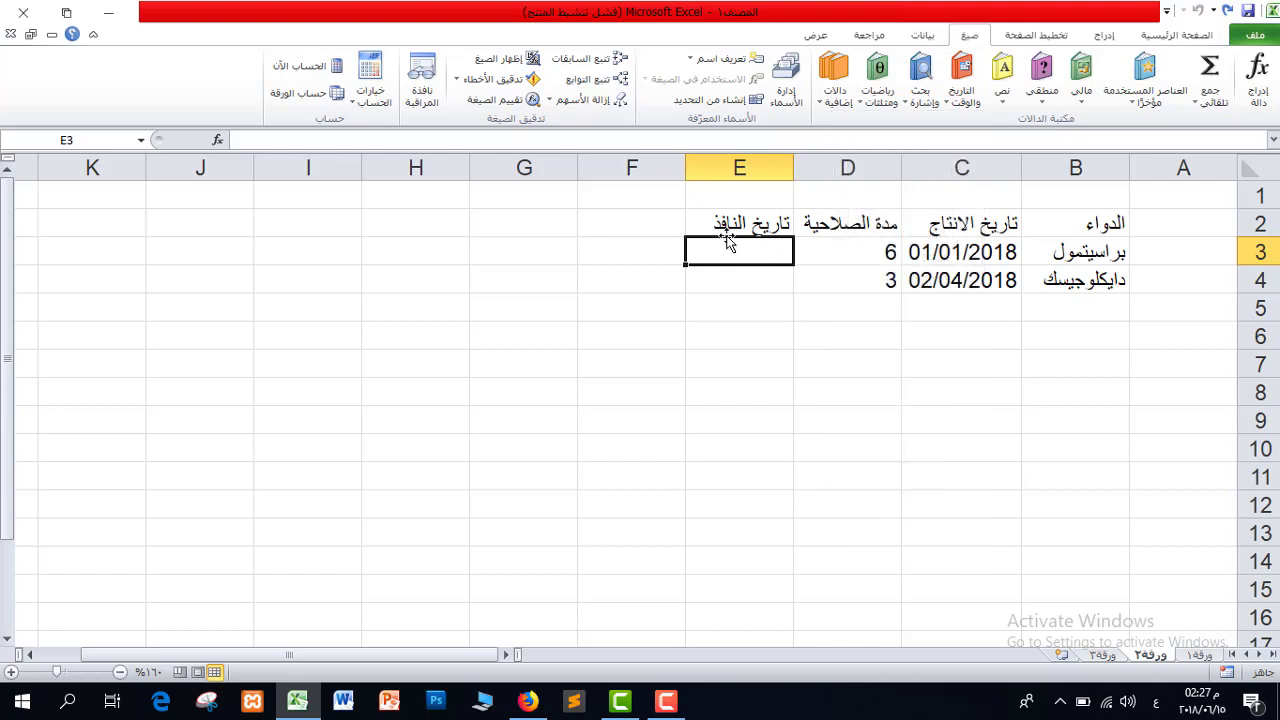
pyautogui.click(964, 97)
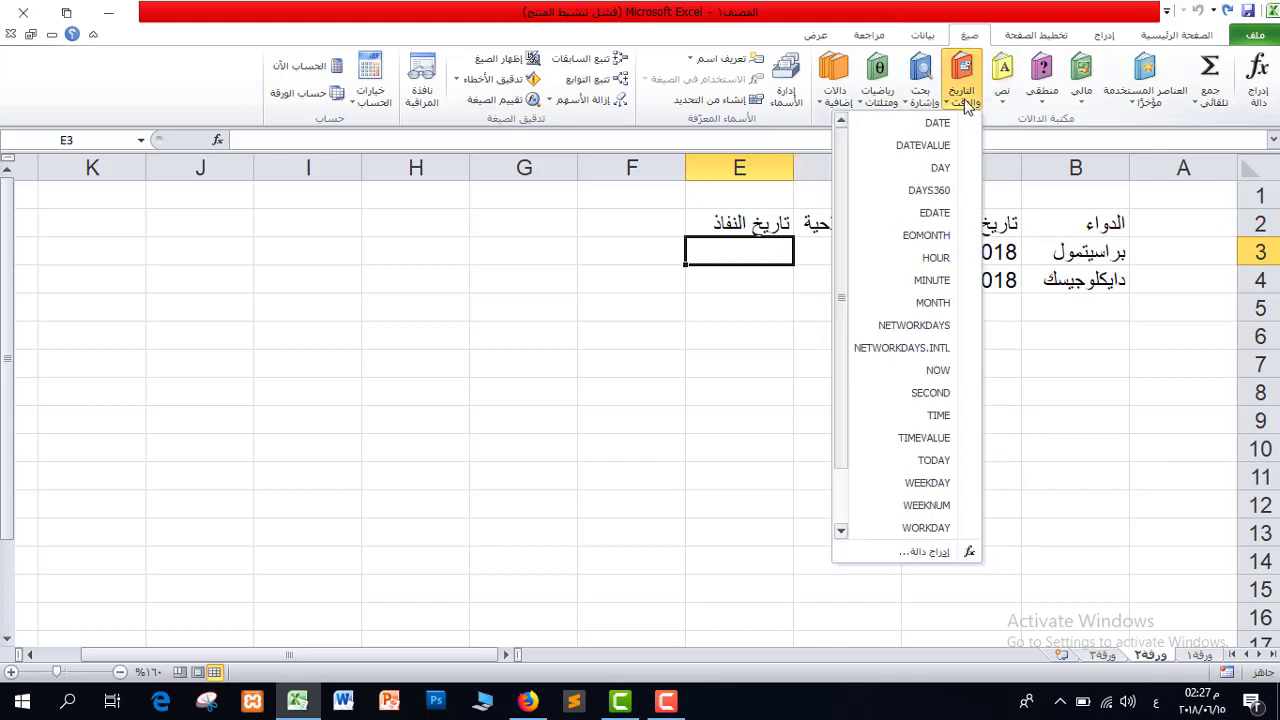
pyautogui.click(934, 213)
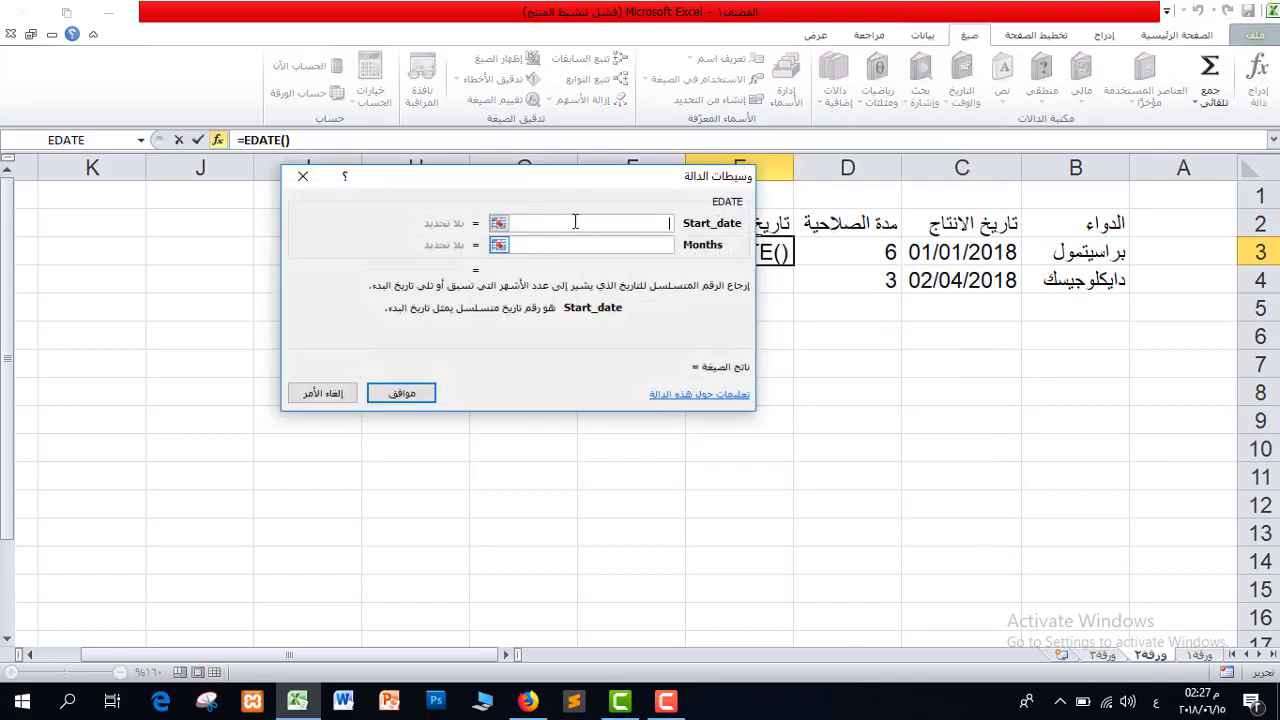
pyautogui.moveTo(537, 194); pyautogui.dragTo(413, 248)
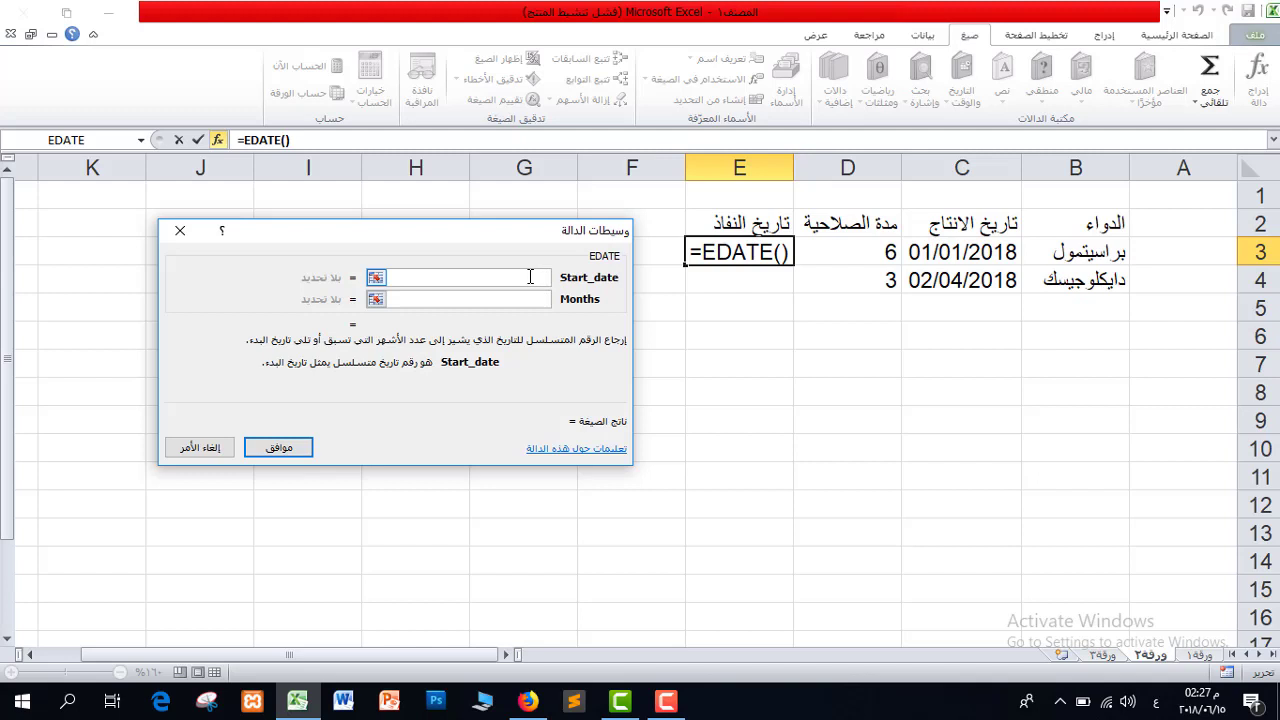
pyautogui.click(972, 252)
pyautogui.click(486, 299)
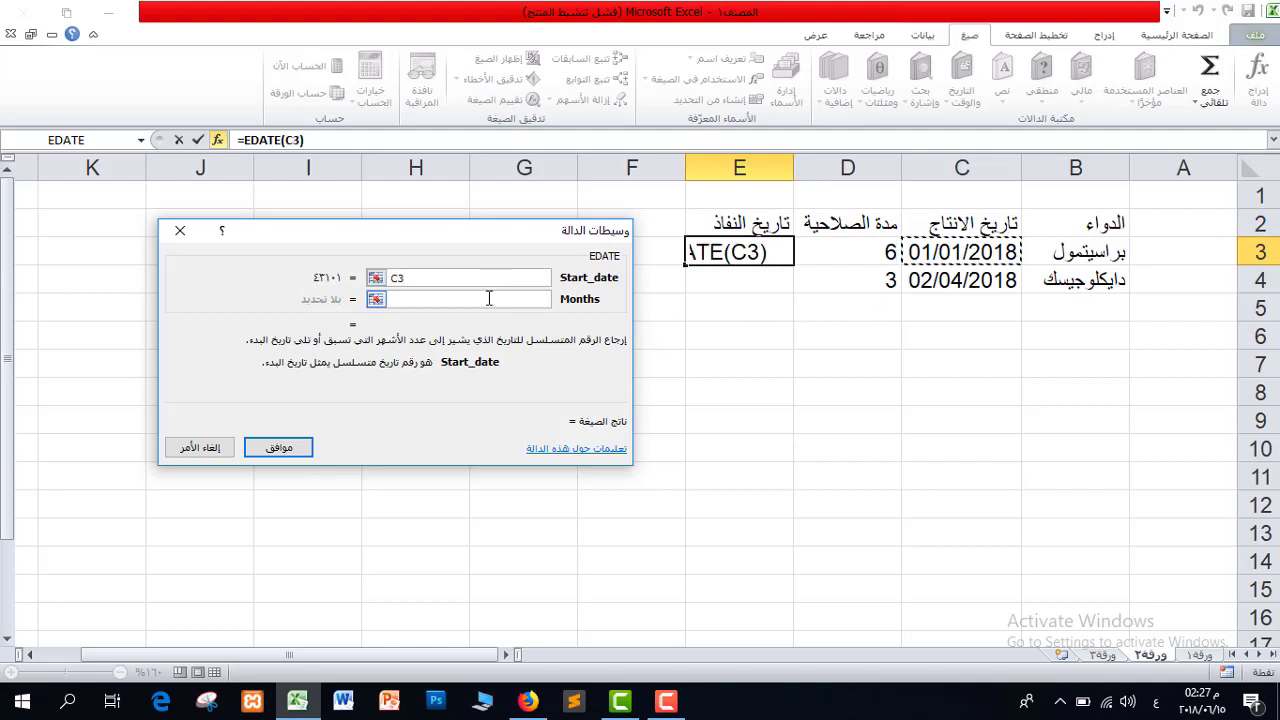
pyautogui.click(866, 258)
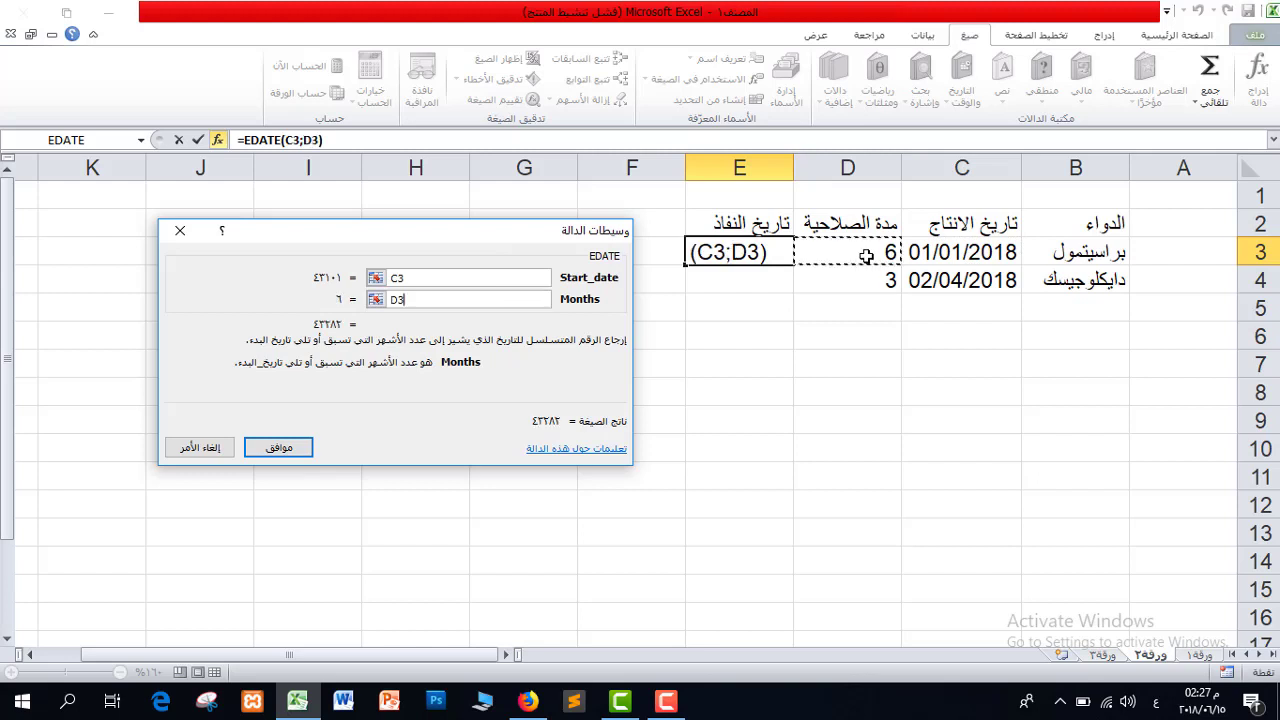
pyautogui.click(276, 449)
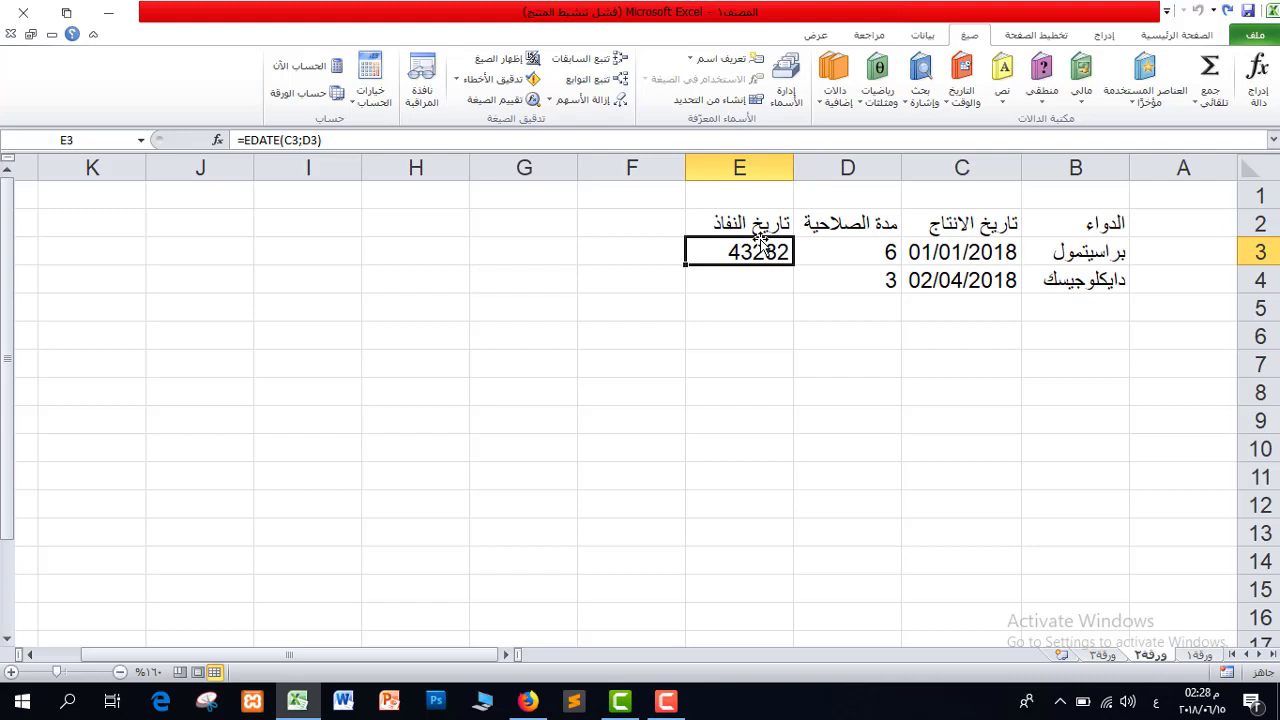
# - Format the expiry result in E3 as a short date (تاريخ مختصر)
pyautogui.click(1200, 34)
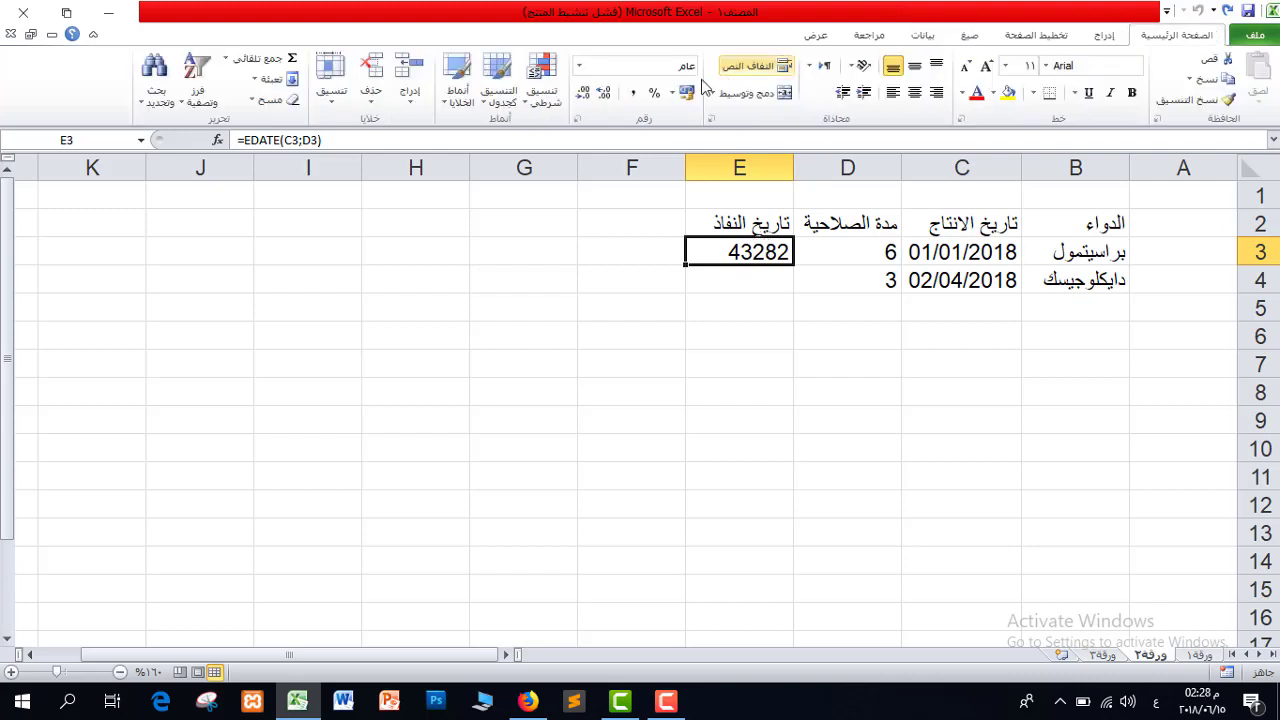
pyautogui.click(578, 66)
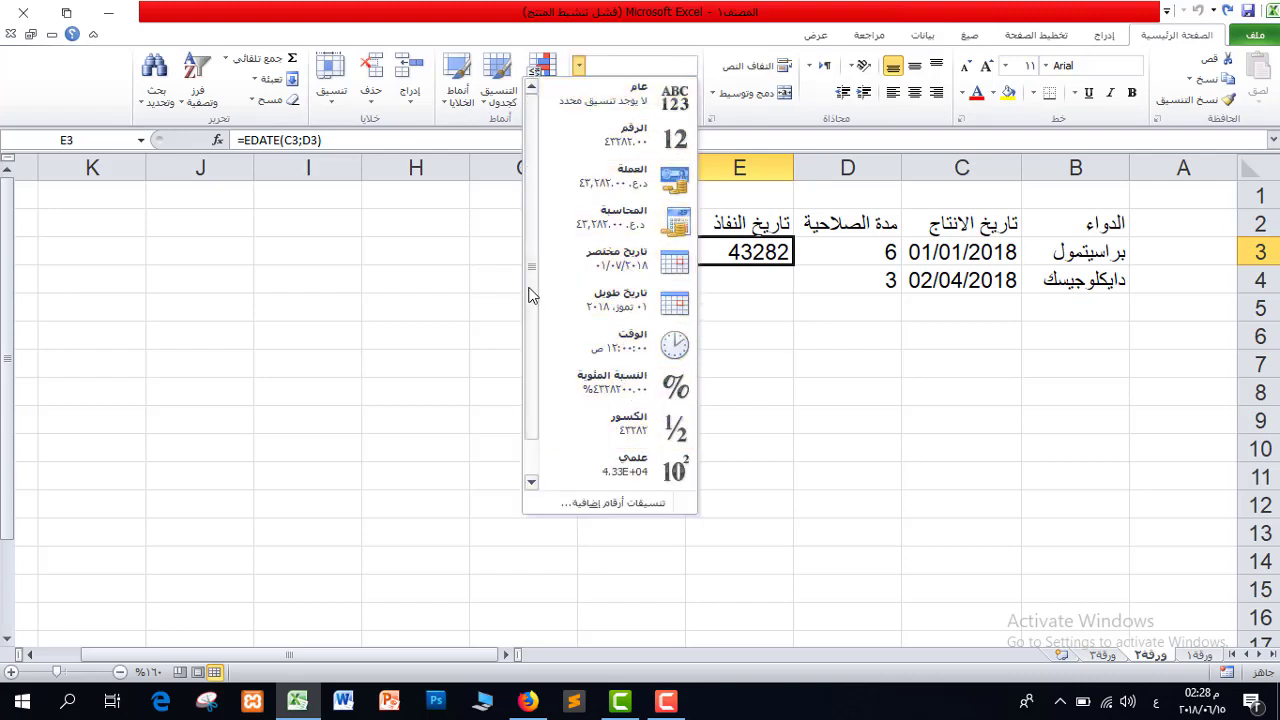
pyautogui.click(600, 258)
pyautogui.click(740, 280)
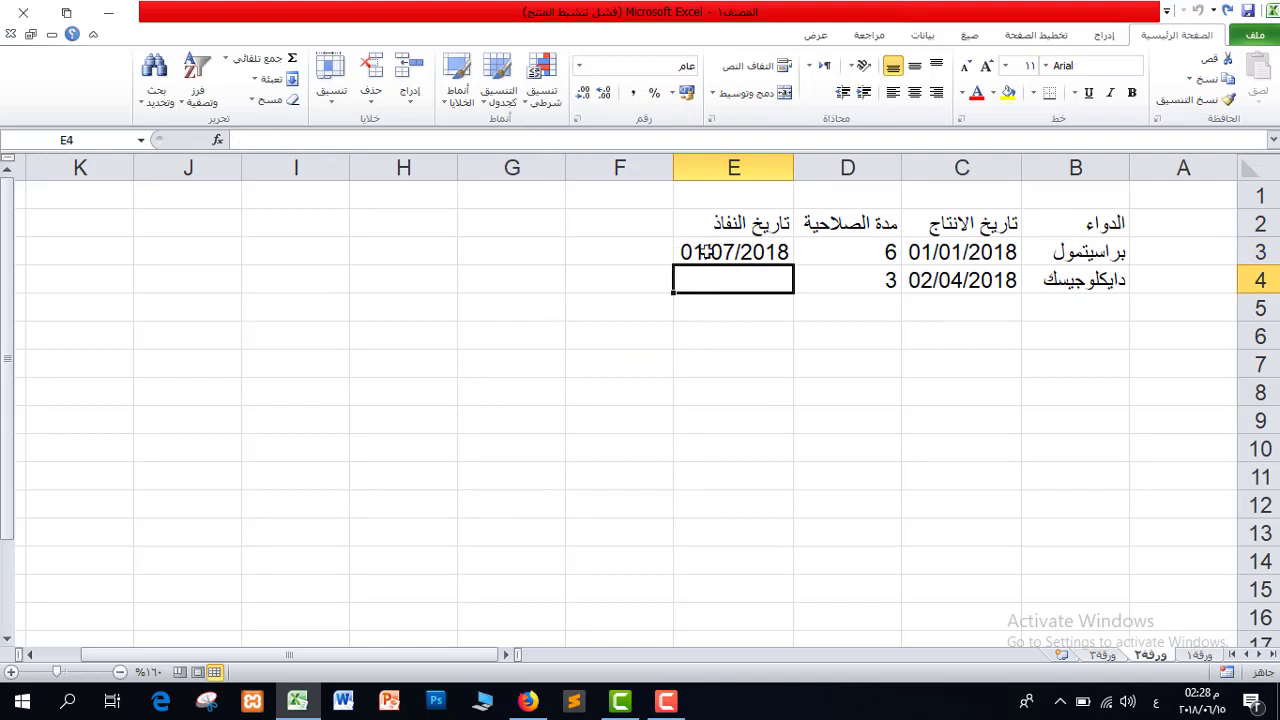
pyautogui.click(850, 260)
pyautogui.click(988, 256)
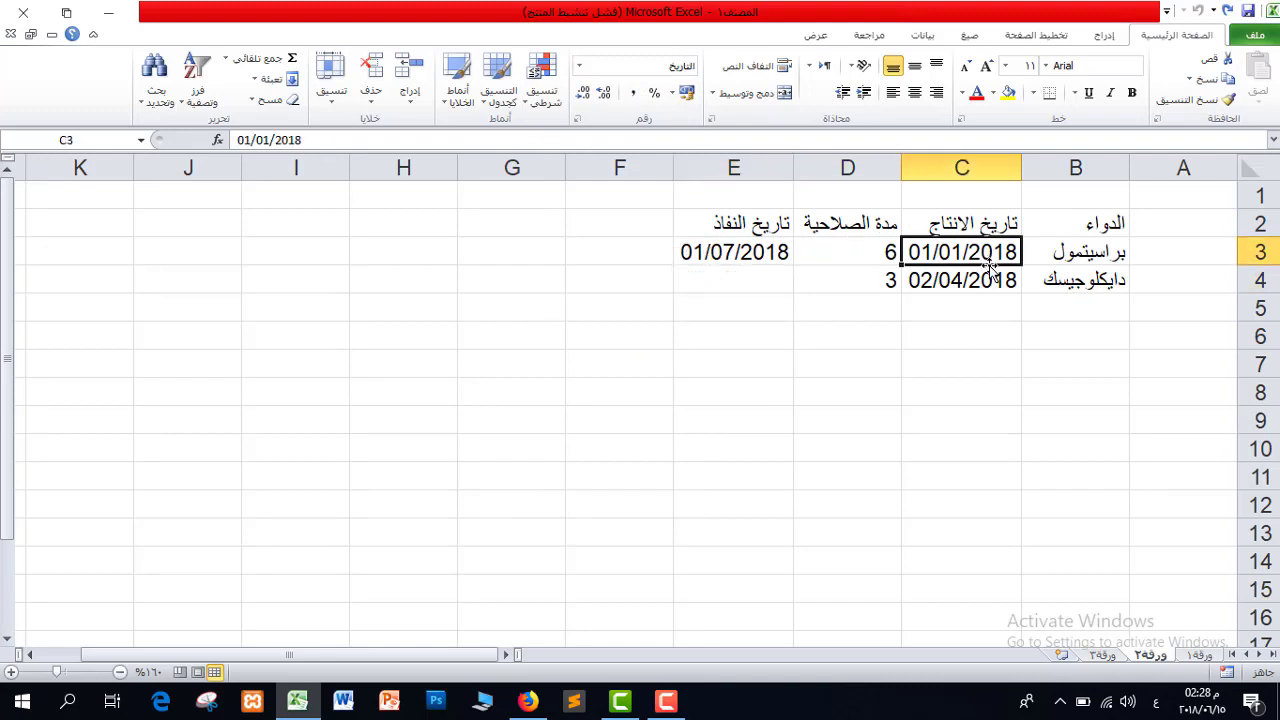
pyautogui.click(700, 262)
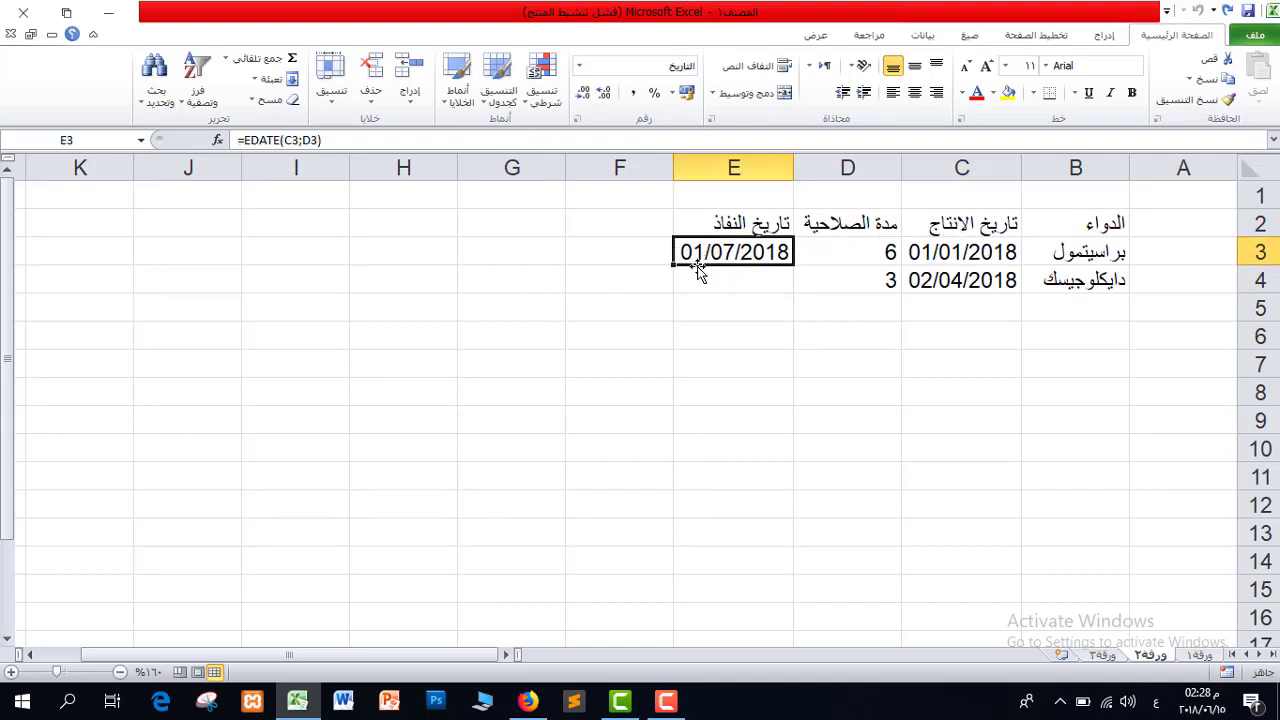
pyautogui.click(760, 288)
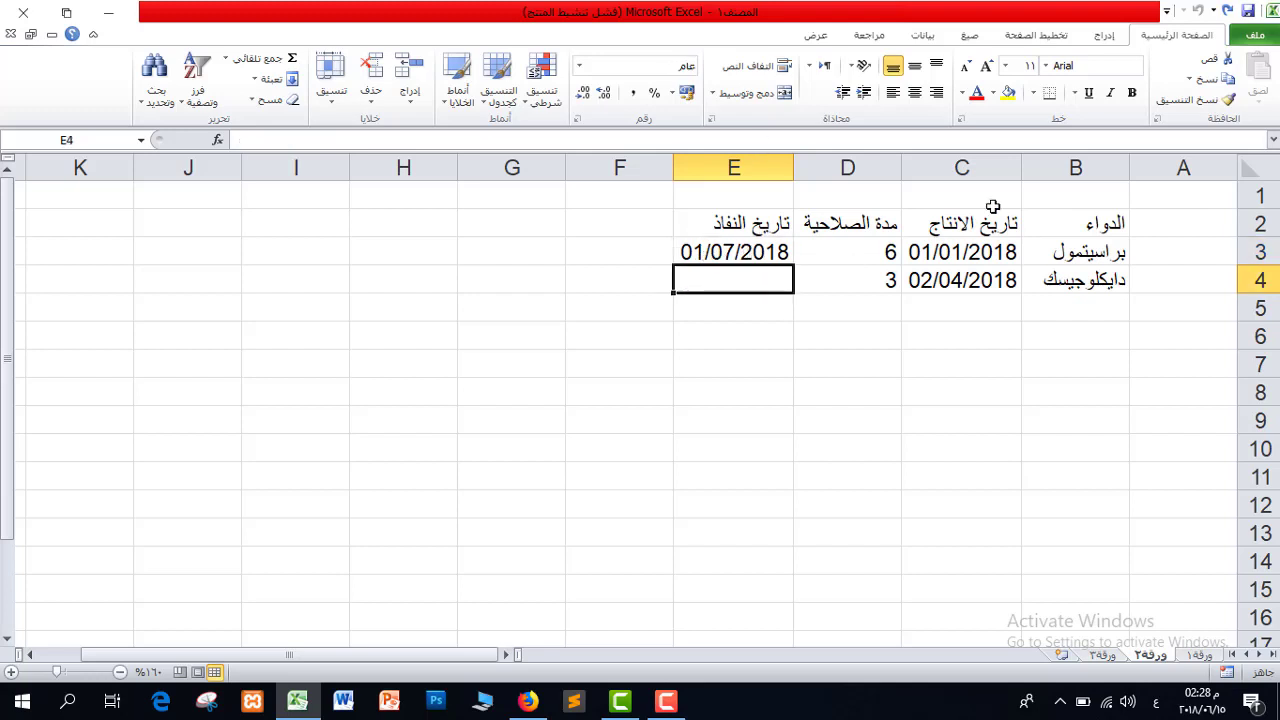
# - Try to copy the expiry formula from E3 down to E4, and undo the fill
pyautogui.click(690, 250)
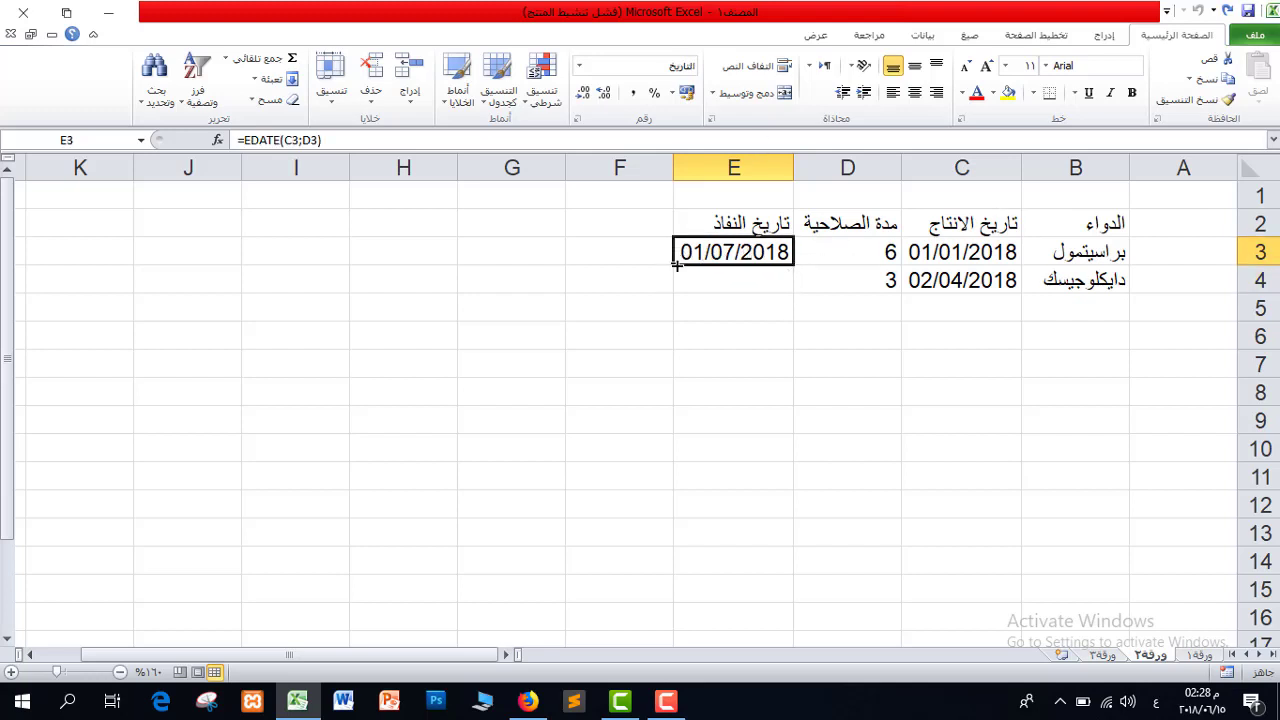
pyautogui.moveTo(675, 262); pyautogui.dragTo(720, 289)
pyautogui.hotkey('ctrl', 'z')
# - Calculate the second medicine's expiry date in E4 using EDATE with C4 as Start_date and D4 as Months
pyautogui.click(736, 280)
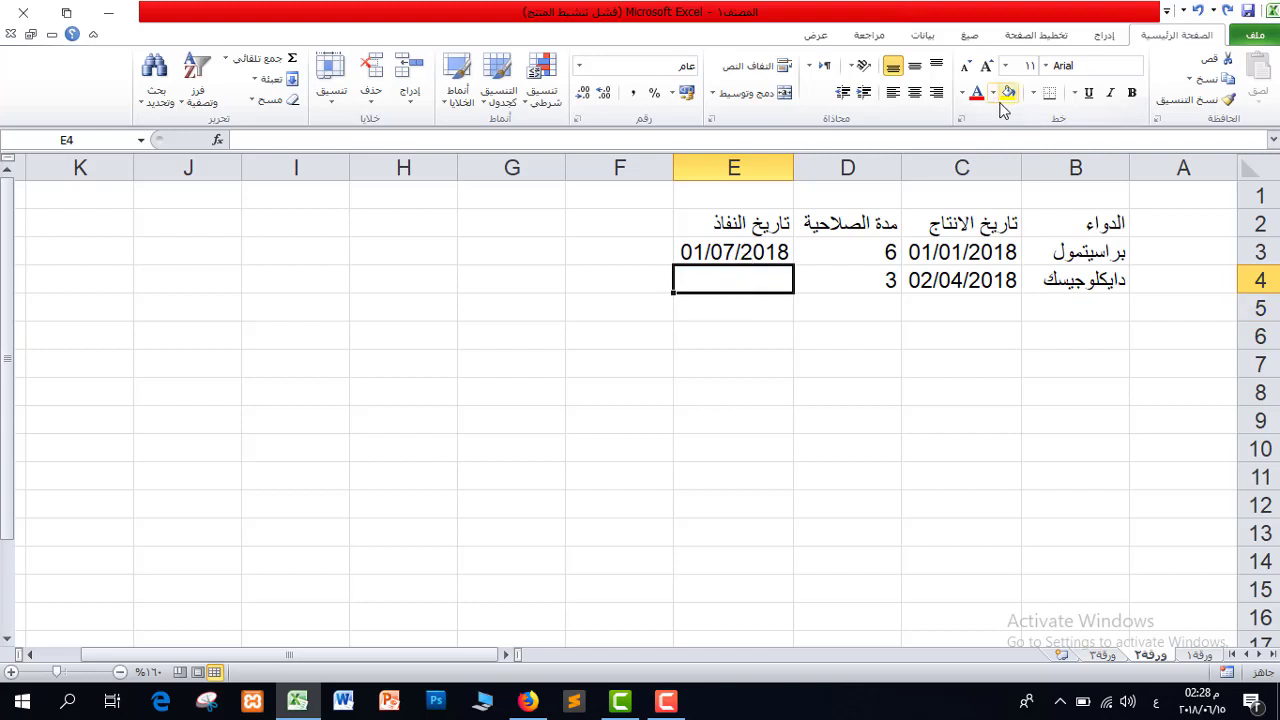
pyautogui.click(970, 36)
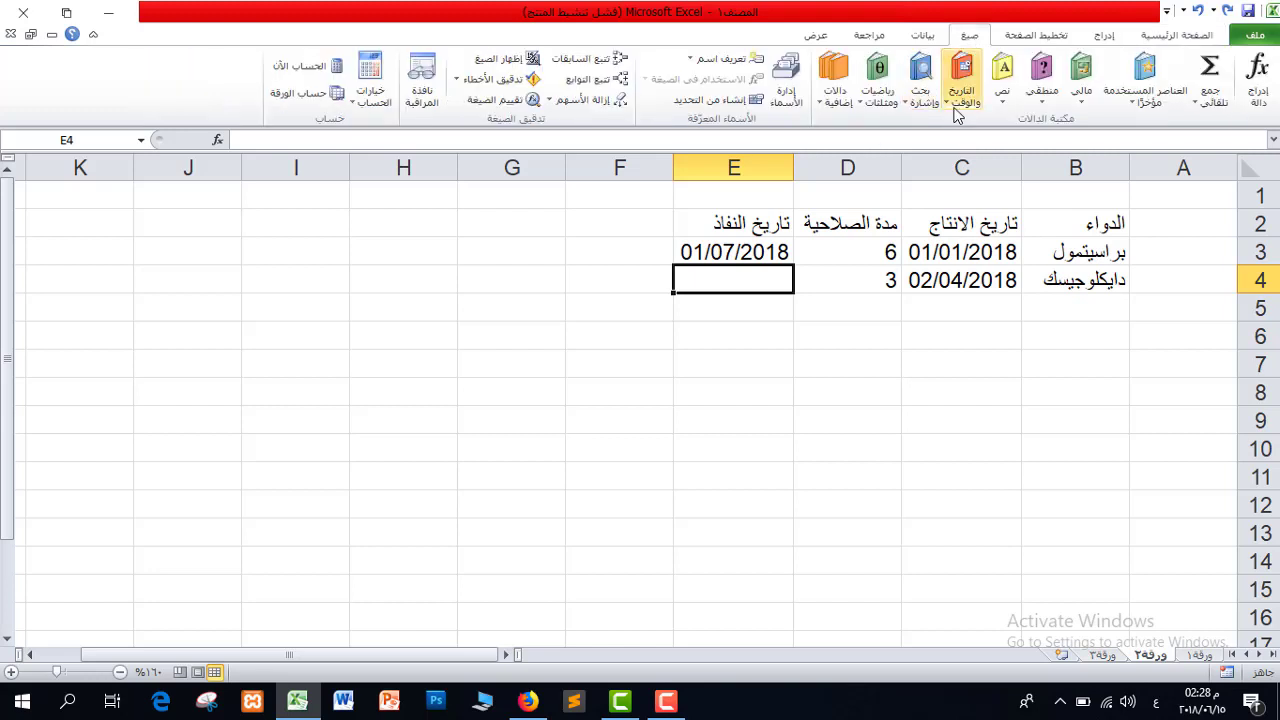
pyautogui.click(962, 92)
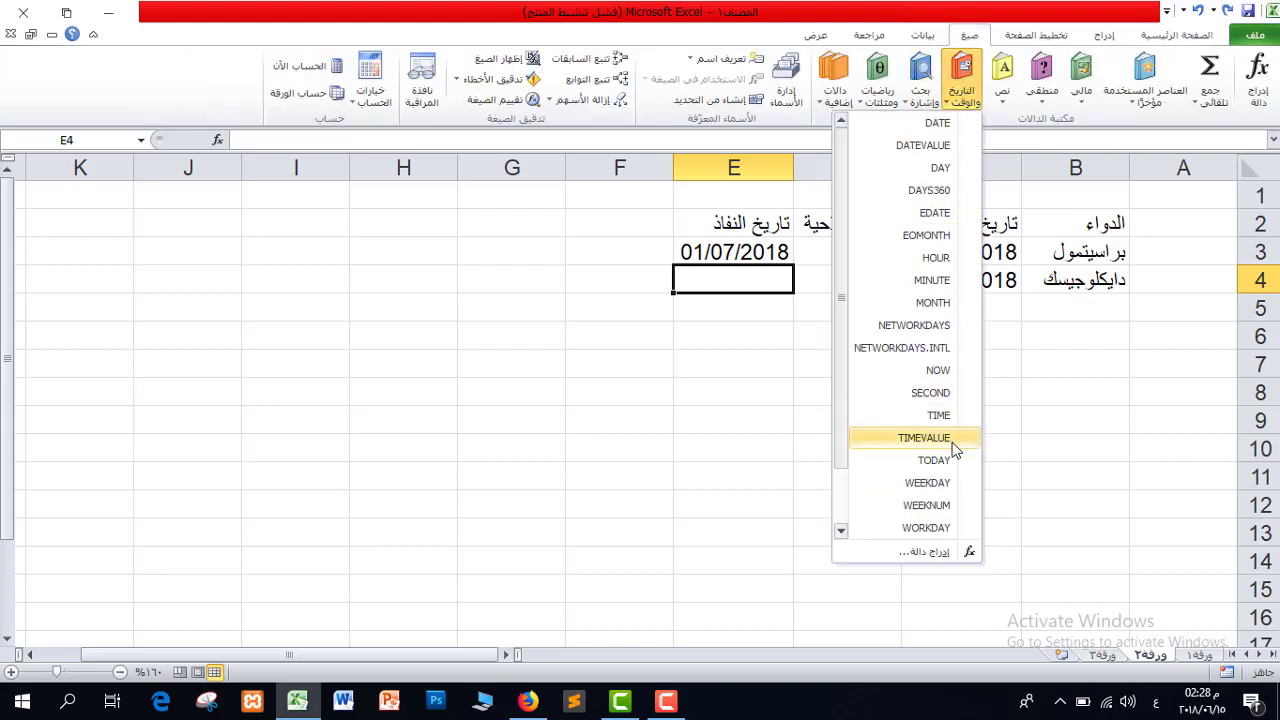
pyautogui.click(932, 212)
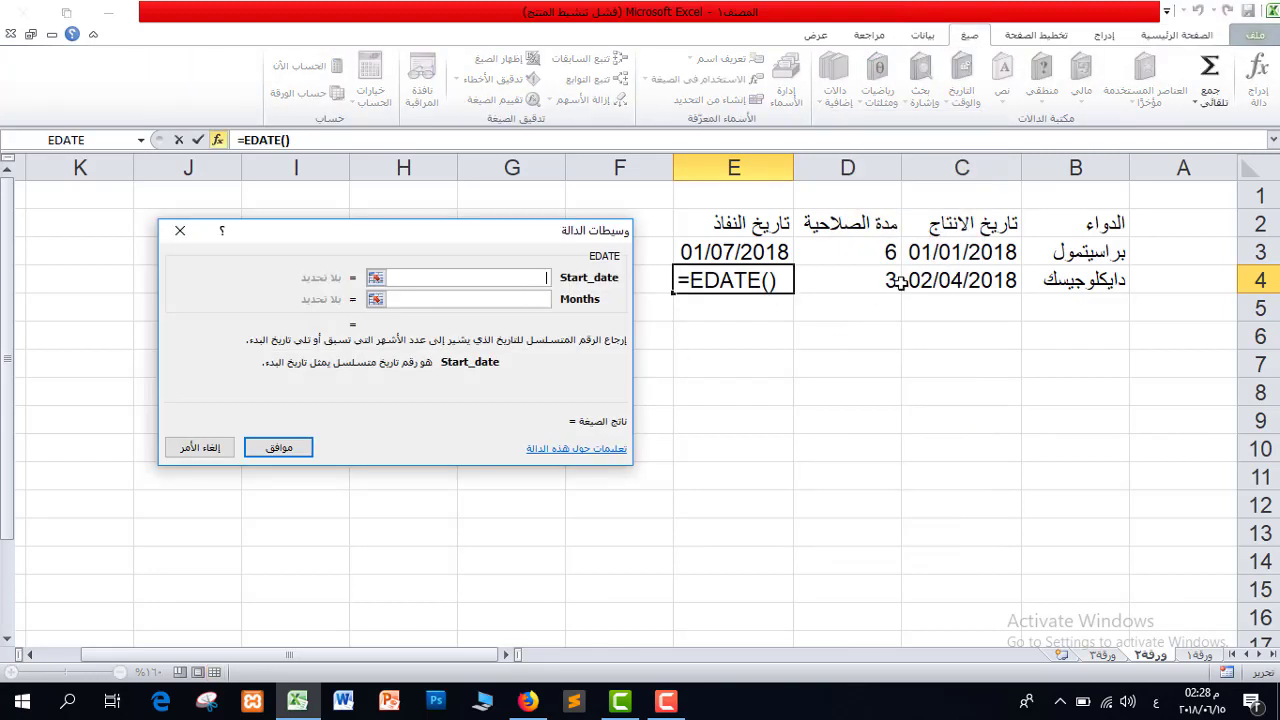
pyautogui.click(962, 281)
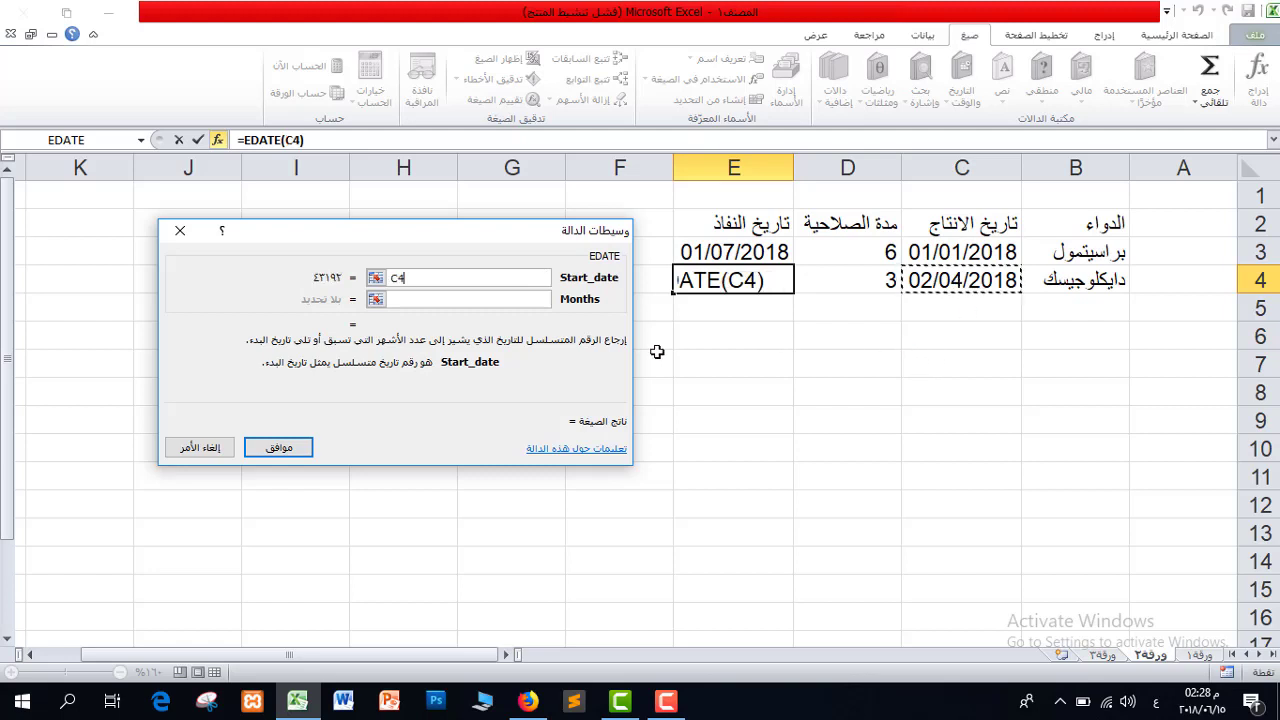
pyautogui.click(489, 298)
pyautogui.click(505, 297)
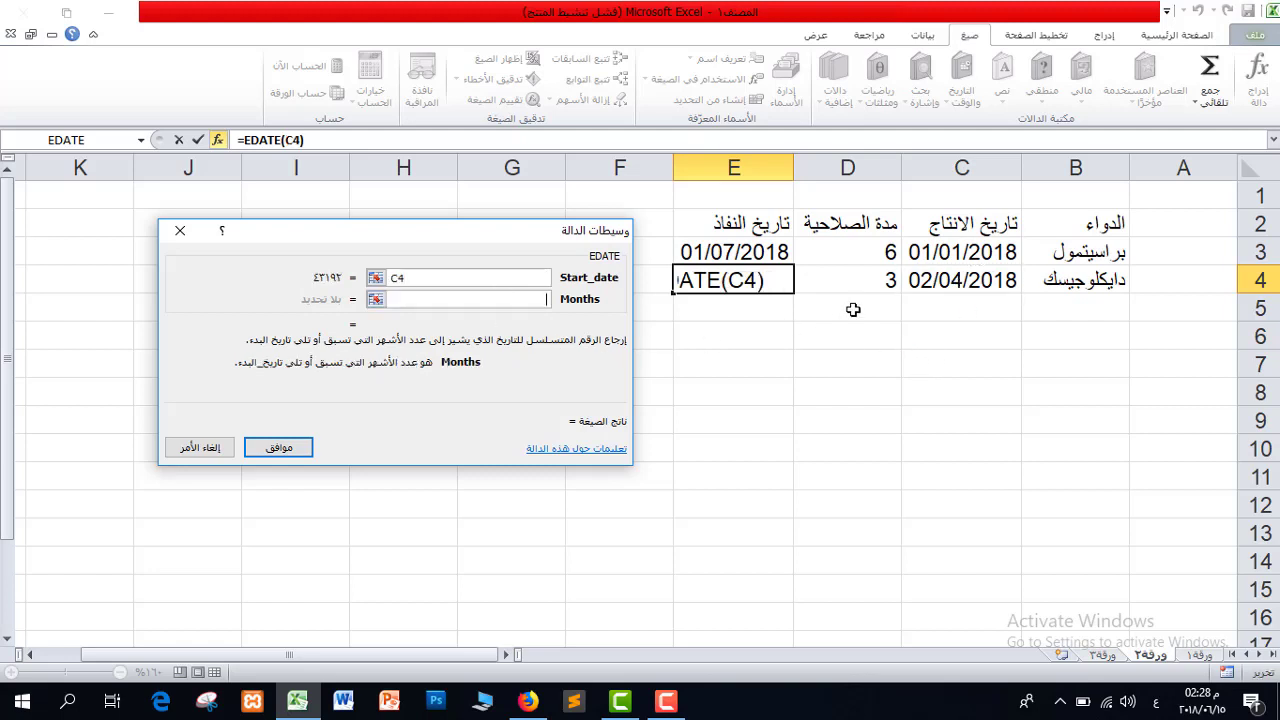
pyautogui.click(872, 282)
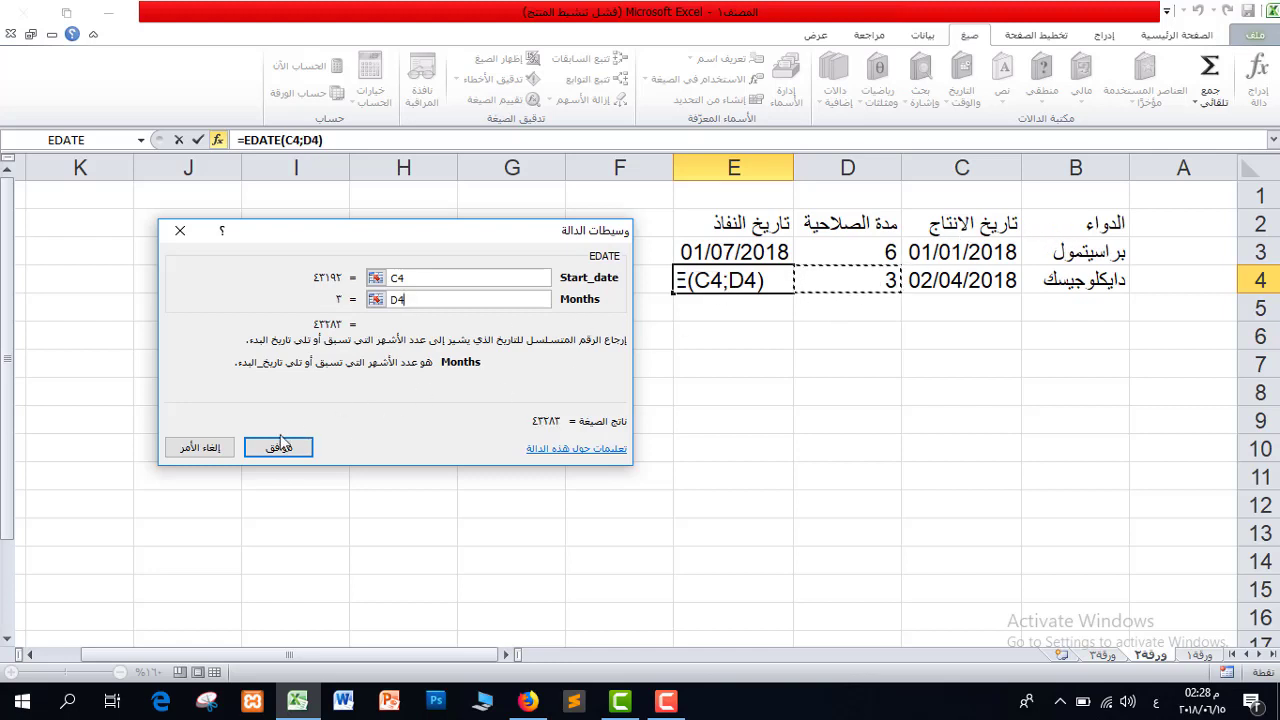
pyautogui.click(279, 447)
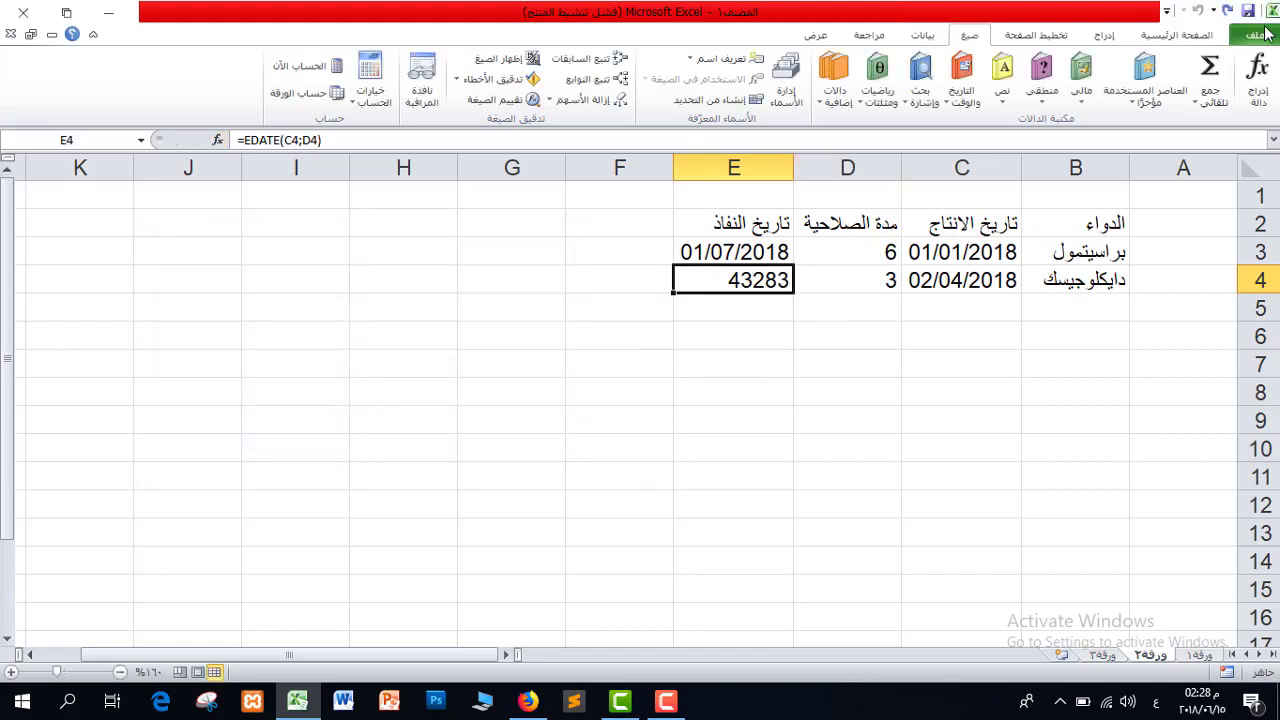
# - Format the expiry result in E4 as a short date (تاريخ مختصر)
pyautogui.click(1176, 35)
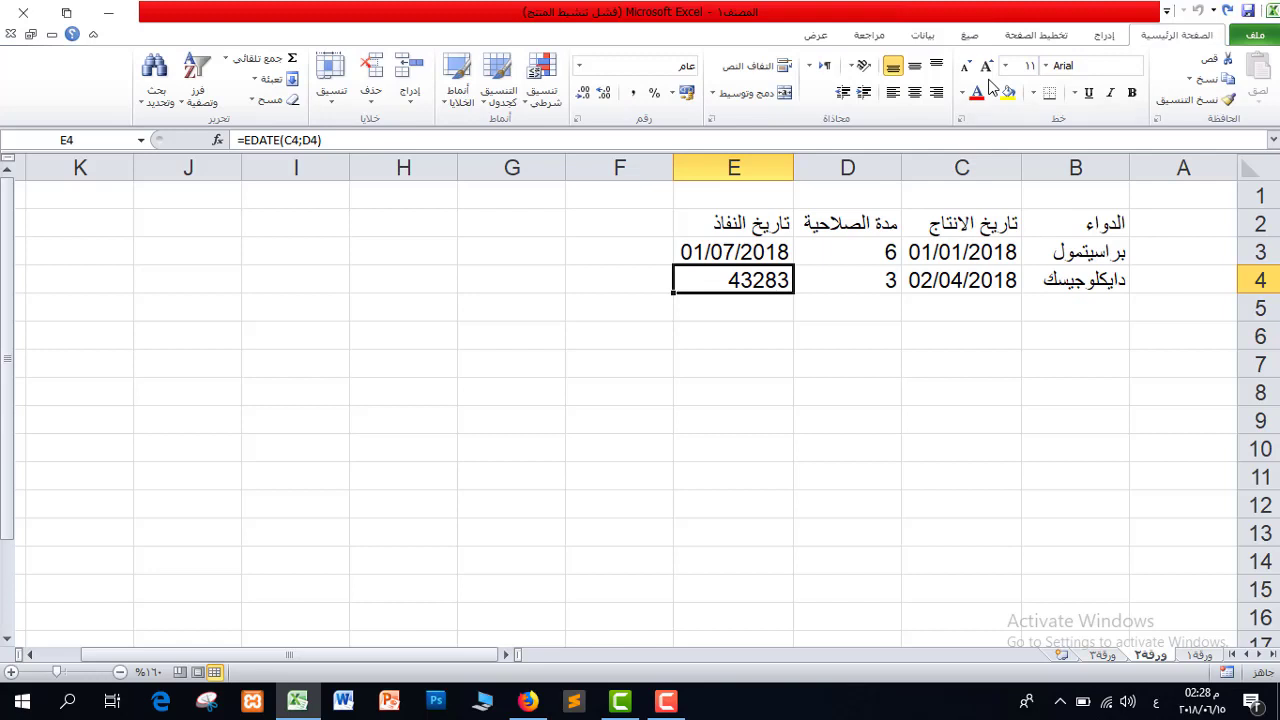
pyautogui.click(580, 66)
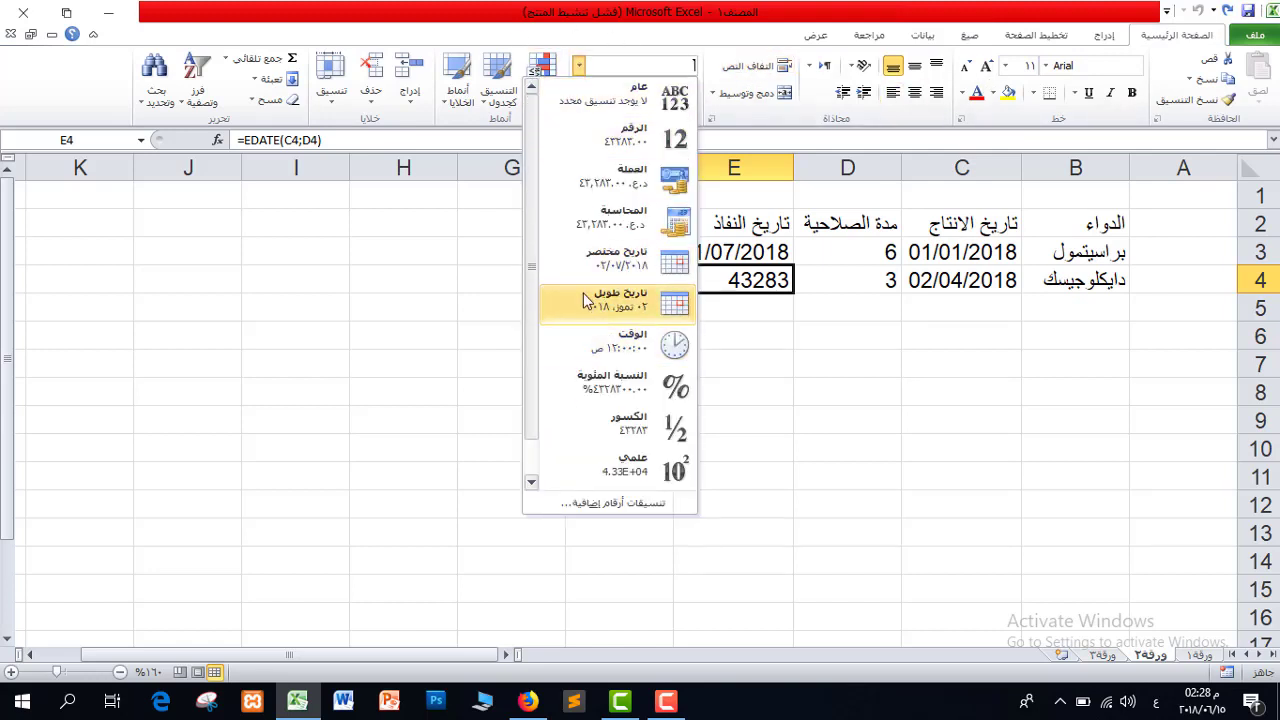
pyautogui.click(615, 258)
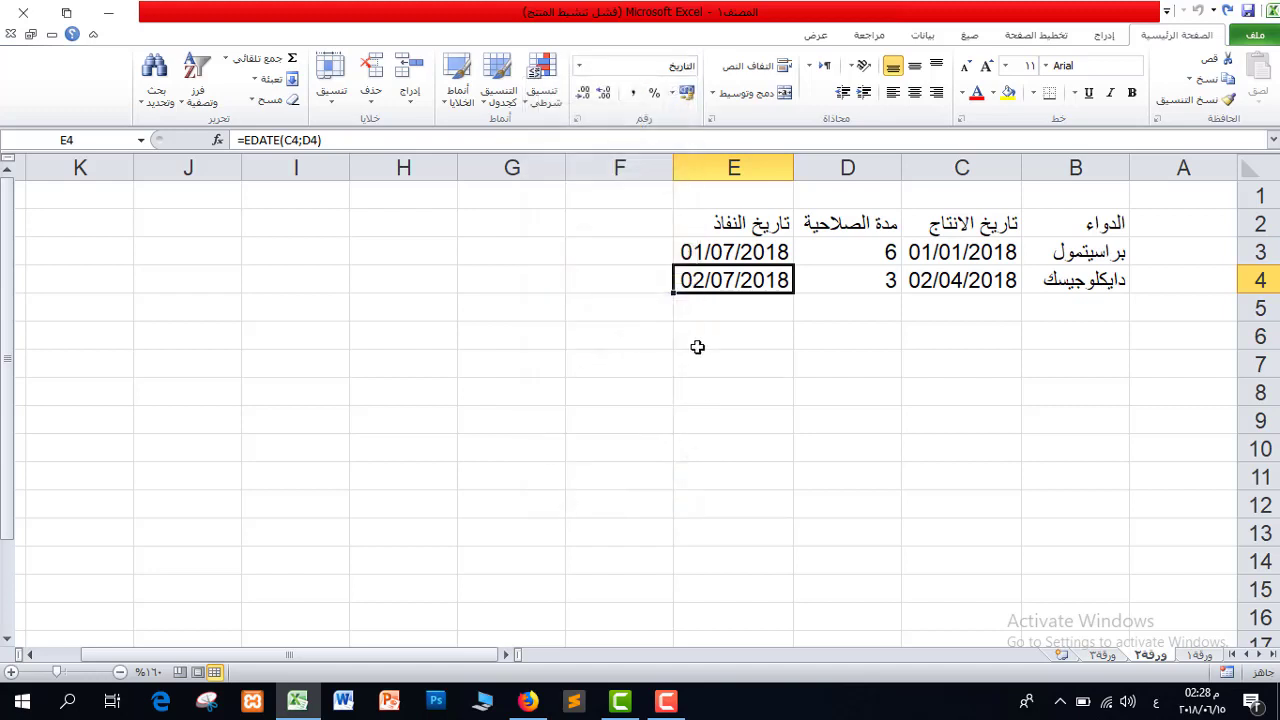
pyautogui.click(665, 338)
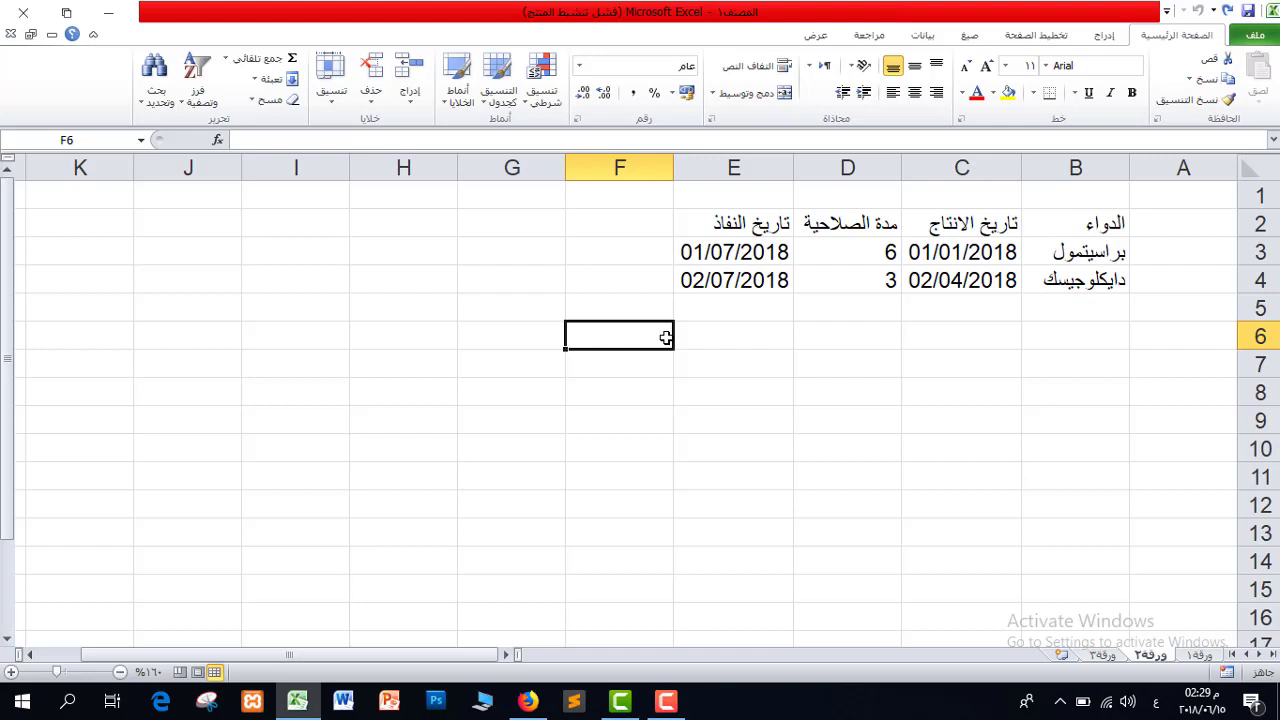
# - Fill row 5 with the medicine اسبرين, production date 15/6/2018 and a validity period of 1
pyautogui.click(1071, 301)
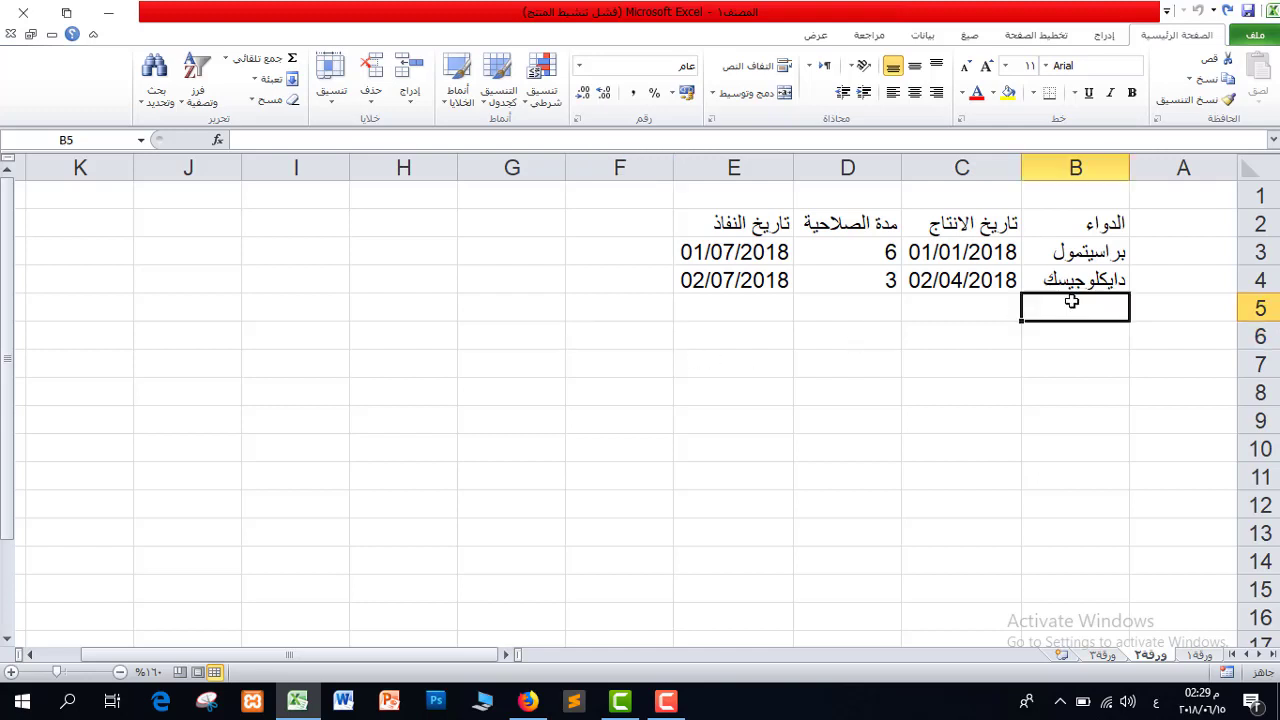
pyautogui.write('اسب')
pyautogui.write('رين')
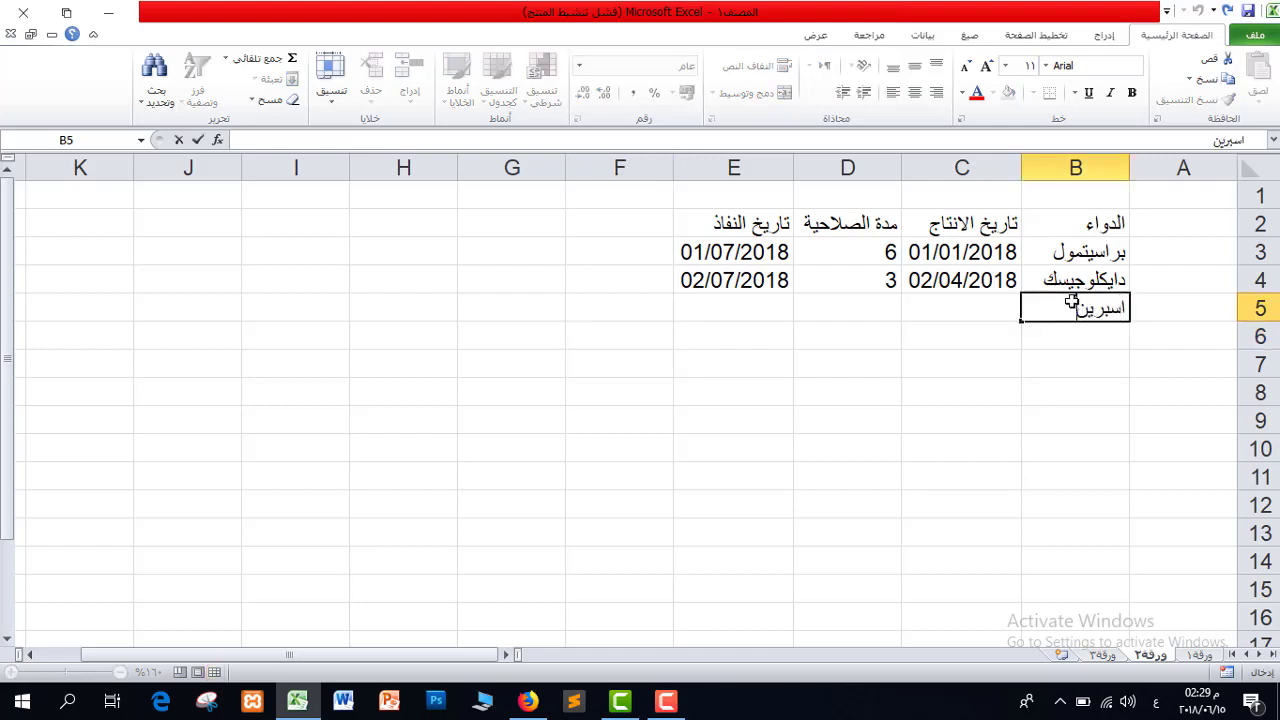
pyautogui.click(960, 302)
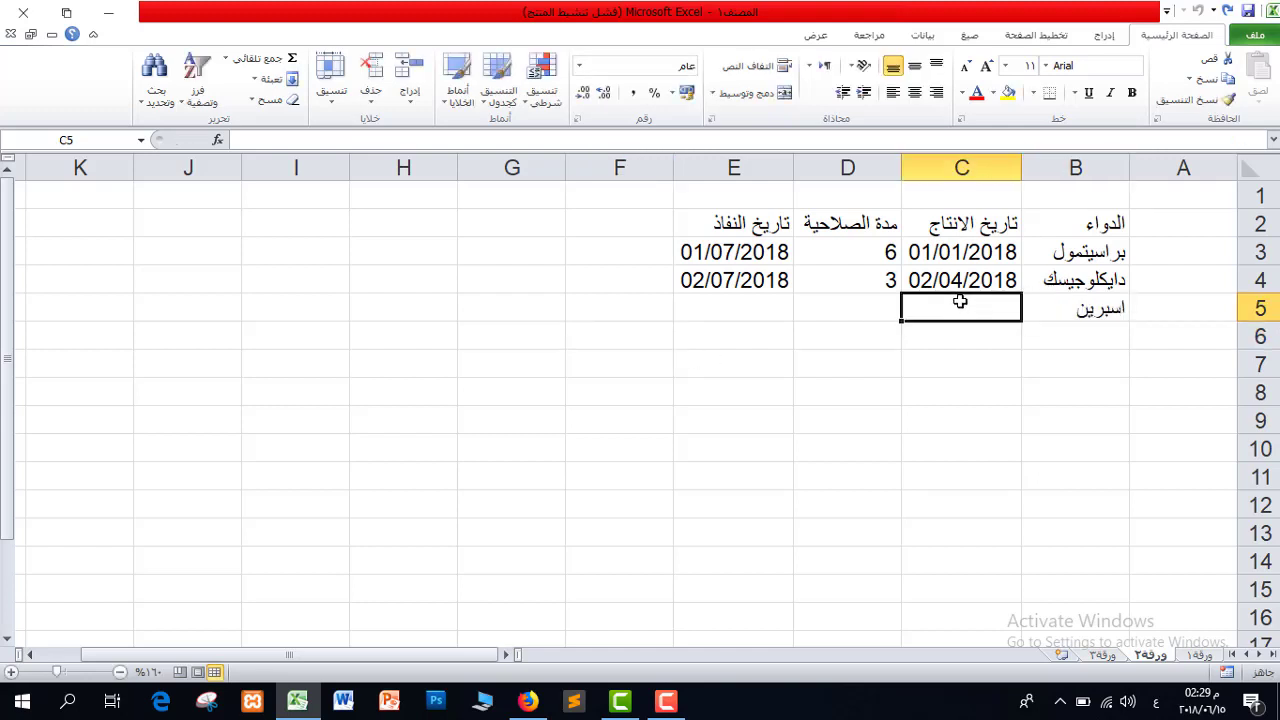
pyautogui.write('15/6/2')
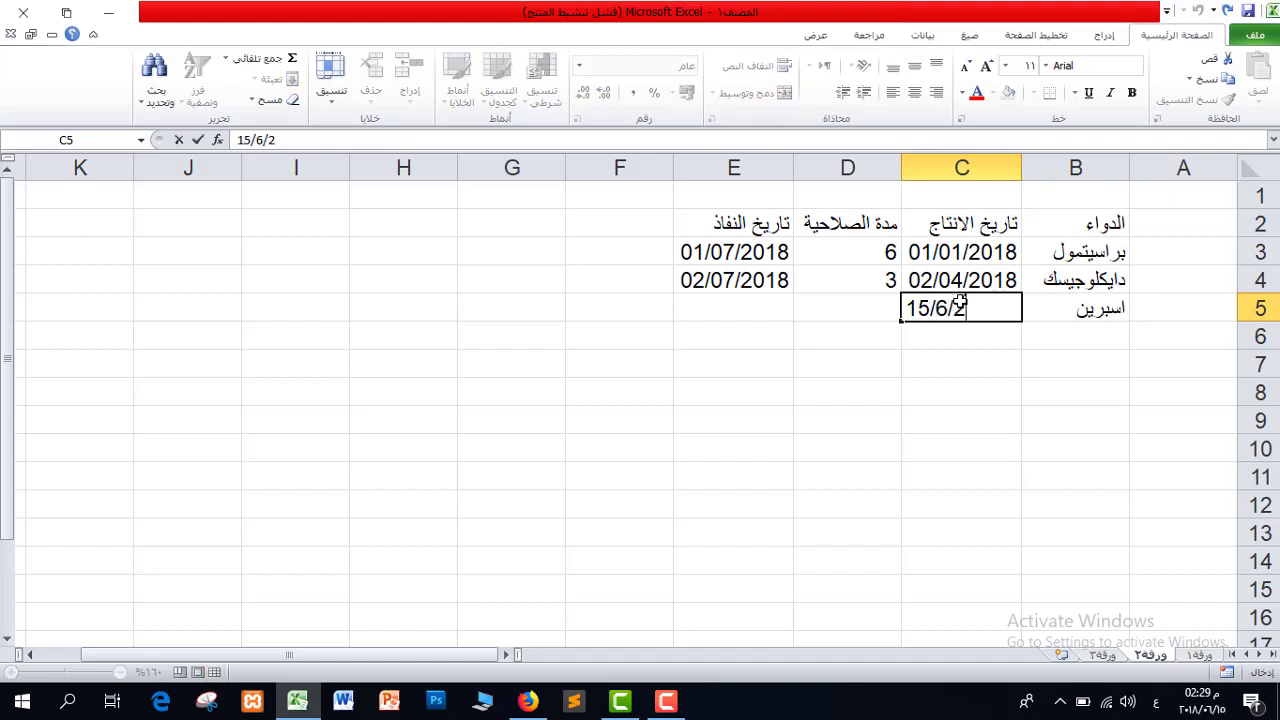
pyautogui.write('018')
pyautogui.press('Tab')
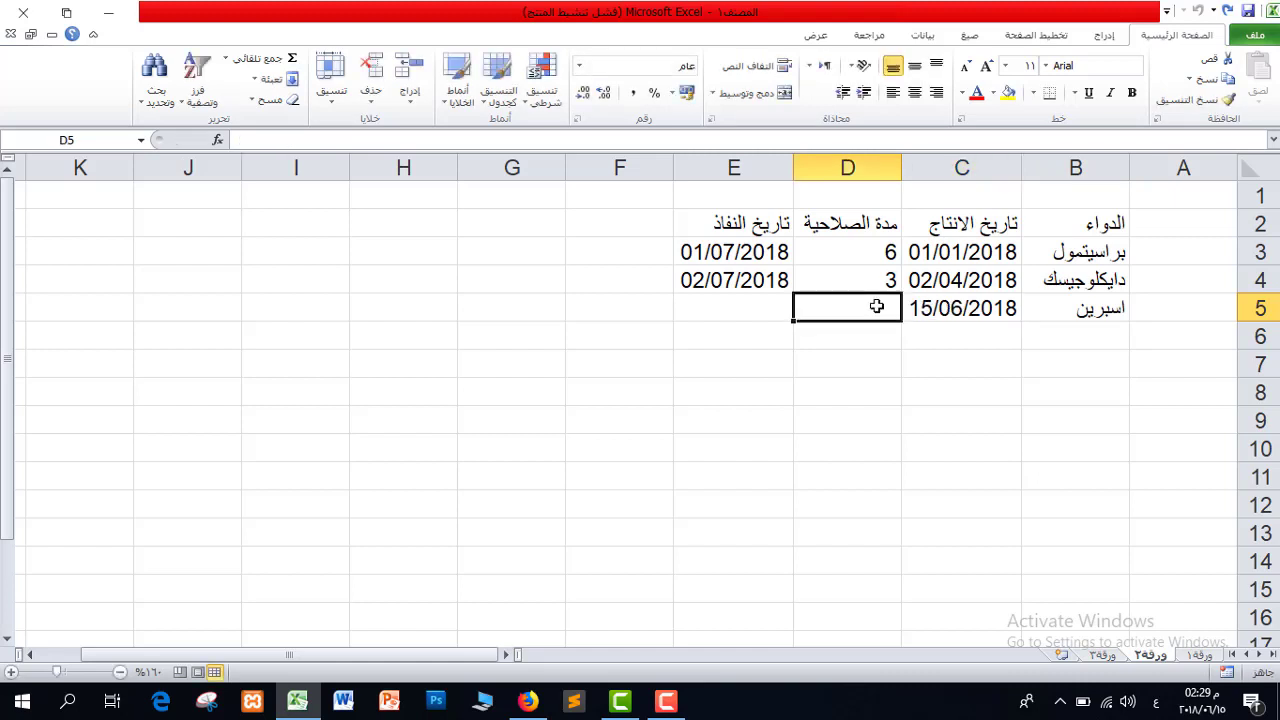
pyautogui.write('1')
pyautogui.press('Tab')
# - Copy the EDATE formula from E4 down to E5 for the third medicine's expiry date
pyautogui.click(710, 290)
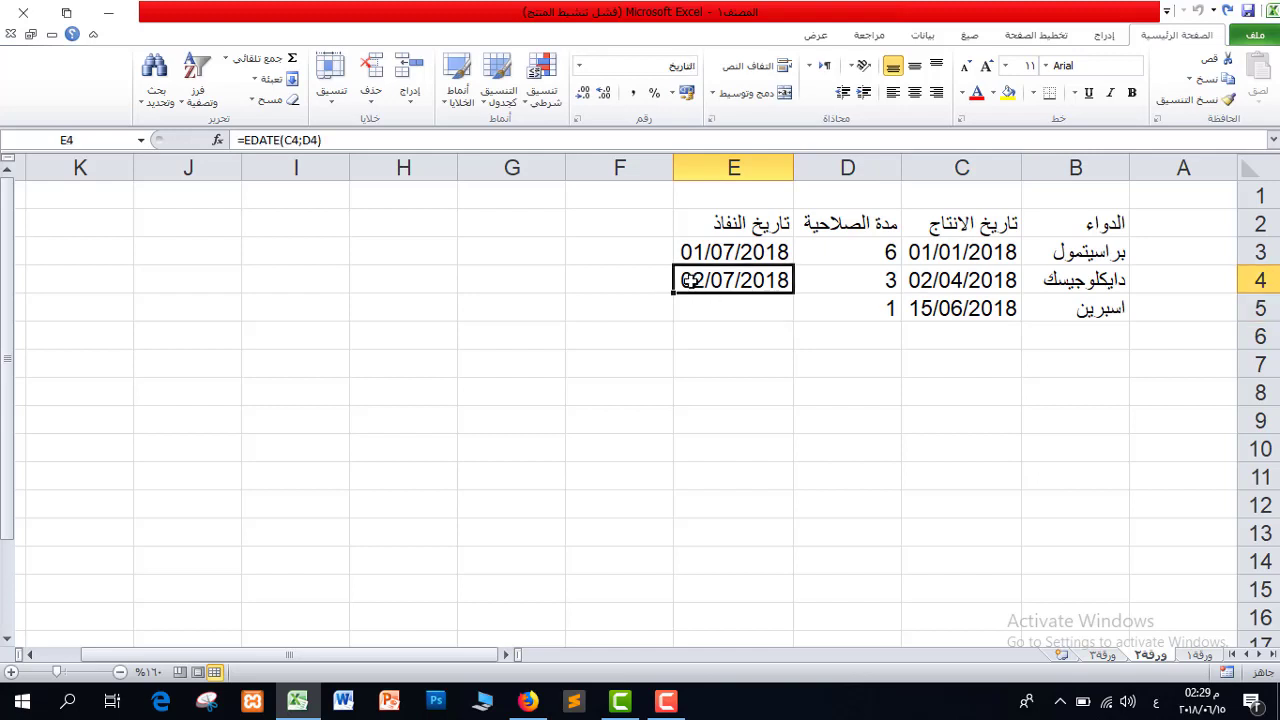
pyautogui.moveTo(674, 294); pyautogui.dragTo(685, 316)
pyautogui.click(729, 336)
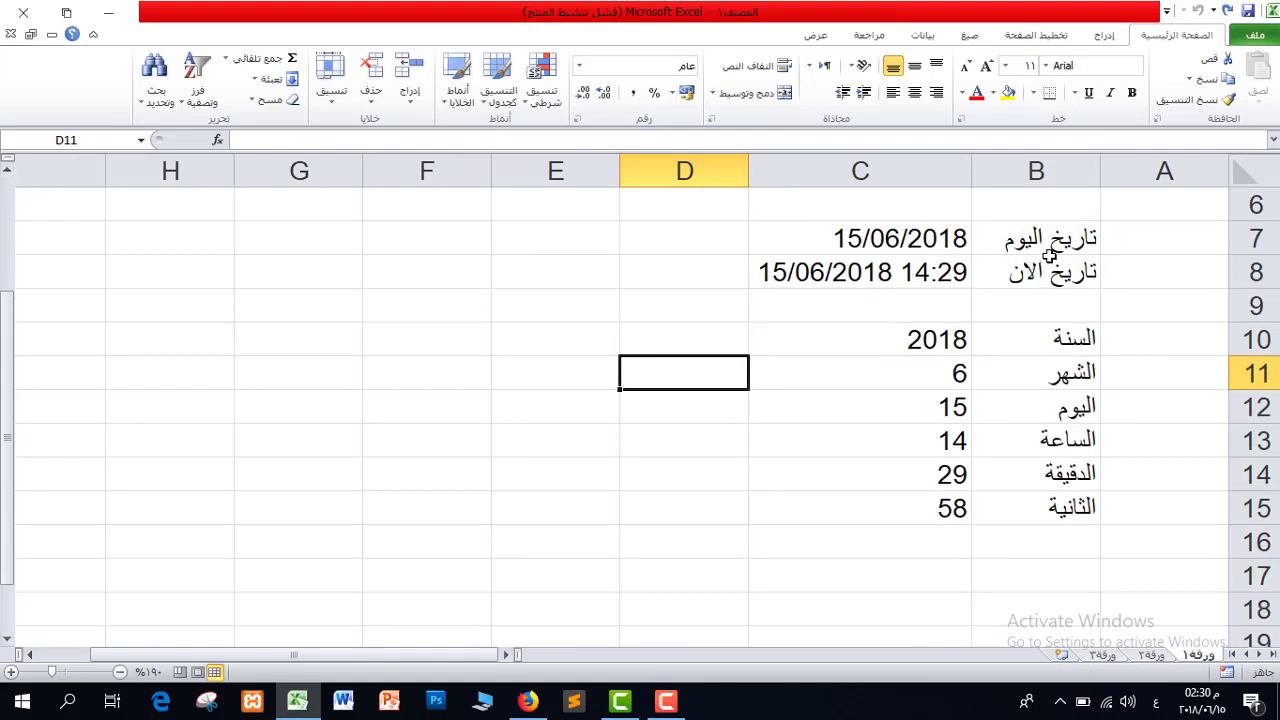
# - Review the today and now formulas in C7 and C8, the date parts in C10:C15, and the list of date and time functions
pyautogui.click(1062, 242)
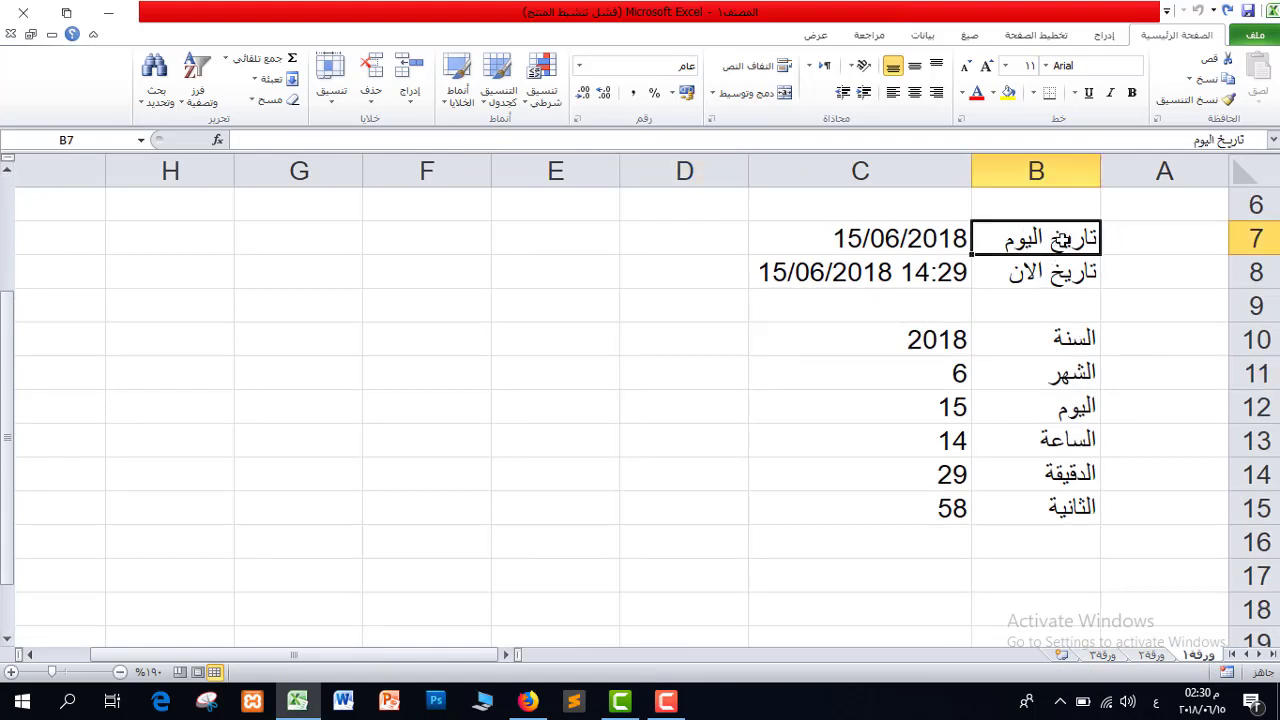
pyautogui.click(903, 241)
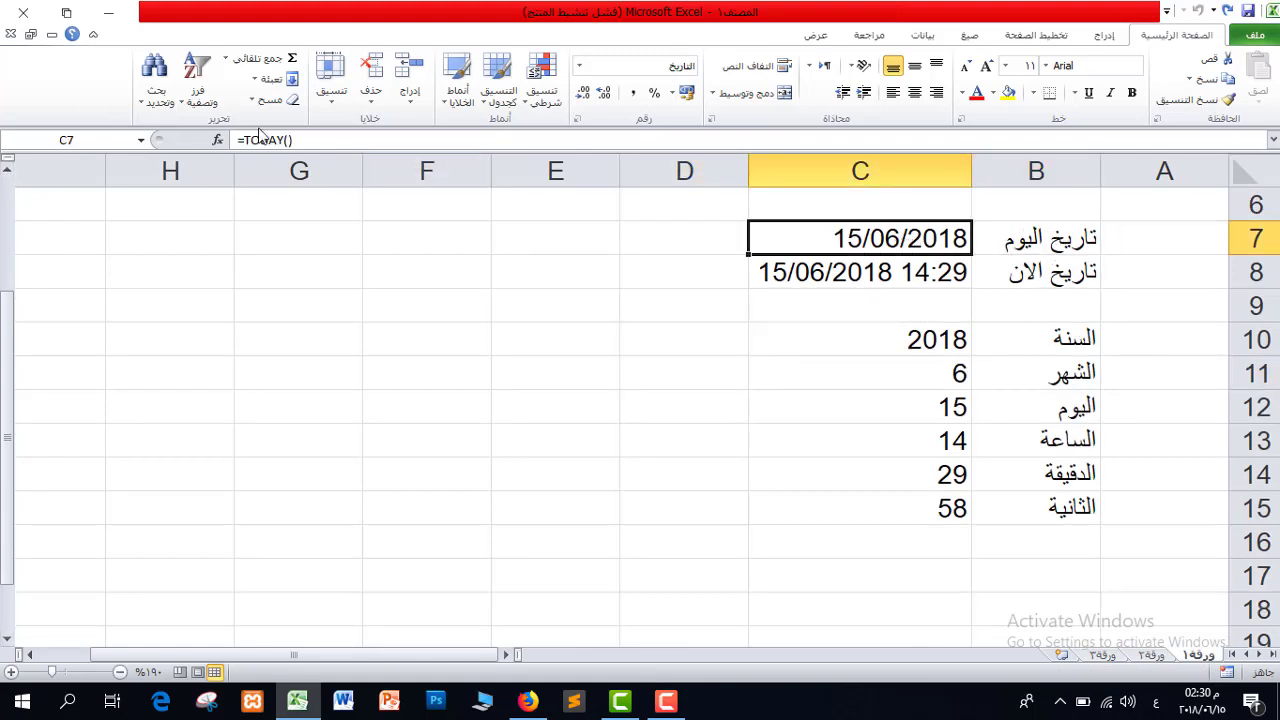
pyautogui.click(1064, 278)
pyautogui.click(928, 280)
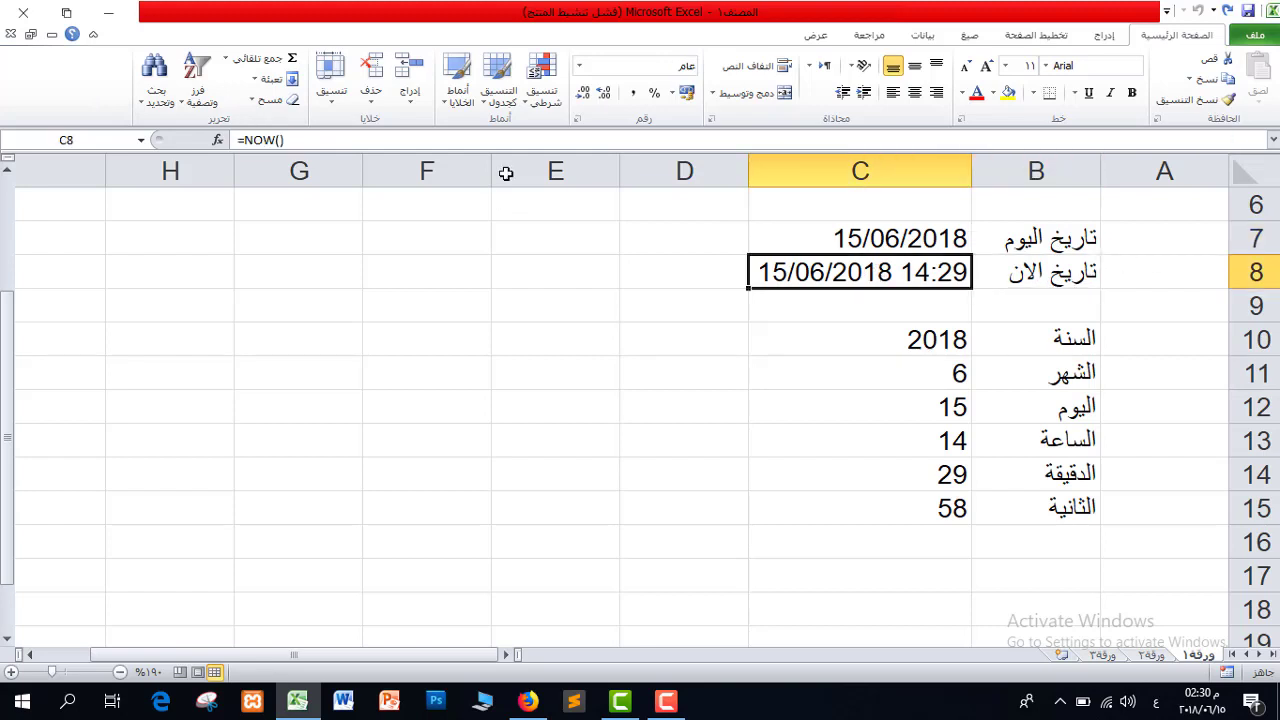
pyautogui.moveTo(926, 339); pyautogui.dragTo(909, 517)
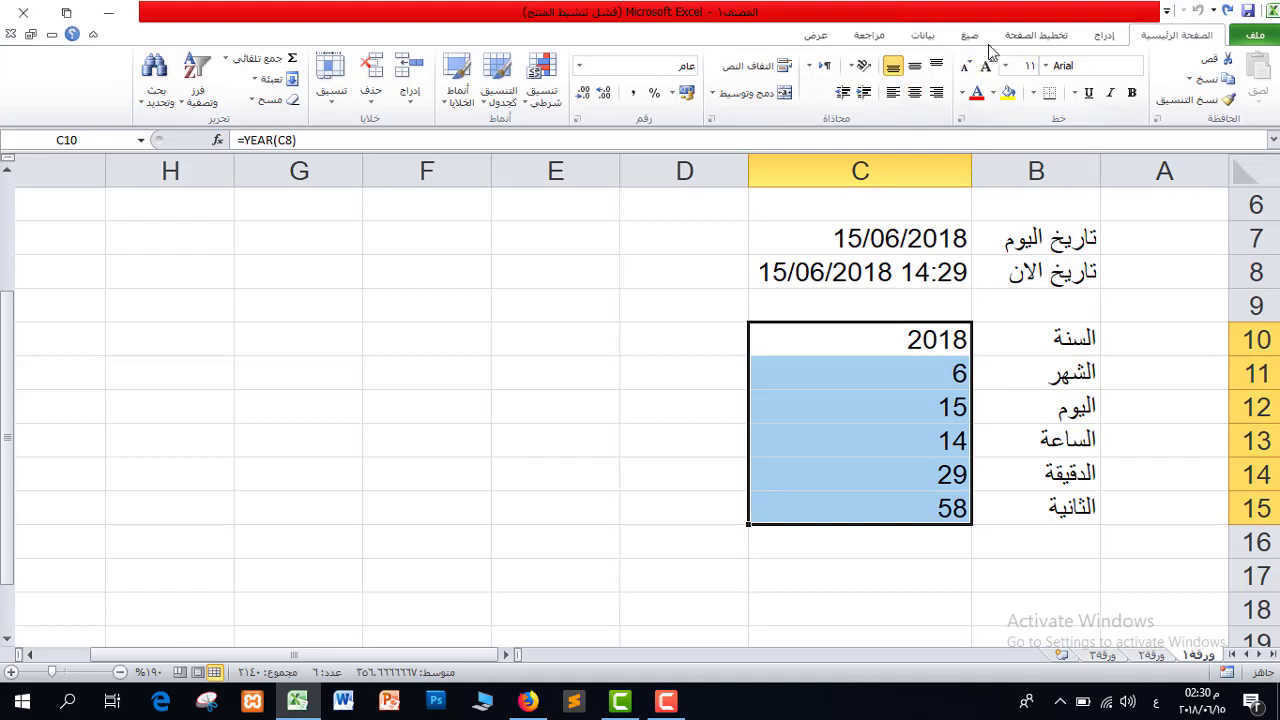
pyautogui.click(969, 35)
pyautogui.click(961, 82)
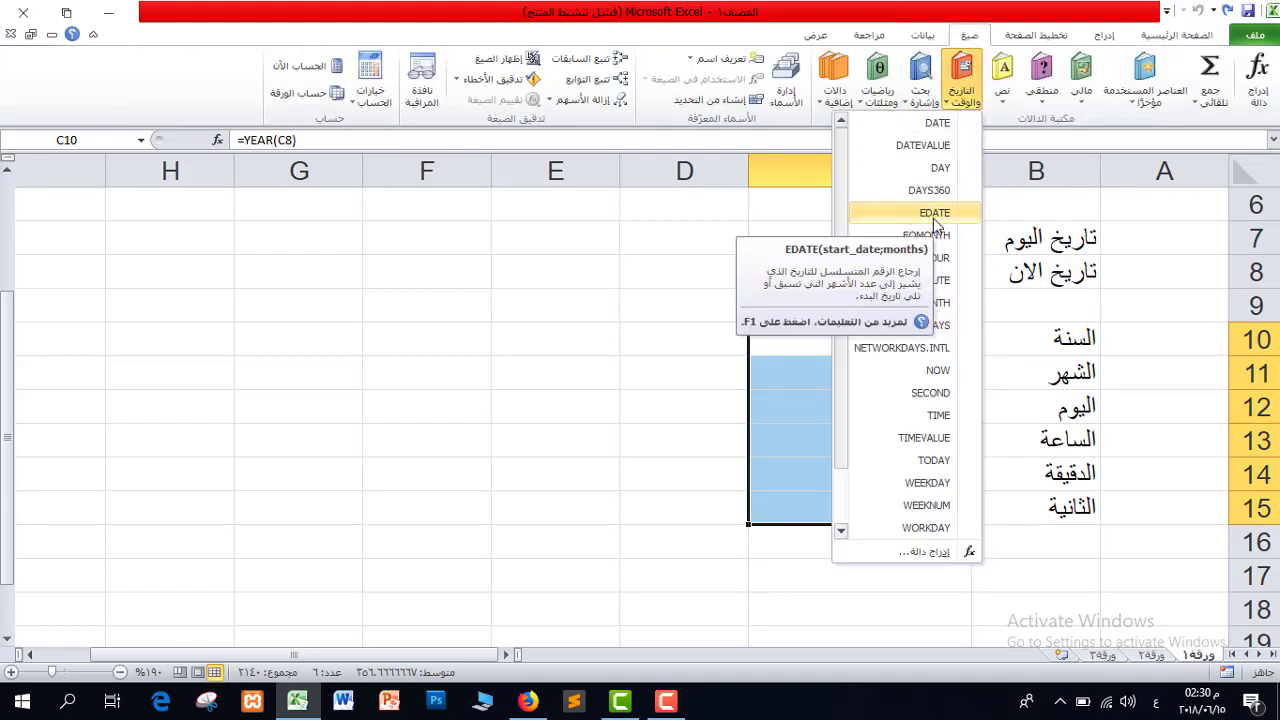
pyautogui.click(560, 314)
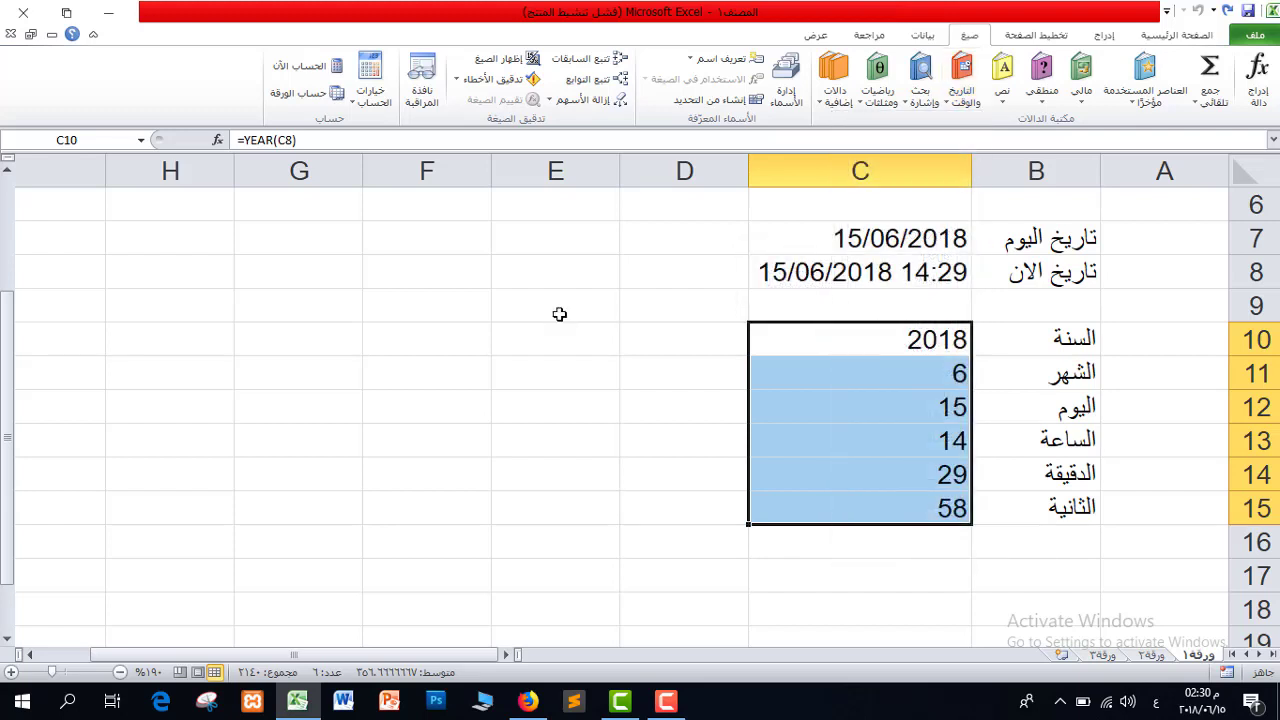